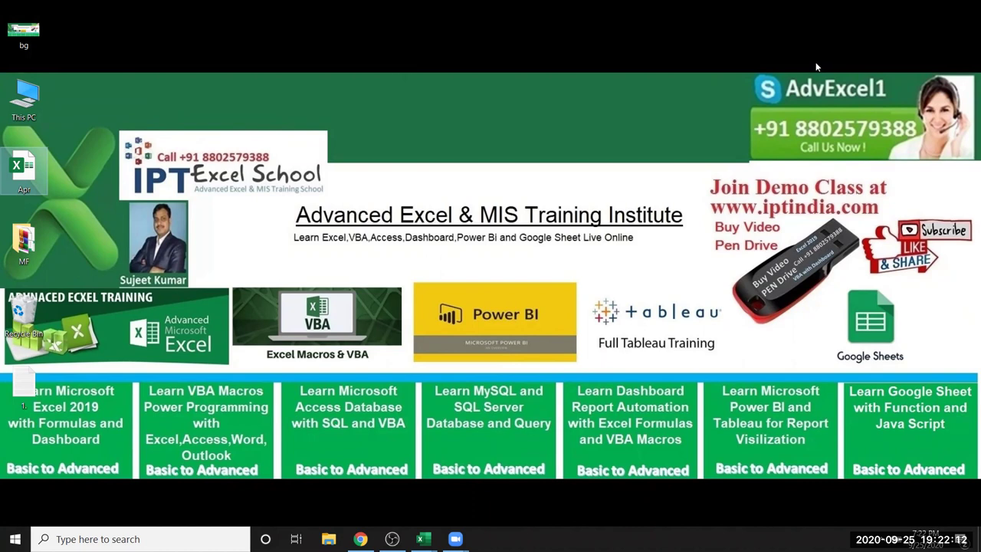
Enter headers Sr and Name in A1:B1 and the first serial number 1 in A2.
{"action": "key", "text": "alt+Tab"}
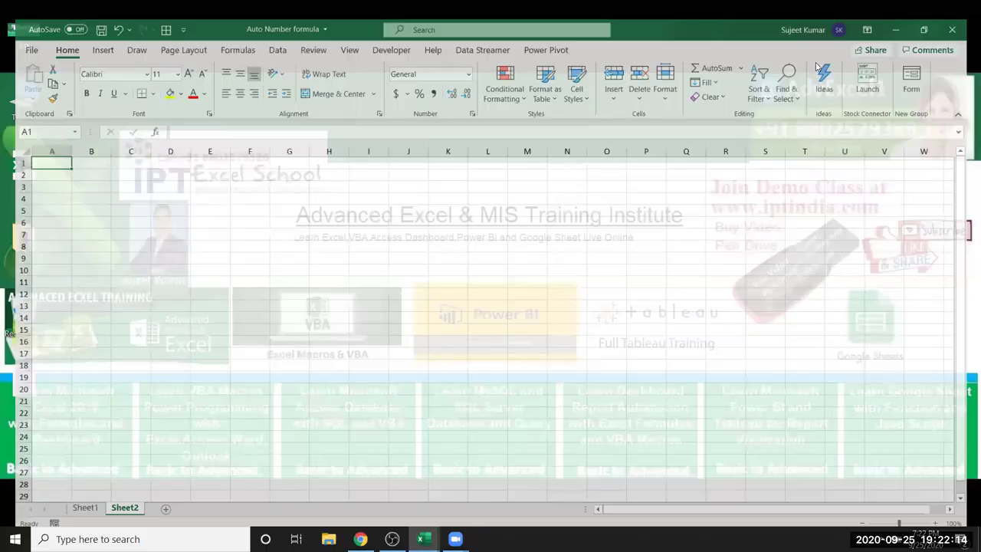
{"action": "type", "text": "Sr"}
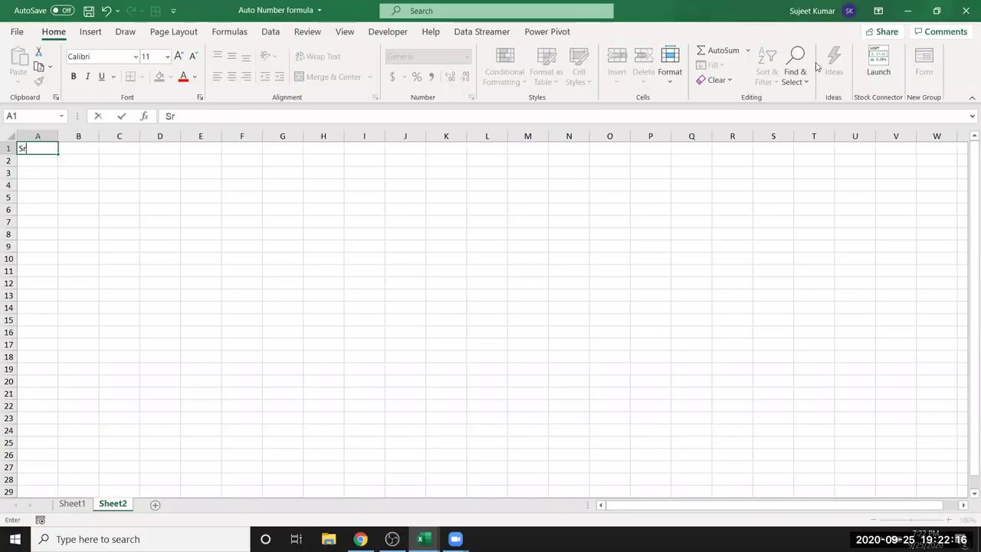
{"action": "key", "text": "Tab"}
{"action": "type", "text": "Name"}
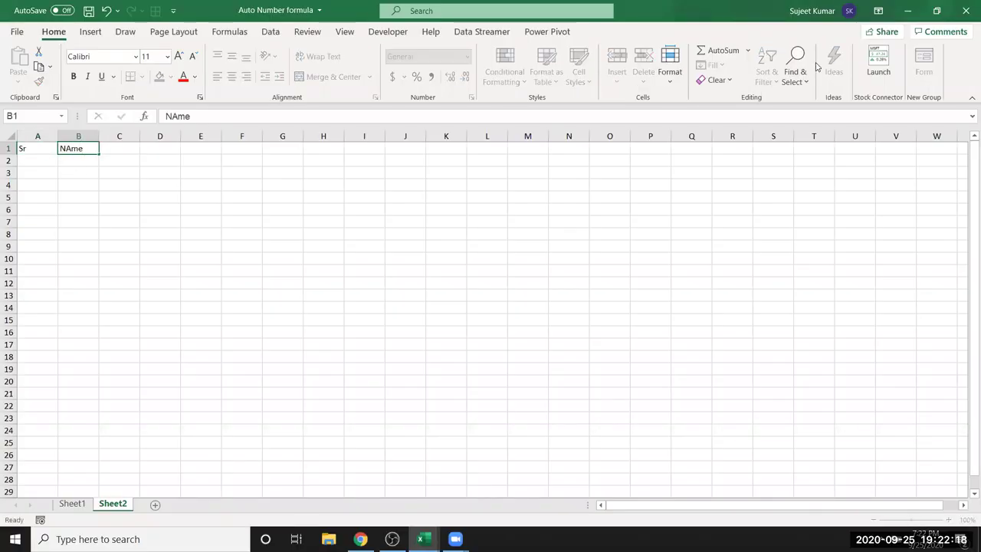
{"action": "key", "text": "Return"}
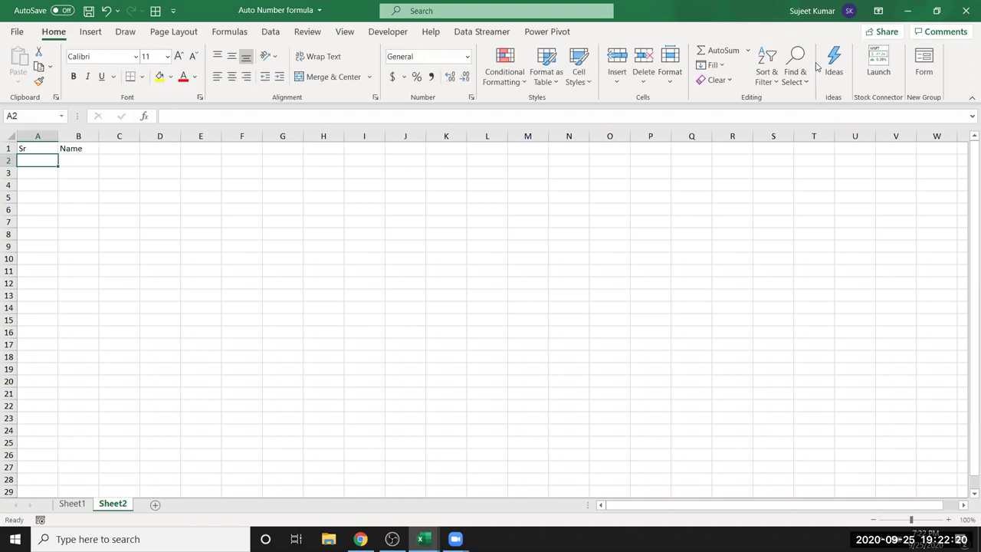
{"action": "type", "text": "1"}
{"action": "key", "text": "Return"}
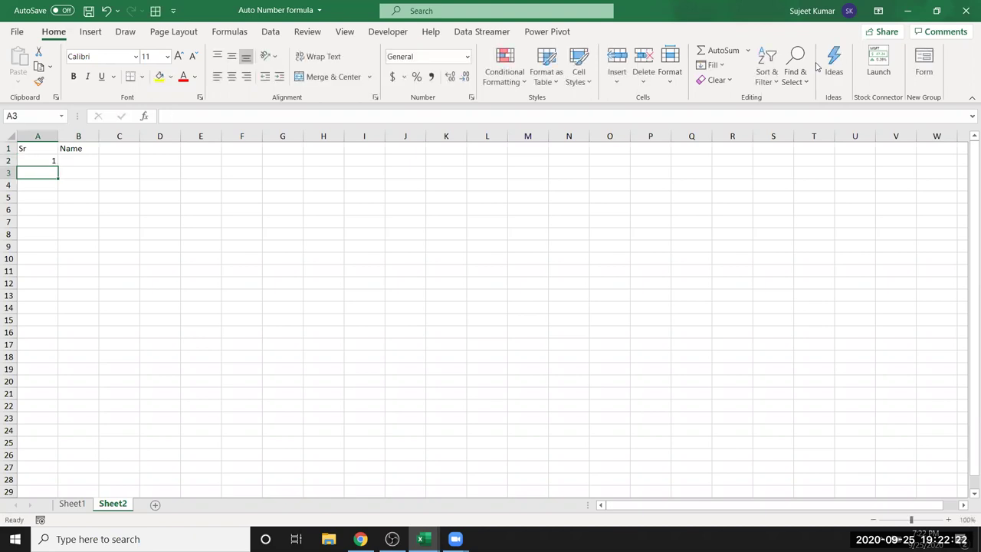
Enter =IF(B3>0,A2+1,"") in A3 and fill it down through A9.
{"action": "type", "text": "=IF("}
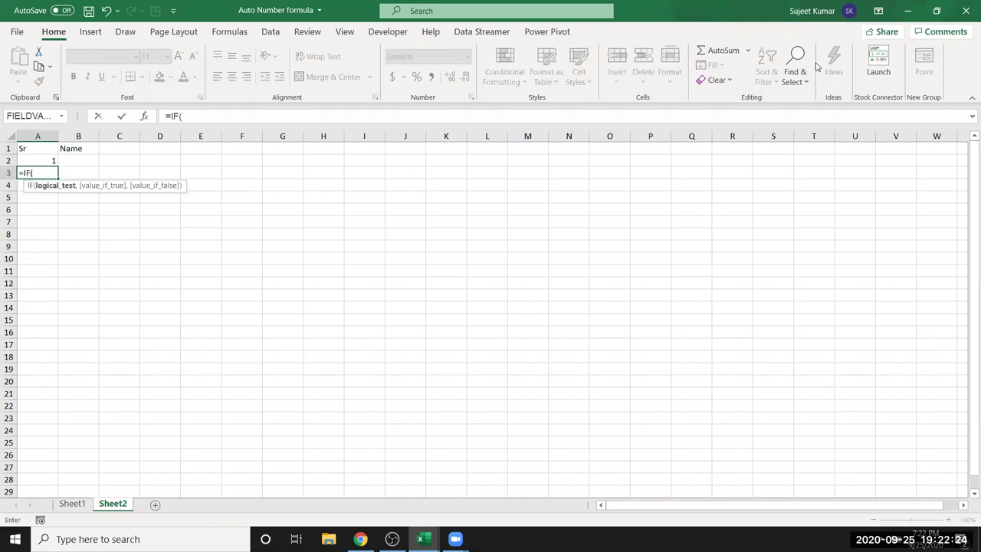
{"action": "key", "text": "Right"}
{"action": "type", "text": ">0,"}
{"action": "key", "text": "Up"}
{"action": "type", "text": "+1,\""}
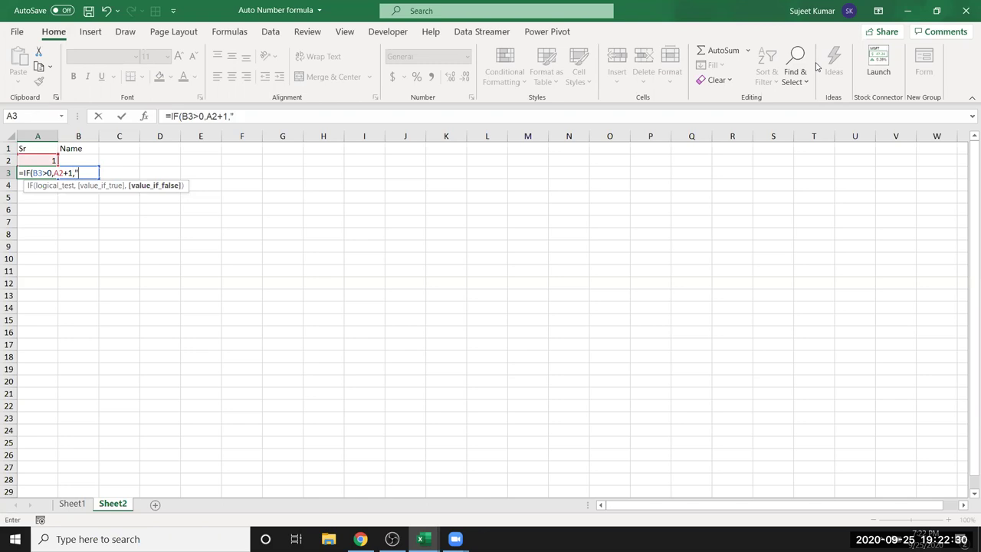
{"action": "type", "text": "\""}
{"action": "key", "text": "Return"}
{"action": "key", "text": "Up"}
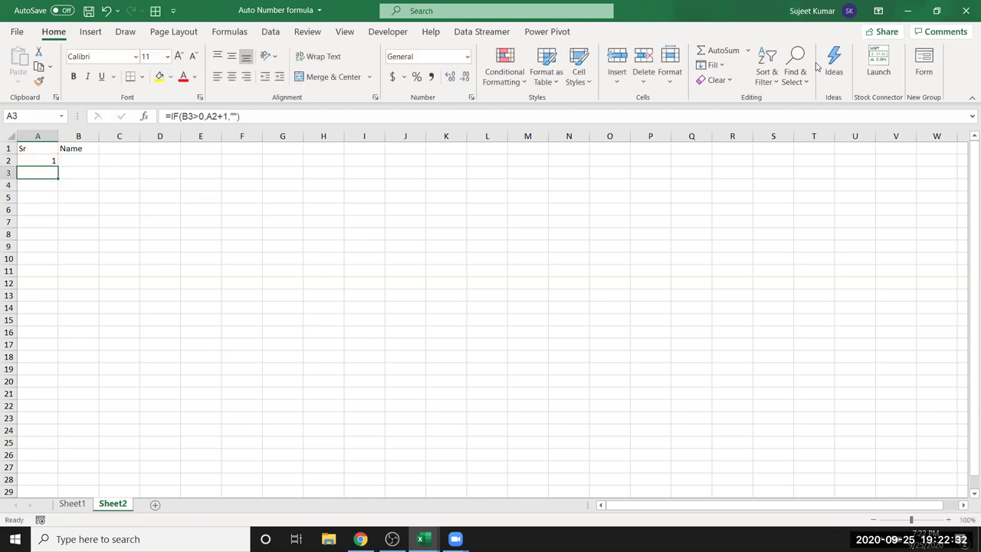
{"action": "key", "text": "shift+Down"}
{"action": "key", "text": "shift+Down"}
{"action": "key", "text": "shift+Down"}
{"action": "key", "text": "shift+Down"}
{"action": "key", "text": "shift+Down"}
{"action": "key", "text": "shift+Down"}
{"action": "key", "text": "ctrl+d"}
Type three names into B2:B4 so serial numbers 1–3 appear beside them.
{"action": "key", "text": "Up"}
{"action": "key", "text": "Right"}
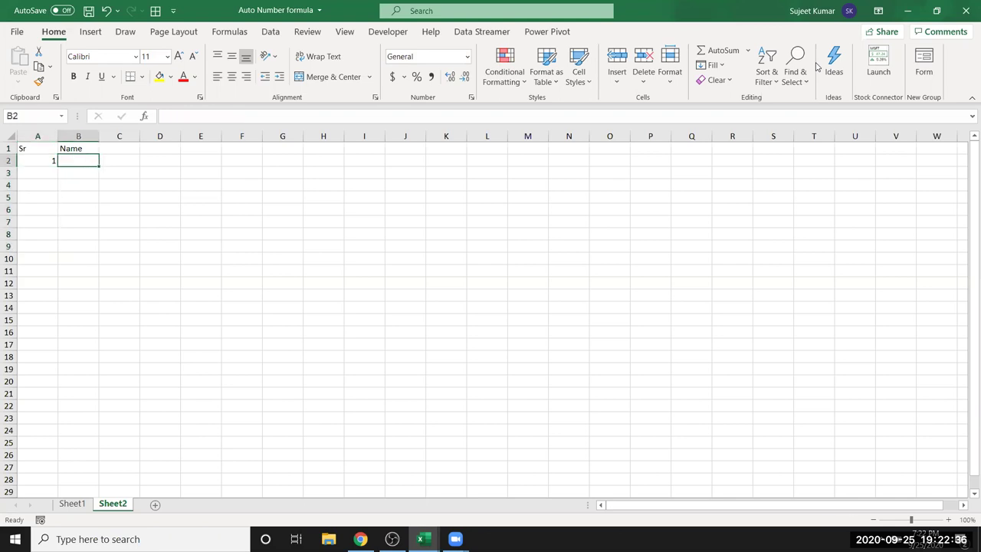
{"action": "type", "text": "Puja"}
{"action": "key", "text": "Return"}
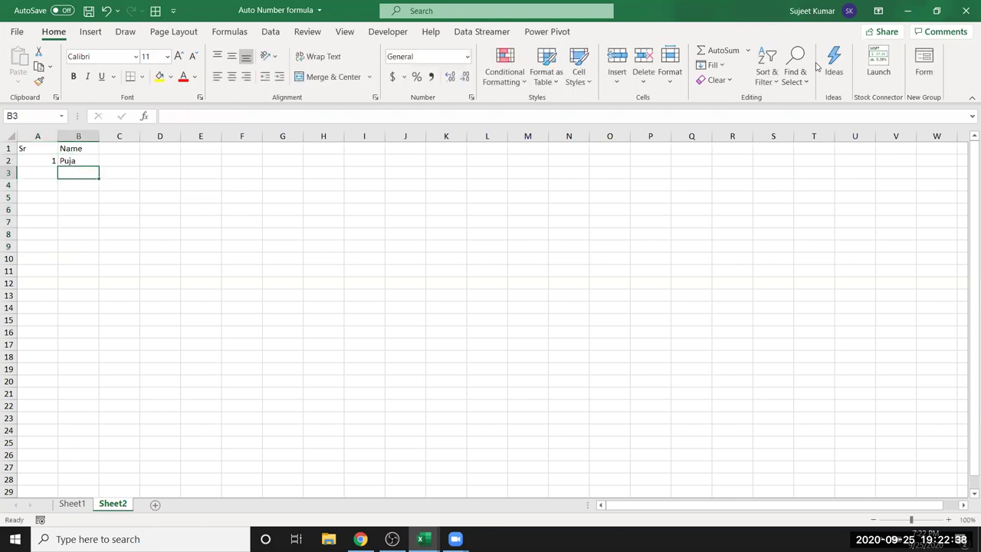
{"action": "type", "text": "Om"}
{"action": "key", "text": "Return"}
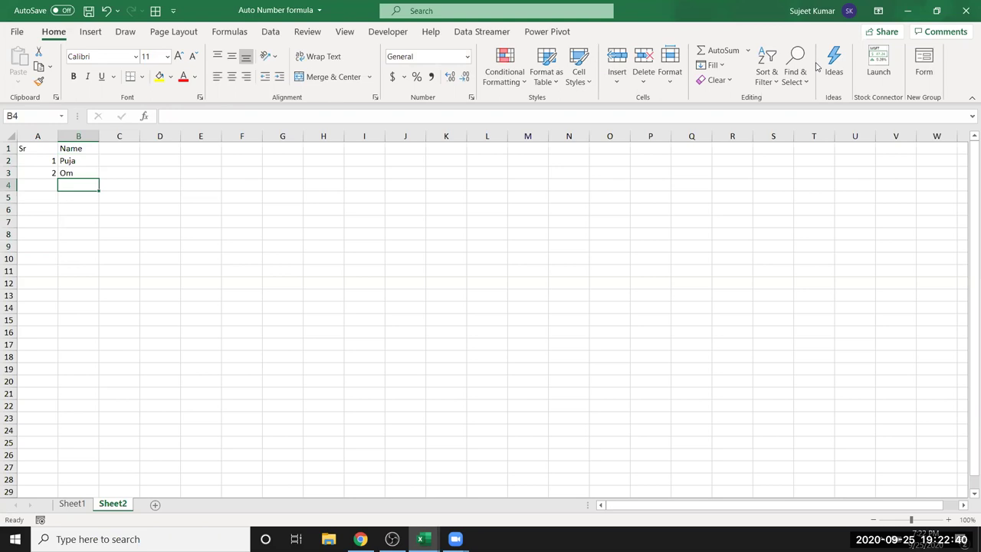
{"action": "type", "text": "Inder"}
{"action": "key", "text": "Return"}
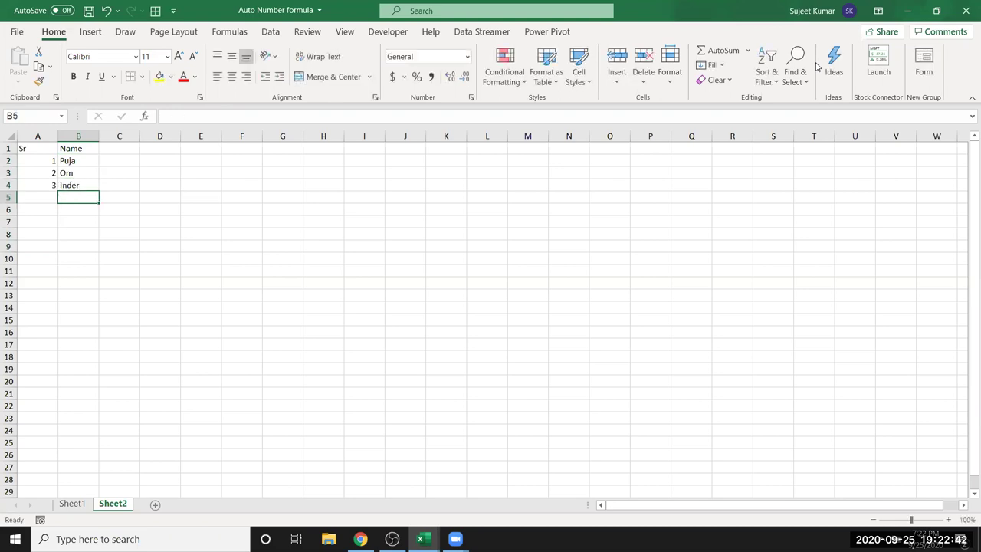
{"action": "key", "text": "Return"}
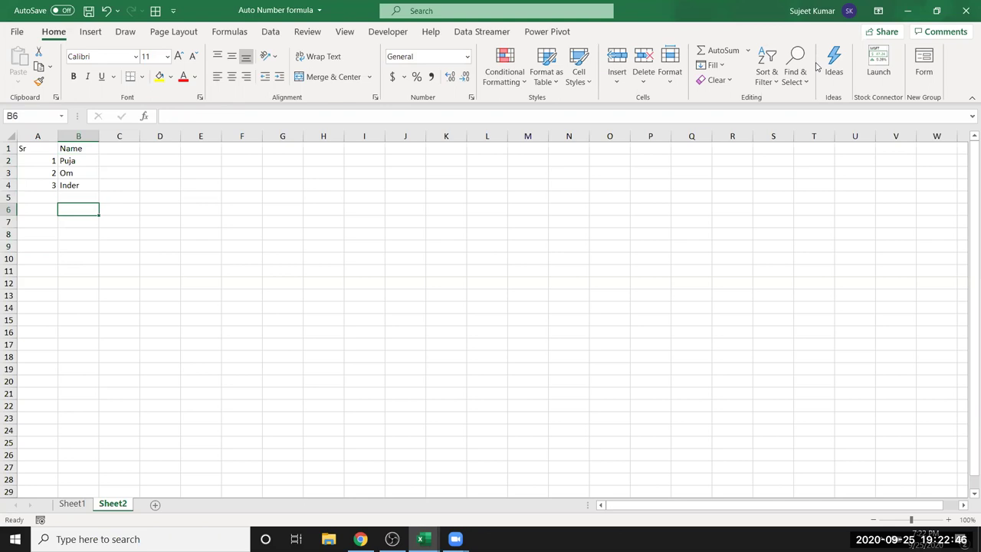
{"action": "key", "text": "Up"}
{"action": "key", "text": "Up"}
{"action": "key", "text": "Up"}
{"action": "key", "text": "Up"}
{"action": "key", "text": "Up"}
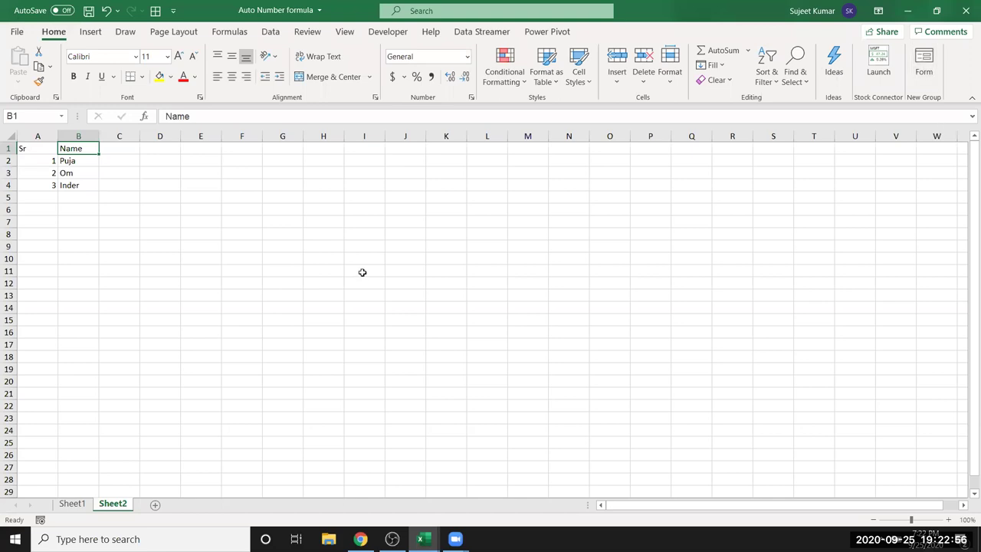
Enter Sr and 1 in E5:E6, and the label Top with limit 10 in F4:G4.
{"action": "left_click", "coordinate": [188, 200]}
{"action": "type", "text": "S"}
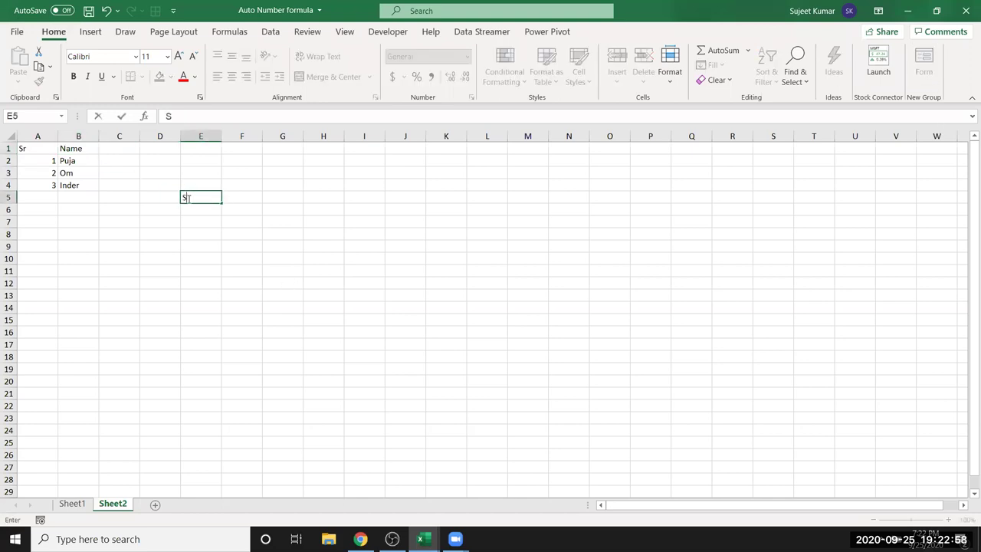
{"action": "type", "text": "r"}
{"action": "key", "text": "Return"}
{"action": "type", "text": "1"}
{"action": "key", "text": "Return"}
{"action": "left_click", "coordinate": [233, 195]}
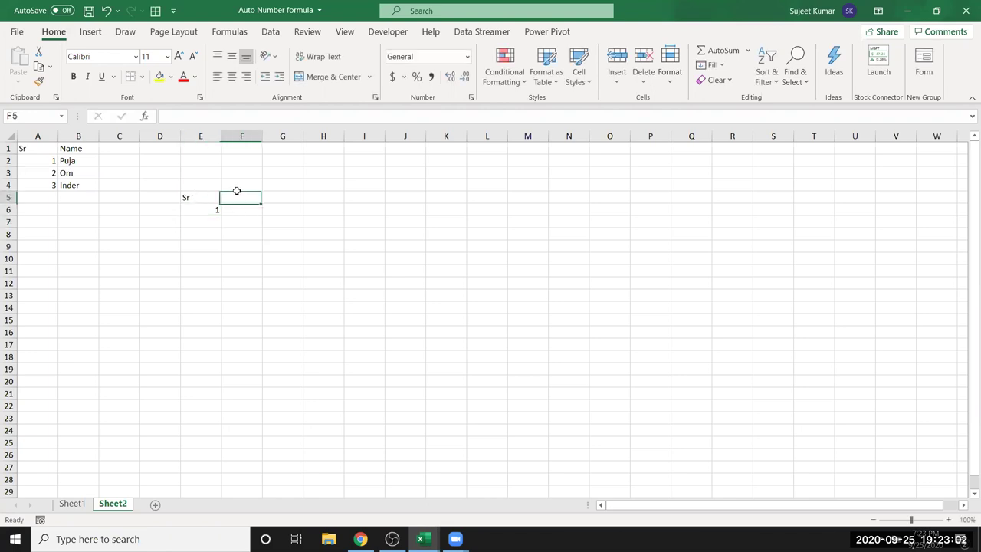
{"action": "key", "text": "Up"}
{"action": "type", "text": "Top"}
{"action": "key", "text": "Tab"}
{"action": "type", "text": "10"}
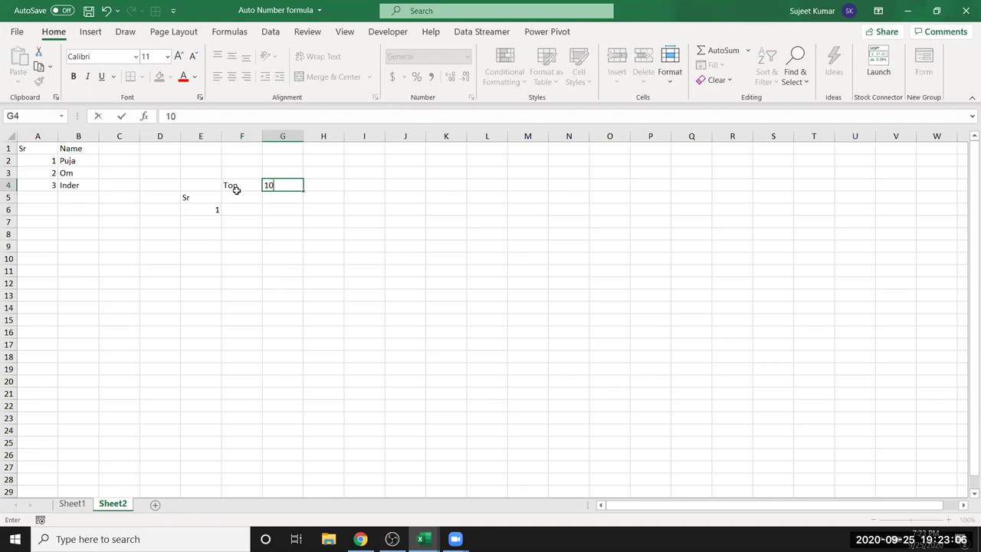
{"action": "key", "text": "Return"}
Enter the capped counter formula =IF(E6+1>G4,"",E6+1) in E7.
{"action": "left_click", "coordinate": [188, 227]}
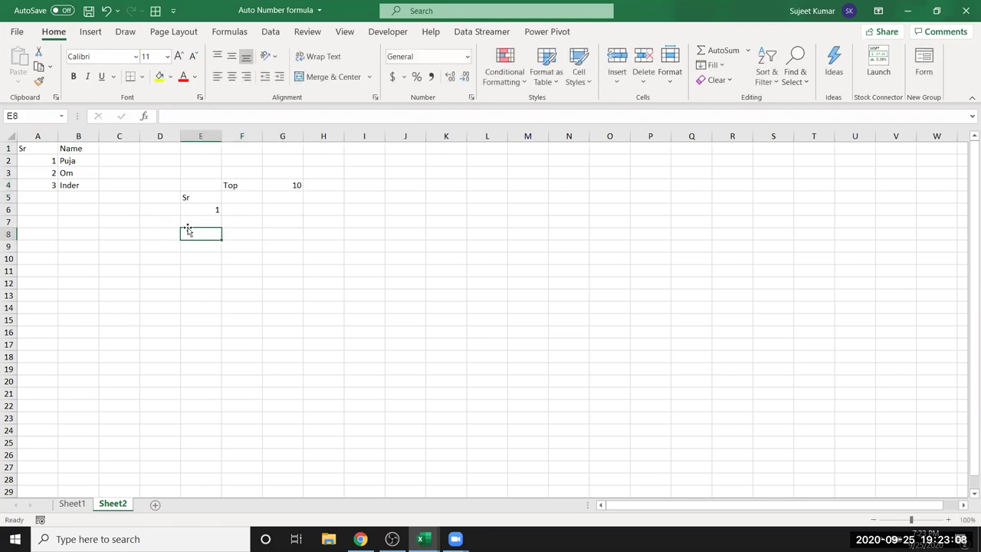
{"action": "type", "text": "="}
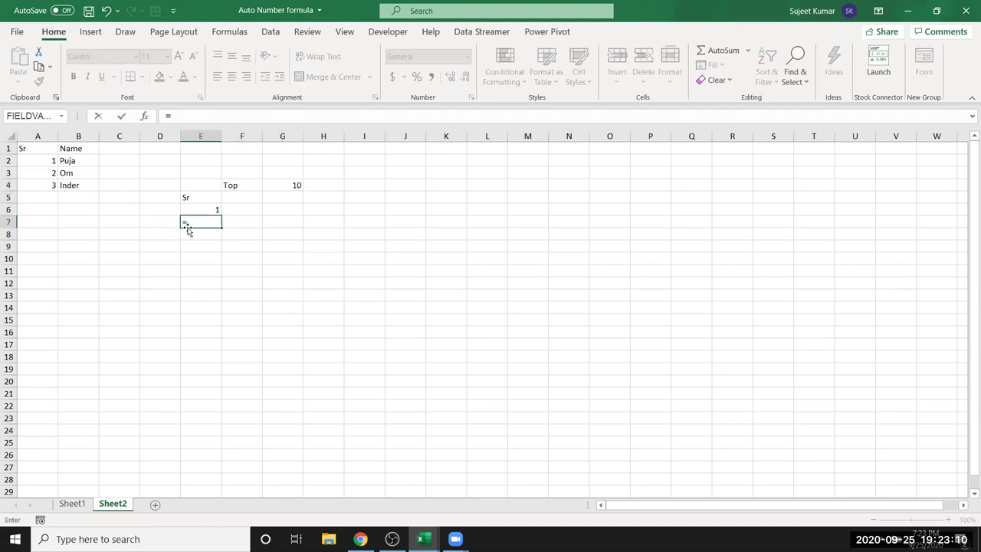
{"action": "type", "text": "if"}
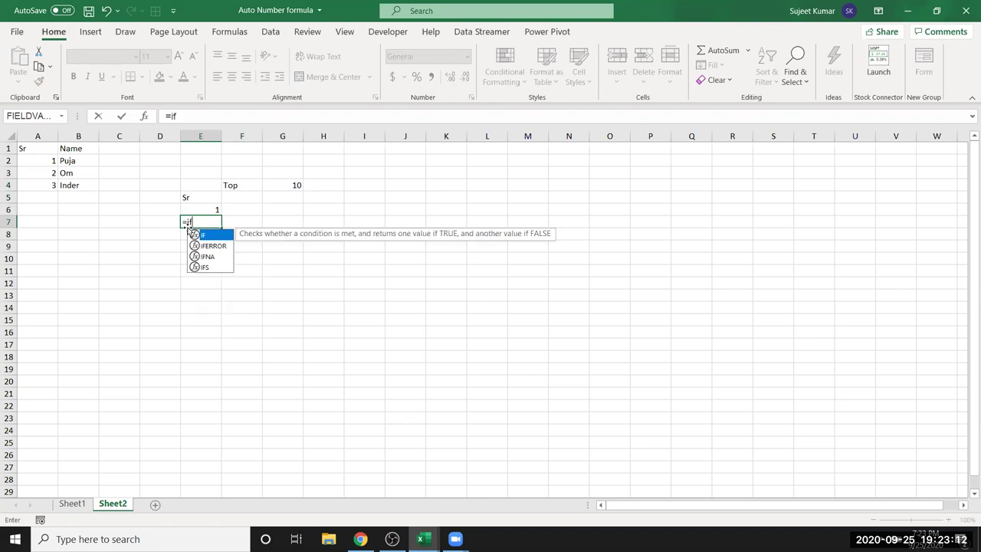
{"action": "key", "text": "Tab"}
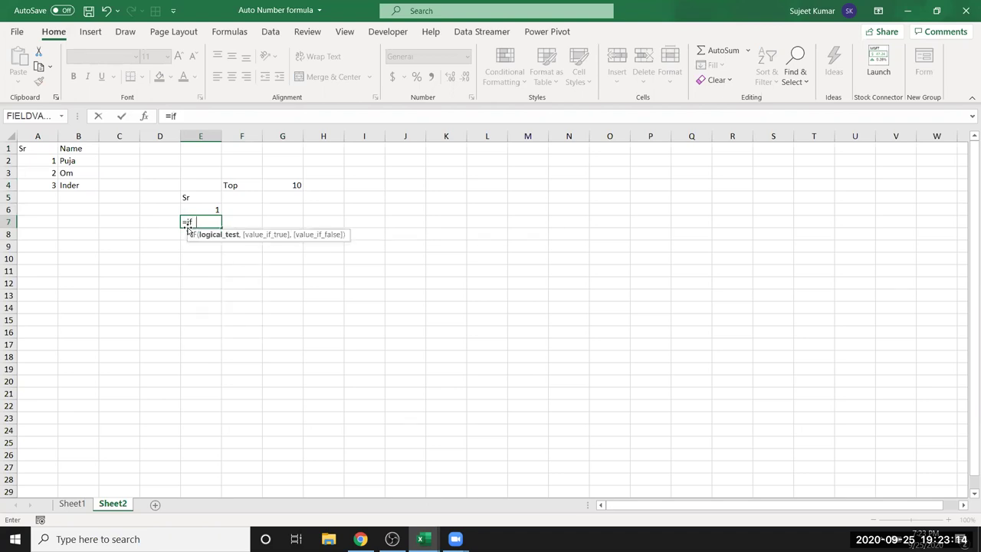
{"action": "key", "text": "Up"}
{"action": "type", "text": "+1"}
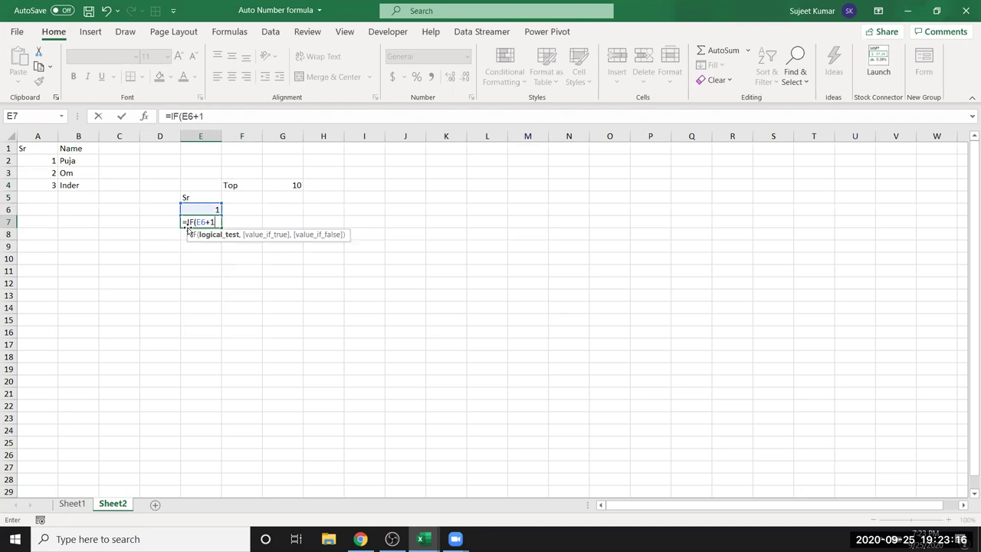
{"action": "type", "text": ">"}
{"action": "left_click", "coordinate": [283, 187]}
{"action": "type", "text": ",\"\""}
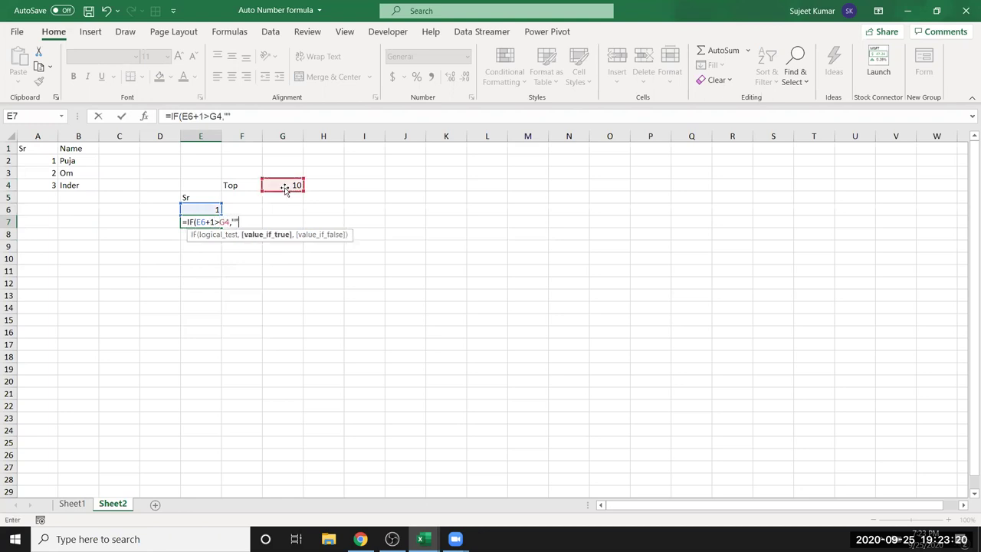
{"action": "type", "text": ","}
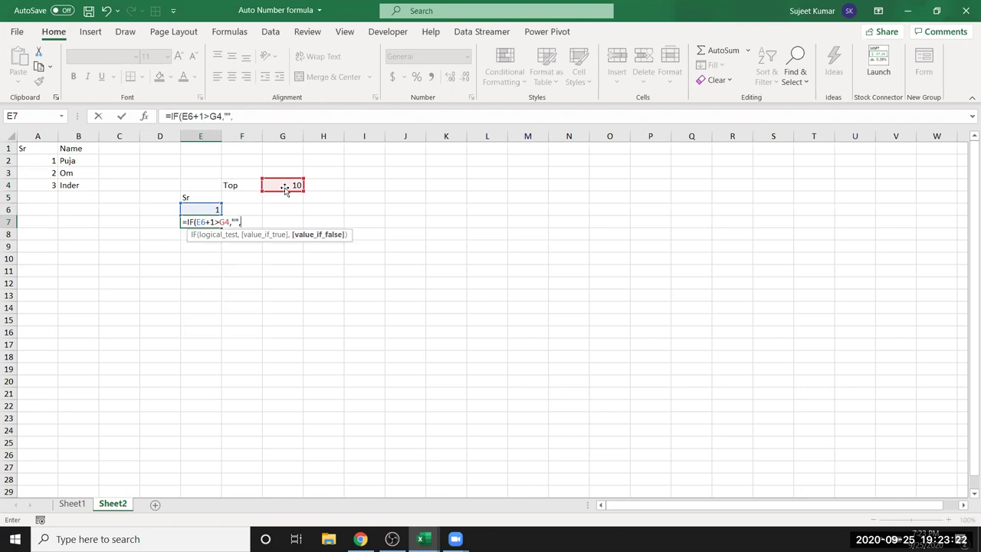
{"action": "type", "text": "E6+1"}
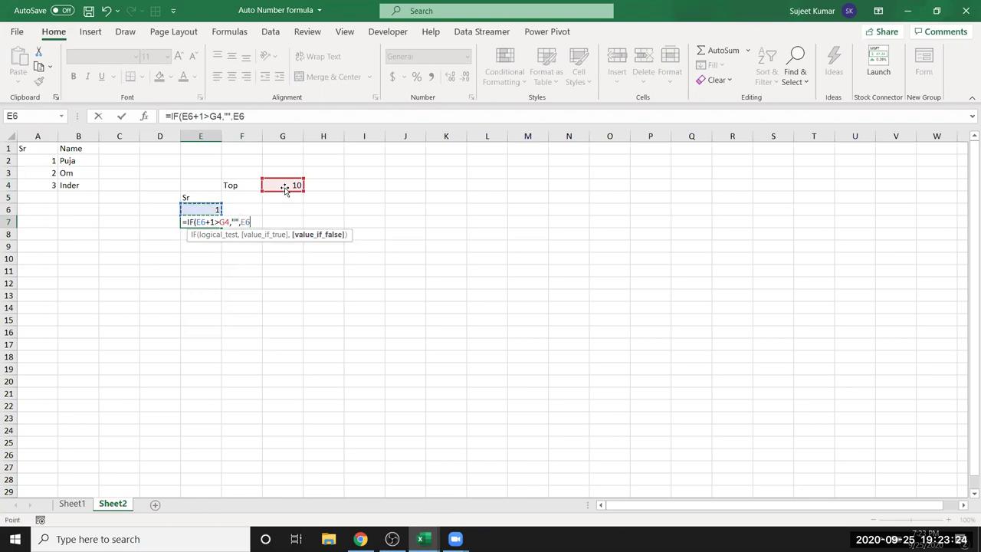
{"action": "key", "text": "Return"}
Make the G4 reference in E7's formula absolute as $G$4.
{"action": "key", "text": "Up"}
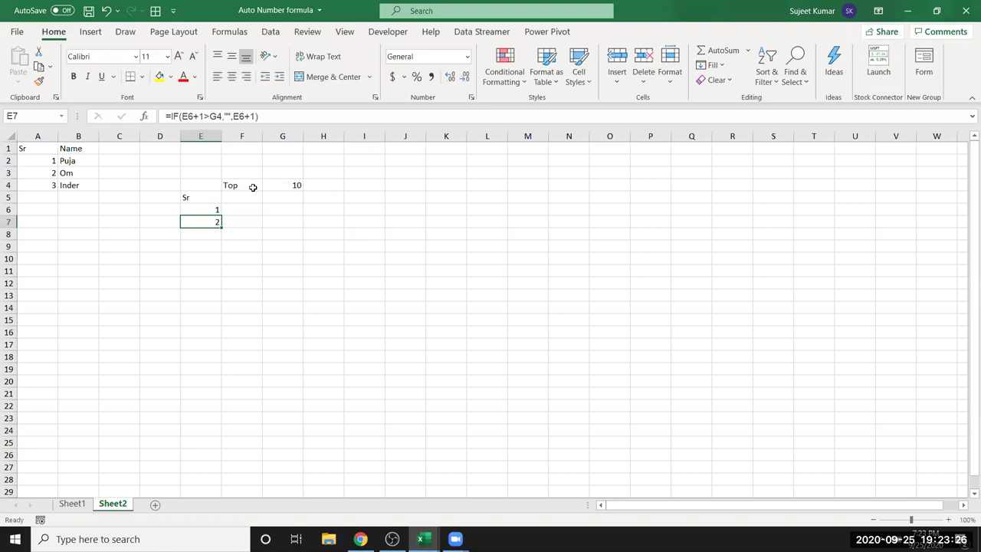
{"action": "left_click", "coordinate": [215, 116]}
{"action": "left_click", "coordinate": [215, 115]}
{"action": "key", "text": "F4"}
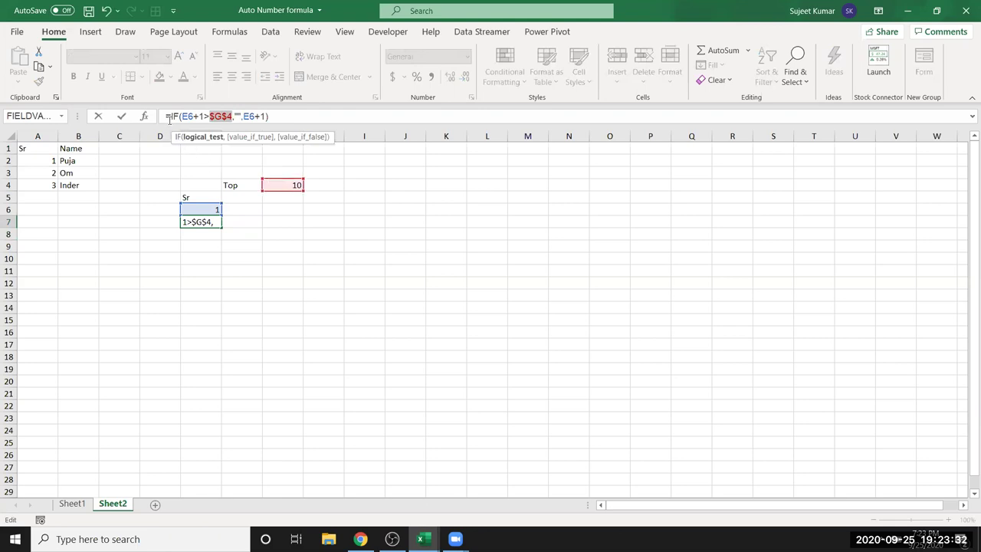
Wrap E7's counter formula in IFERROR with an empty-string fallback.
{"action": "left_click", "coordinate": [170, 117]}
{"action": "type", "text": "IF"}
{"action": "key", "text": "Down"}
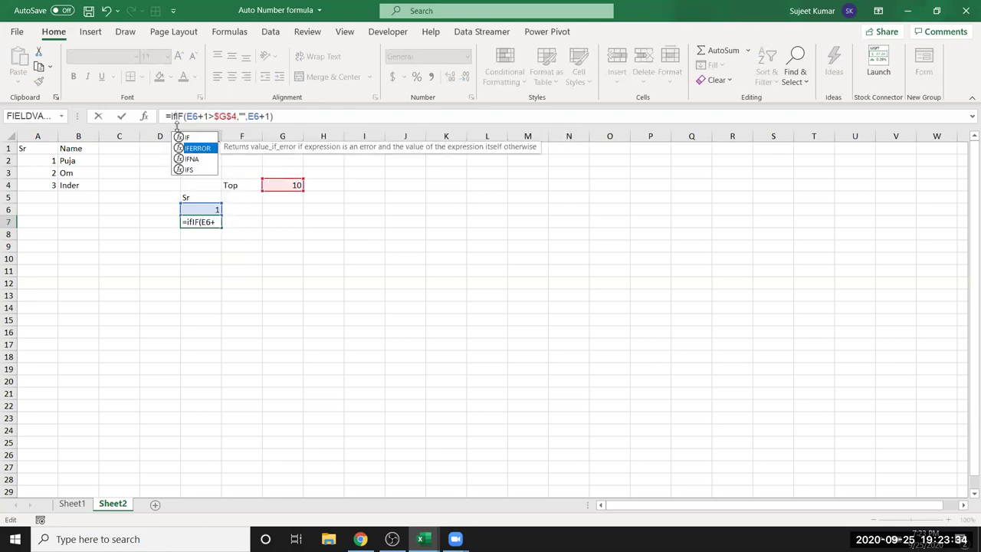
{"action": "key", "text": "Tab"}
{"action": "left_click", "coordinate": [335, 116]}
{"action": "type", "text": ",\"\")"}
{"action": "key", "text": "Return"}
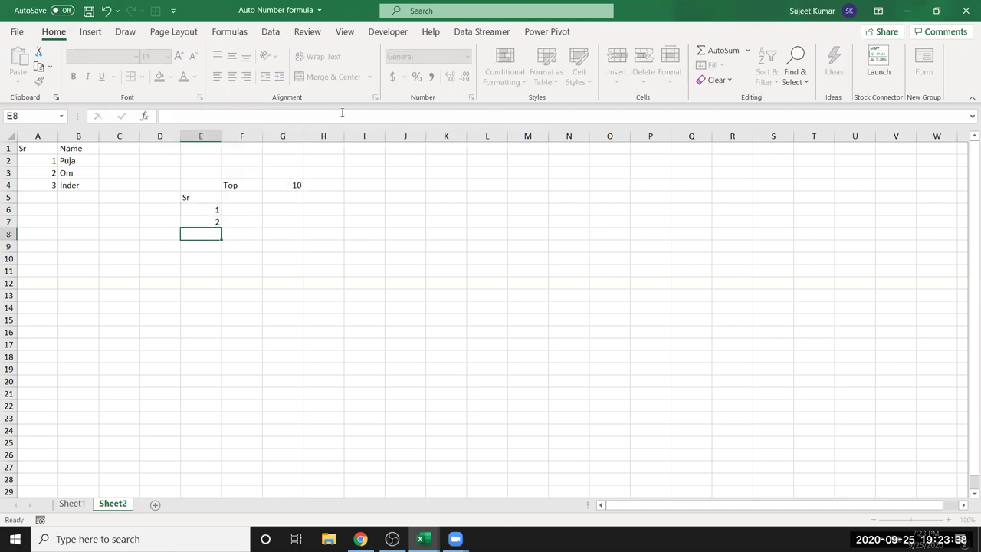
Fill the counter formula down column E to row 21.
{"action": "left_click", "coordinate": [201, 221]}
{"action": "mouse_move", "coordinate": [220, 227]}
{"action": "left_mouse_down"}
{"action": "mouse_move", "coordinate": [211, 272]}
{"action": "mouse_move", "coordinate": [218, 313]}
{"action": "left_mouse_up"}
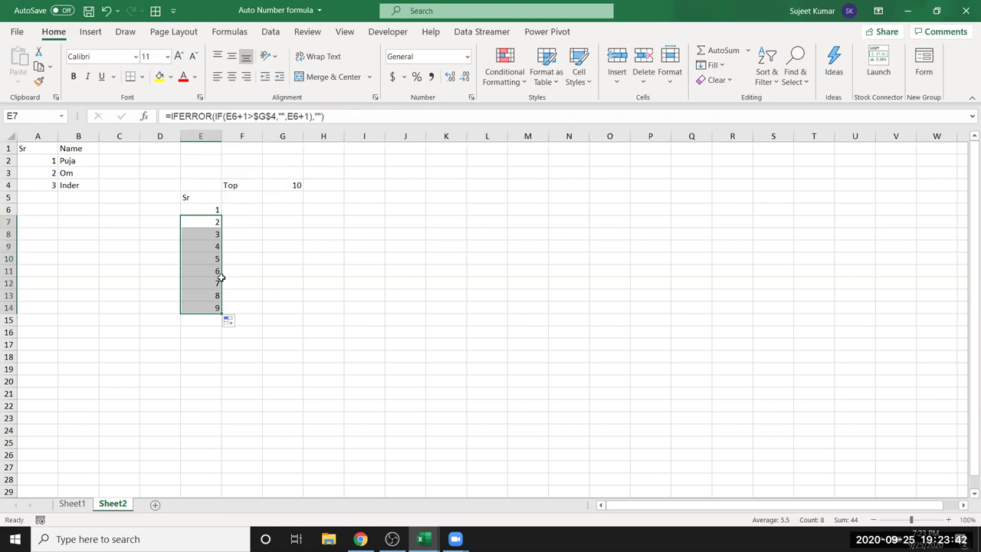
{"action": "left_click_drag", "start_coordinate": [221, 313], "coordinate": [221, 398]}
Change the Top limit in G4 to 15, then to 7, so numbering stops at 7.
{"action": "left_click", "coordinate": [295, 187]}
{"action": "type", "text": "15"}
{"action": "key", "text": "Return"}
{"action": "left_click", "coordinate": [296, 187]}
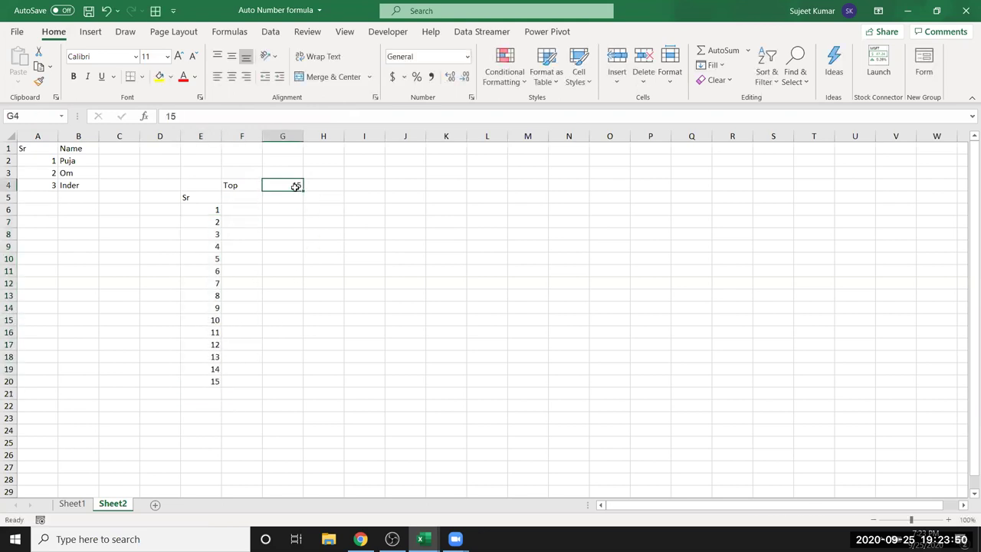
{"action": "key", "text": "BackSpace"}
{"action": "type", "text": "7"}
{"action": "key", "text": "Return"}
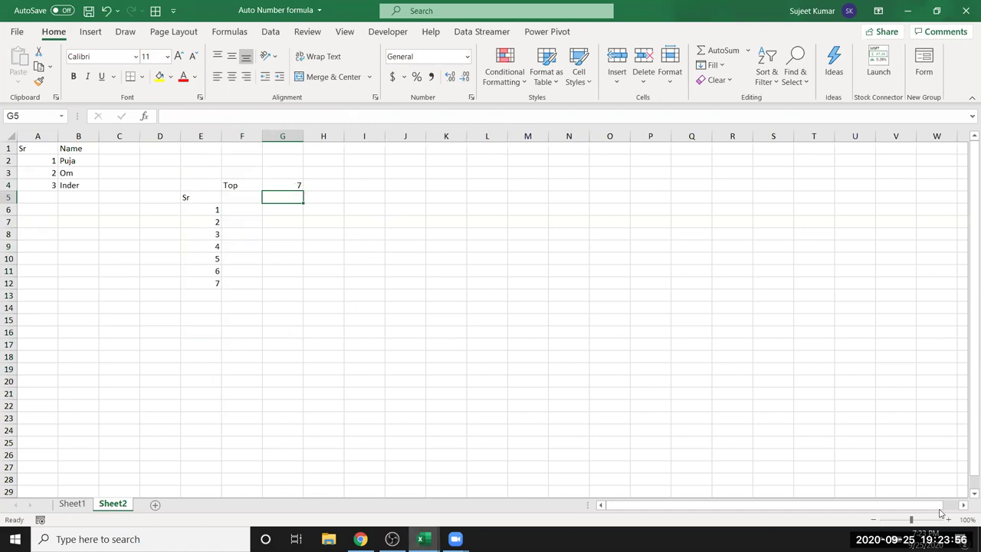
{"action": "left_click", "coordinate": [962, 505]}
{"action": "left_click", "coordinate": [963, 506]}
{"action": "left_click", "coordinate": [962, 505]}
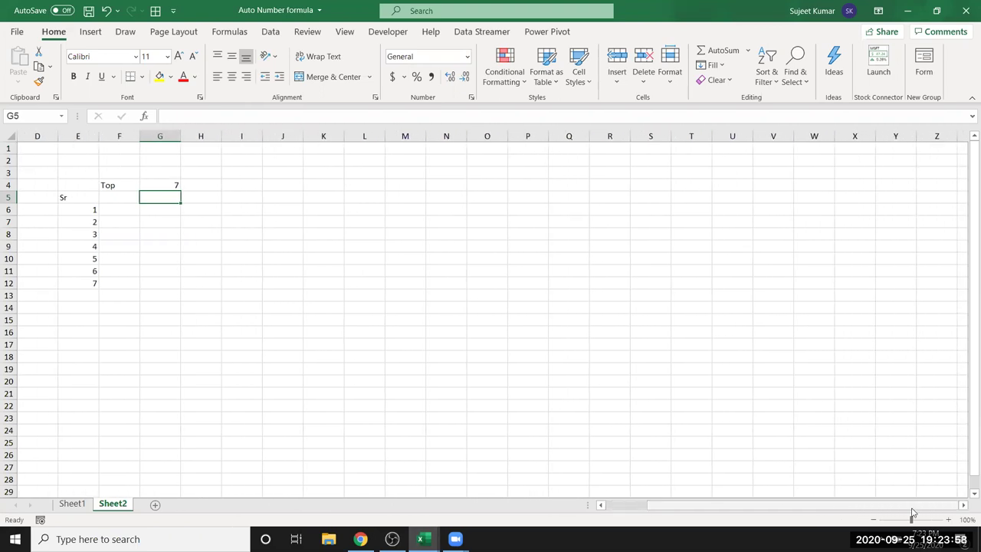
Enter headers Sr, Name, Dep and DOJ across K1:N1.
{"action": "left_click", "coordinate": [321, 153]}
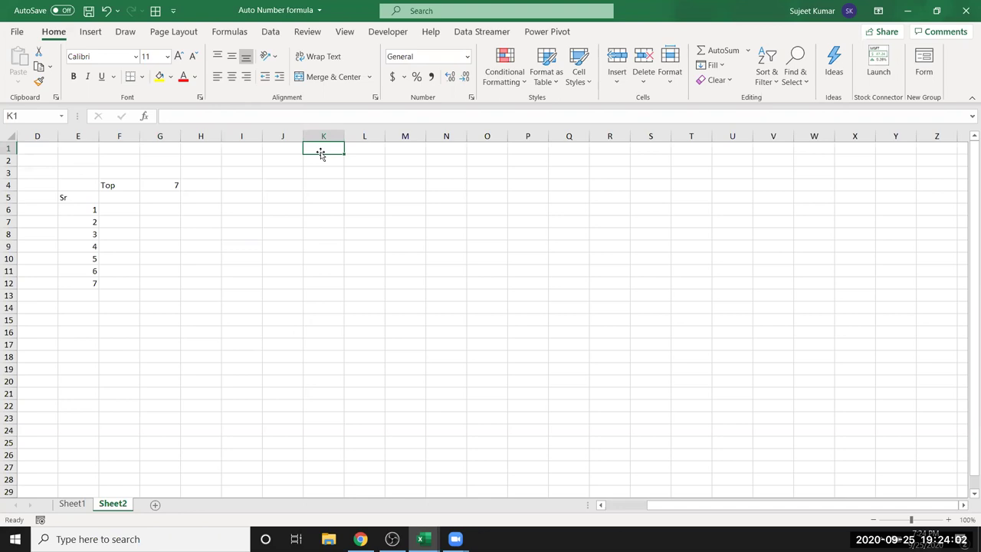
{"action": "type", "text": "Sr"}
{"action": "key", "text": "Tab"}
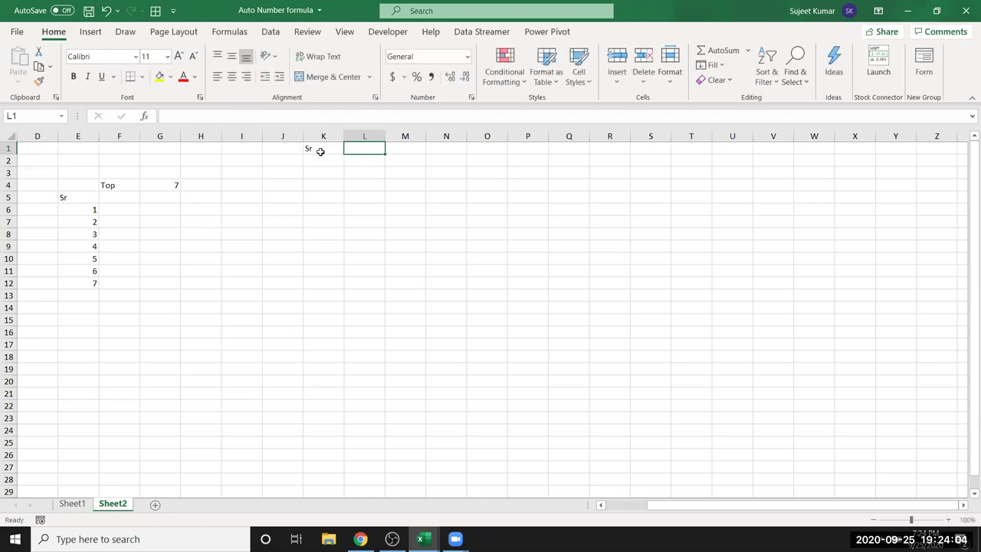
{"action": "type", "text": "Name"}
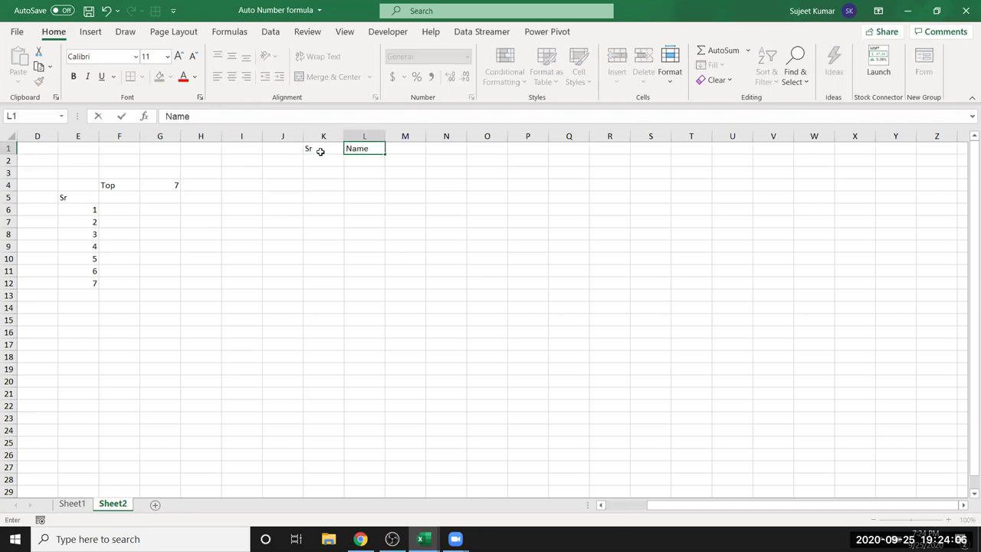
{"action": "key", "text": "Tab"}
{"action": "type", "text": "Dep"}
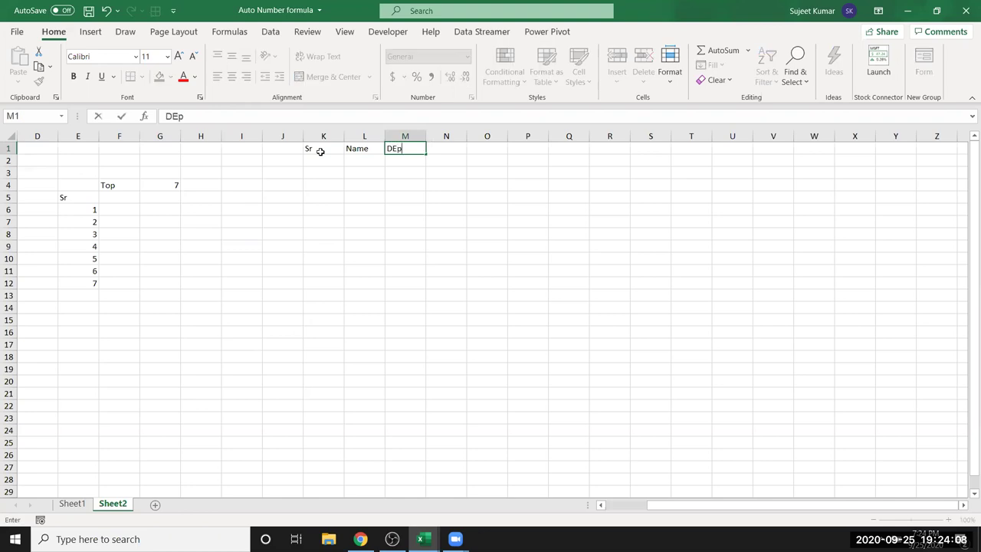
{"action": "key", "text": "Tab"}
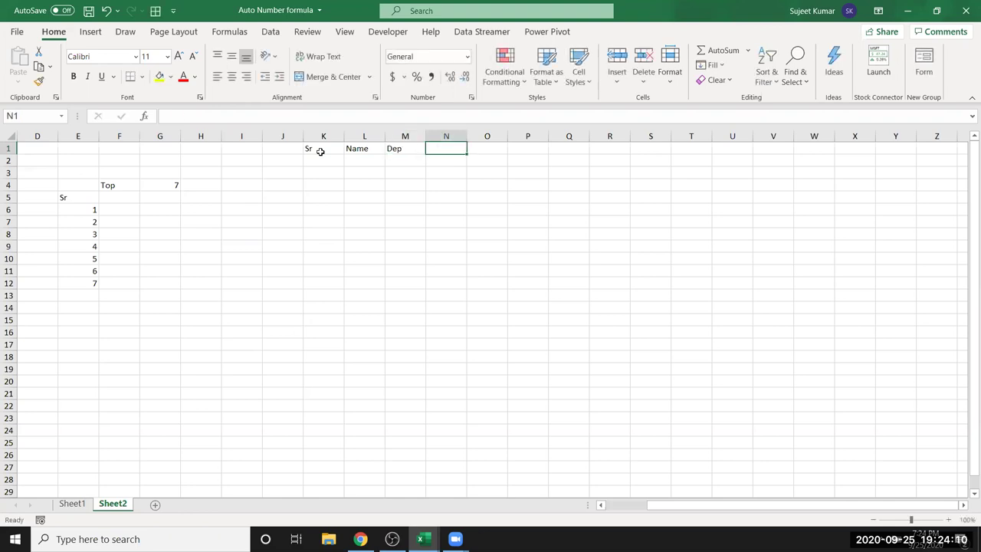
{"action": "type", "text": "DOJ"}
{"action": "key", "text": "Tab"}
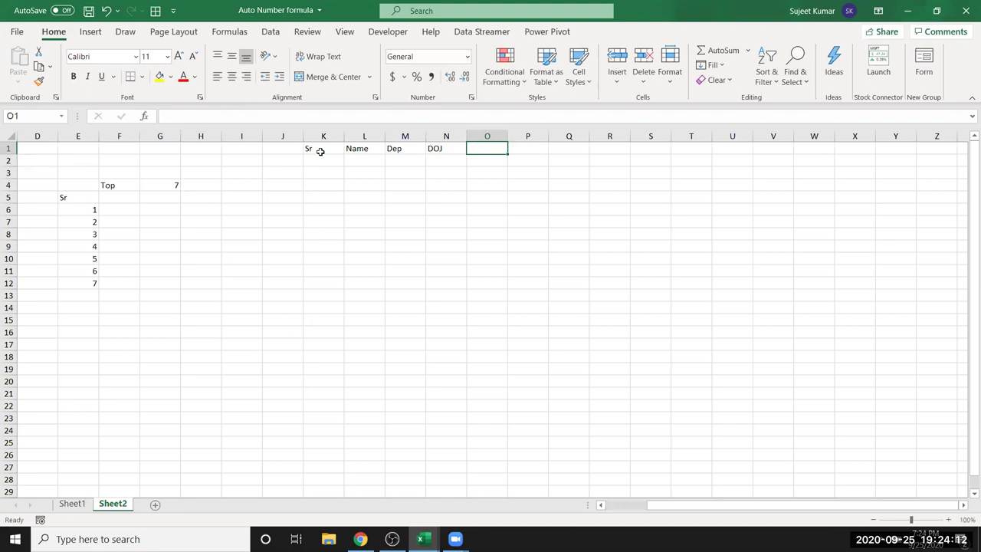
Fill the first record with a person's name, department HR and today's date 9/25/2020, and widen column K.
{"action": "key", "text": "Down"}
{"action": "key", "text": "Left"}
{"action": "key", "text": "Left"}
{"action": "key", "text": "Left"}
{"action": "type", "text": "Puja Singj"}
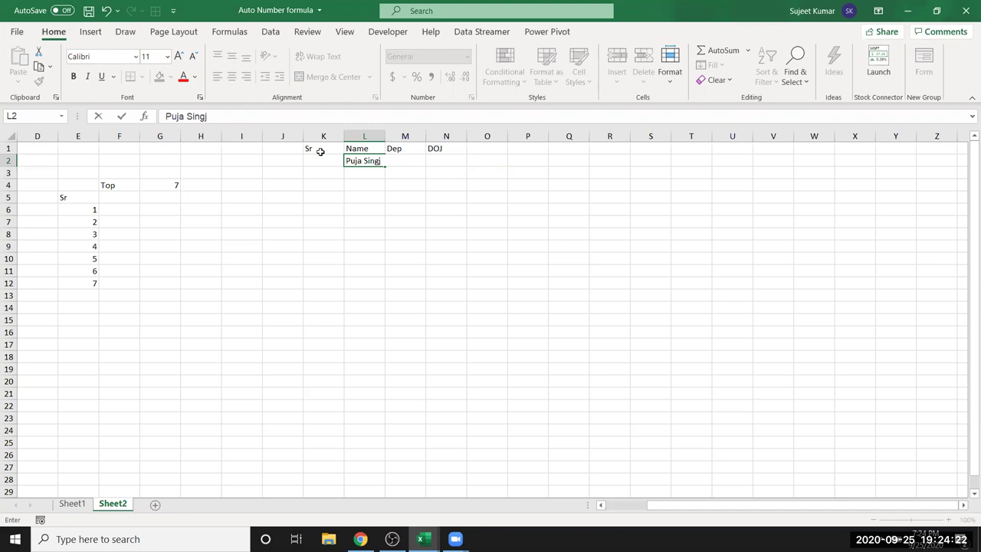
{"action": "type", "text": "h"}
{"action": "key", "text": "Tab"}
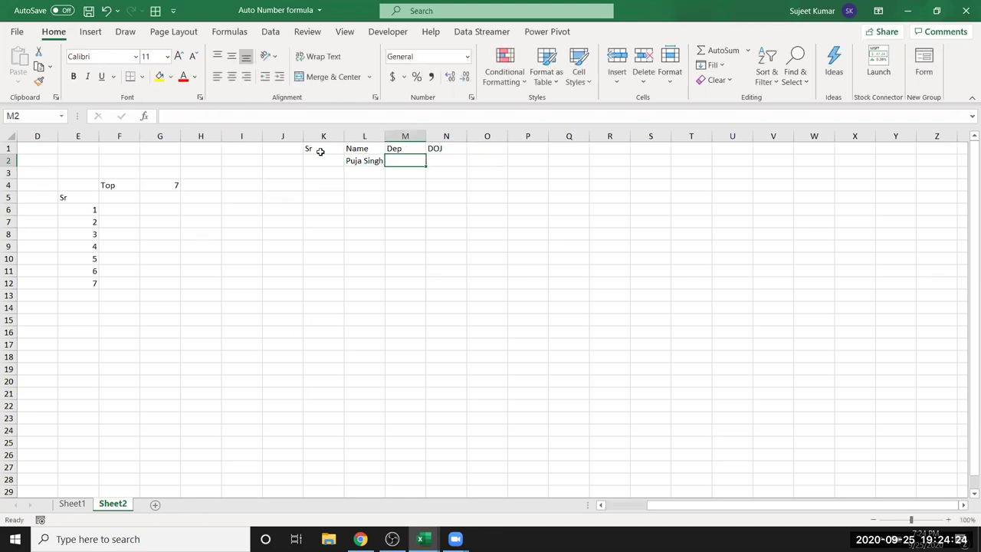
{"action": "type", "text": "I"}
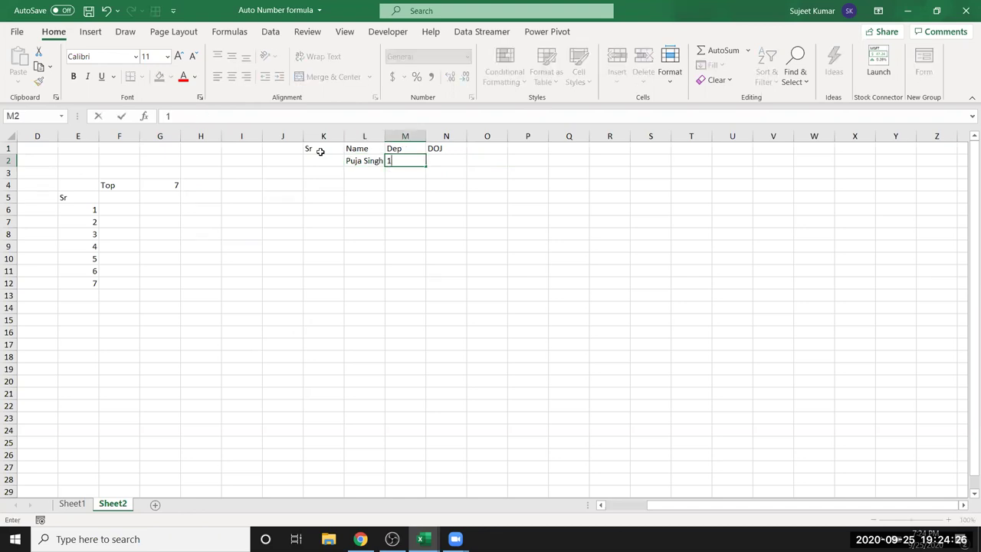
{"action": "key", "text": "Escape"}
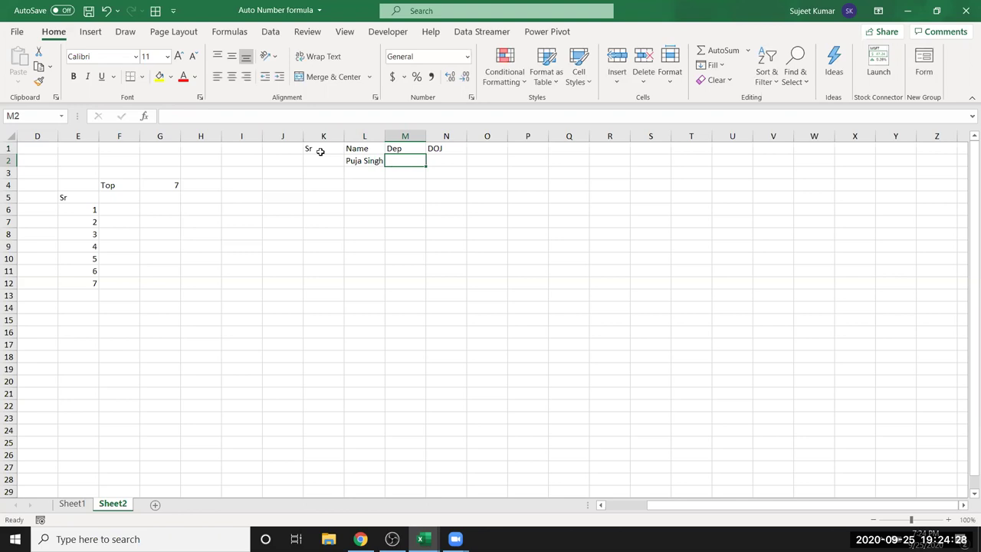
{"action": "type", "text": "HR"}
{"action": "key", "text": "Tab"}
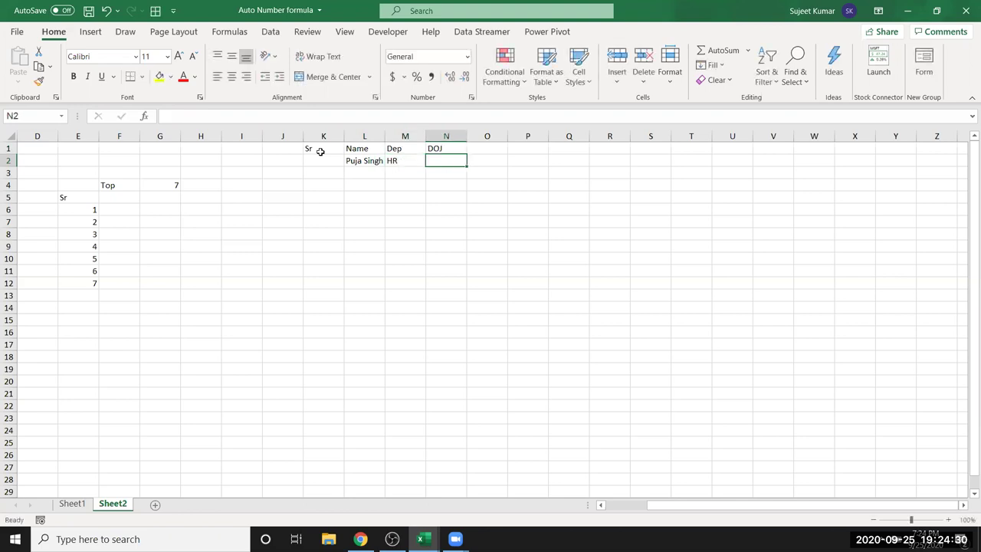
{"action": "key", "text": "ctrl+semicolon"}
{"action": "key", "text": "Return"}
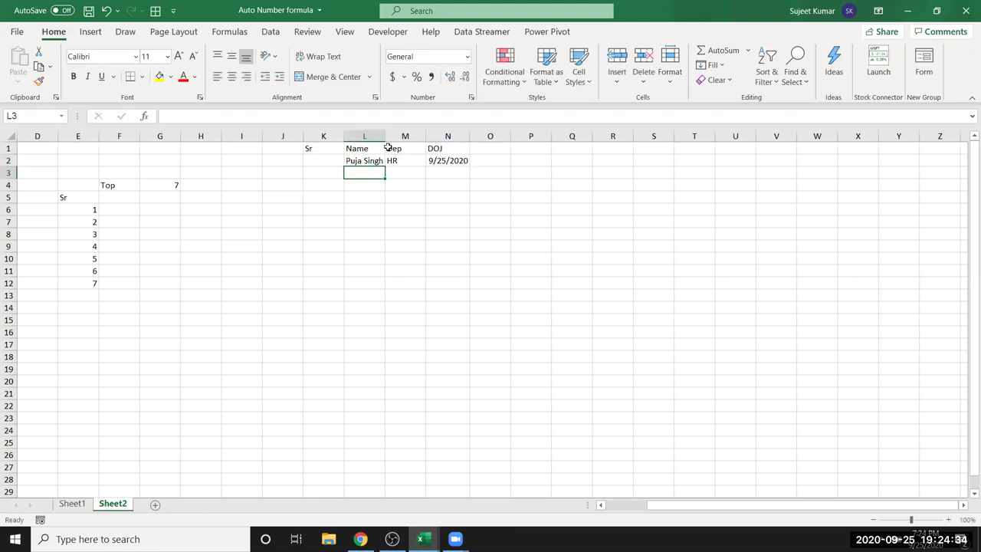
{"action": "left_click_drag", "start_coordinate": [344, 136], "coordinate": [349, 133]}
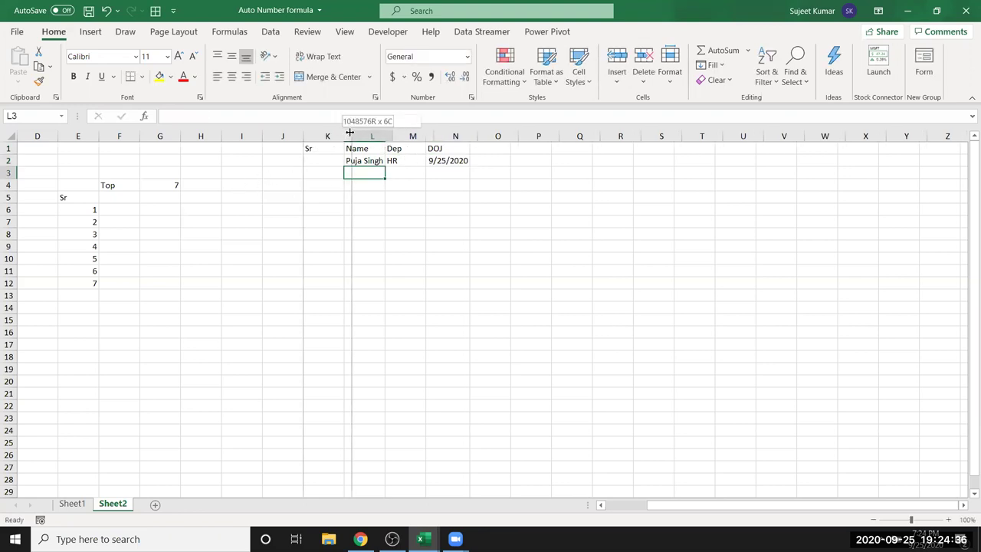
{"action": "left_click", "coordinate": [322, 160]}
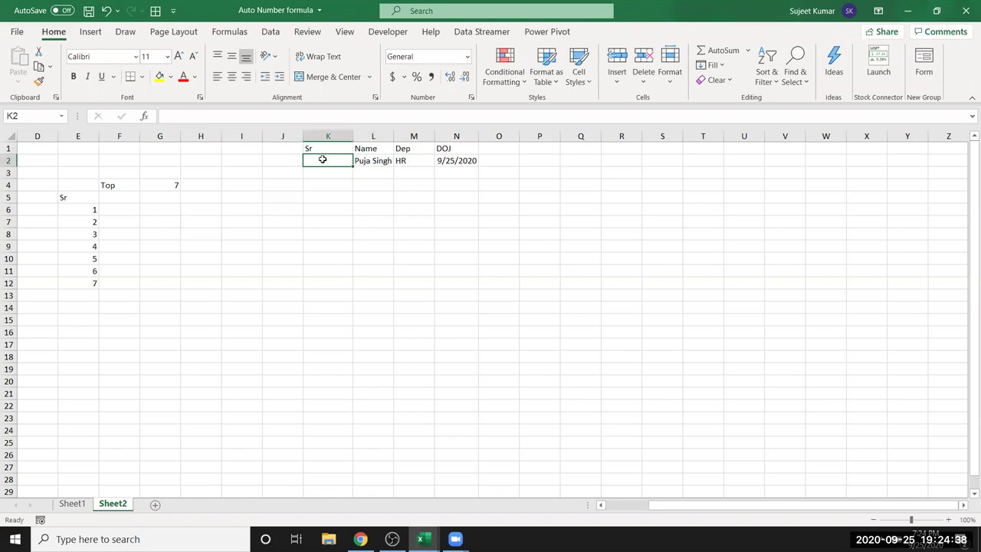
Type the serial code 2020/H/1 into K2, correcting a typo, and review the record row.
{"action": "type", "text": "2020"}
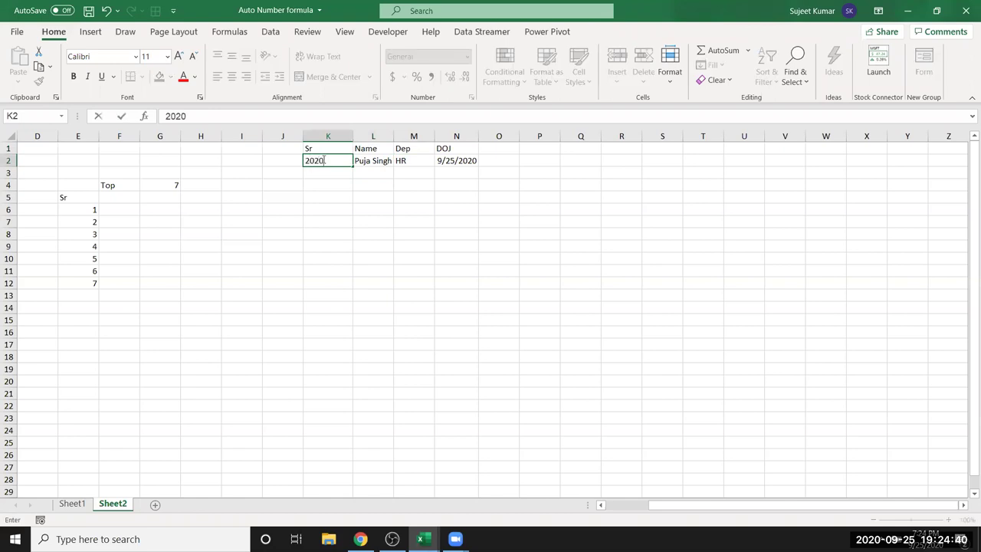
{"action": "type", "text": "/"}
{"action": "type", "text": "H"}
{"action": "type", "text": "/P"}
{"action": "key", "text": "BackSpace"}
{"action": "type", "text": "1"}
{"action": "key", "text": "Return"}
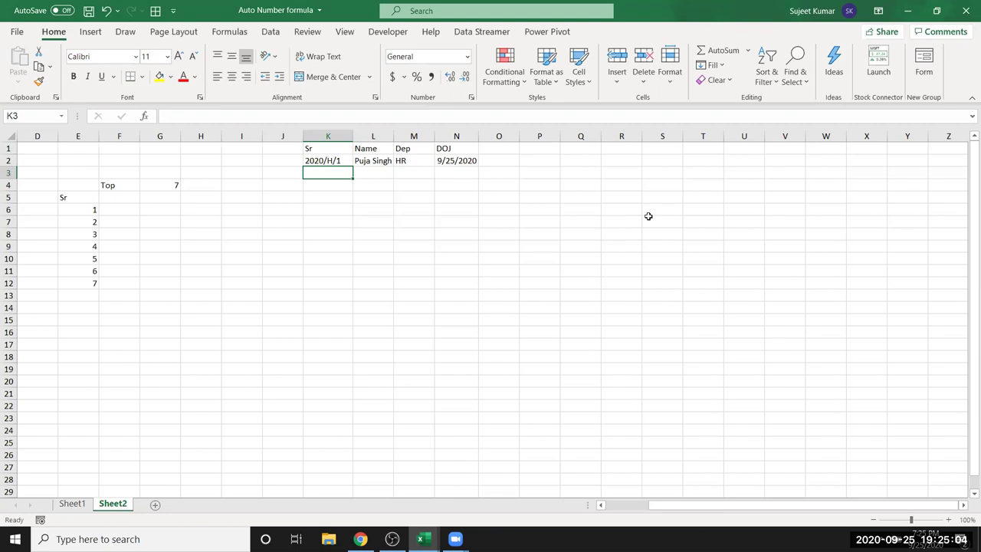
{"action": "key", "text": "Up"}
{"action": "key", "text": "Right"}
{"action": "key", "text": "Right"}
{"action": "key", "text": "Right"}
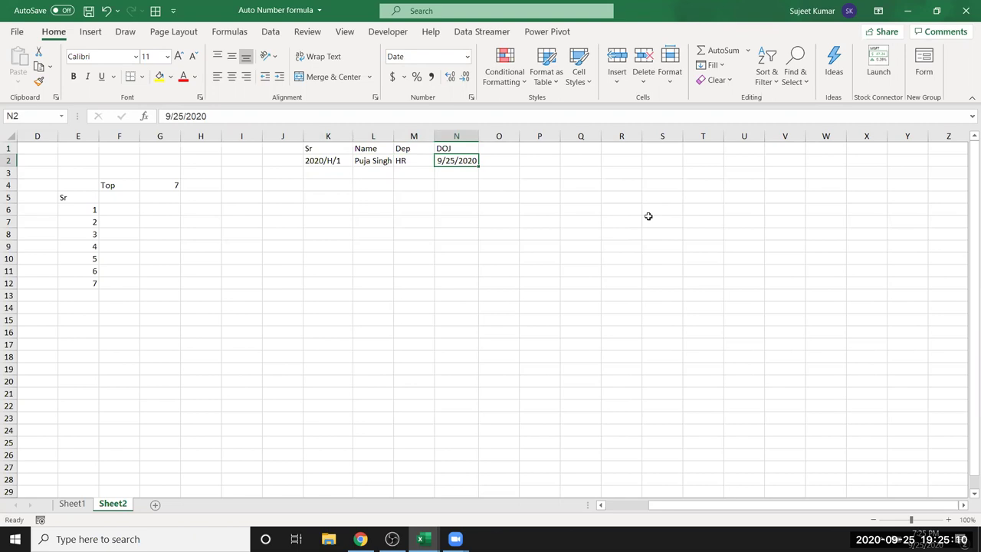
{"action": "key", "text": "Left"}
{"action": "key", "text": "Left"}
{"action": "key", "text": "Left"}
{"action": "key", "text": "Left"}
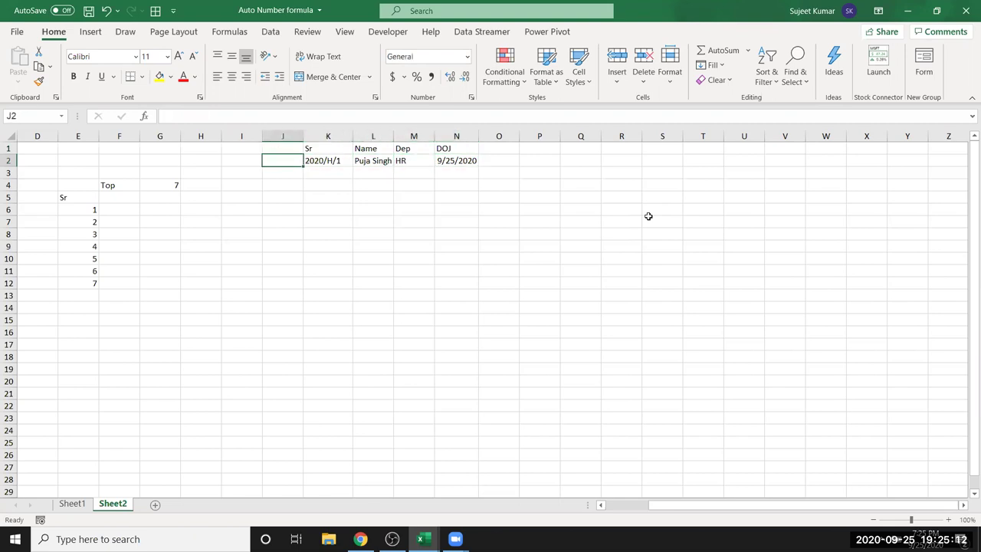
{"action": "key", "text": "Left"}
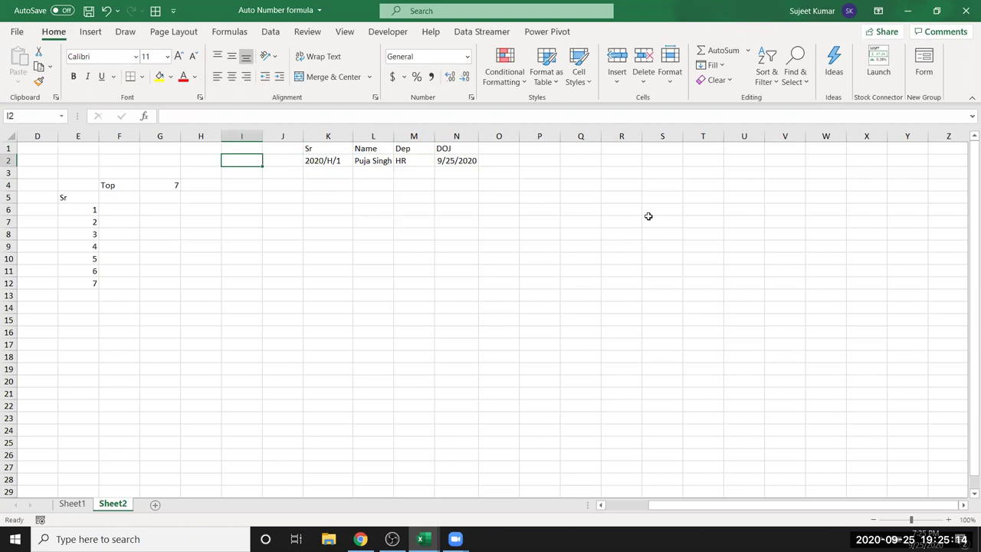
{"action": "key", "text": "Left"}
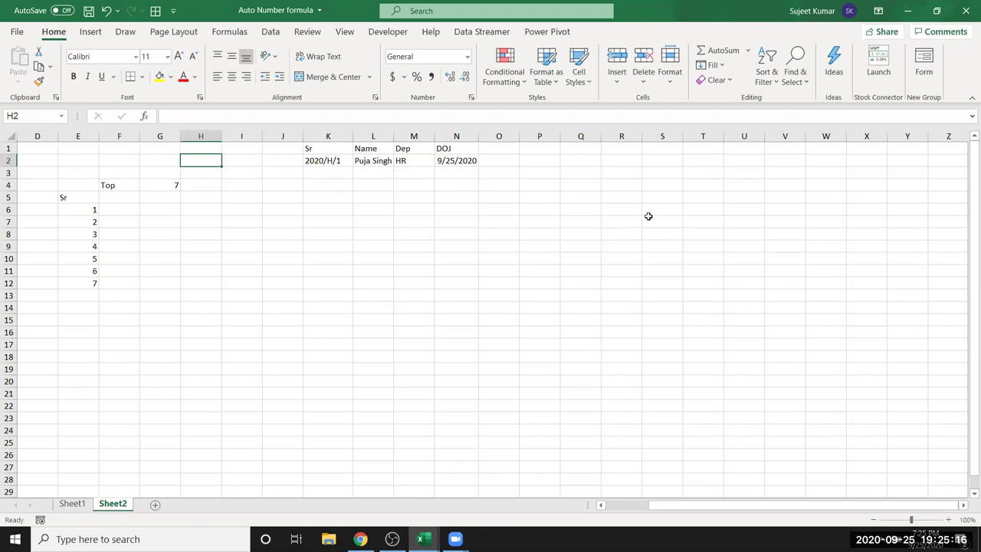
Enter =YEAR(N2) in O2 to show 2020, abandoning an unfinished MONTH formula.
{"action": "left_click", "coordinate": [512, 160]}
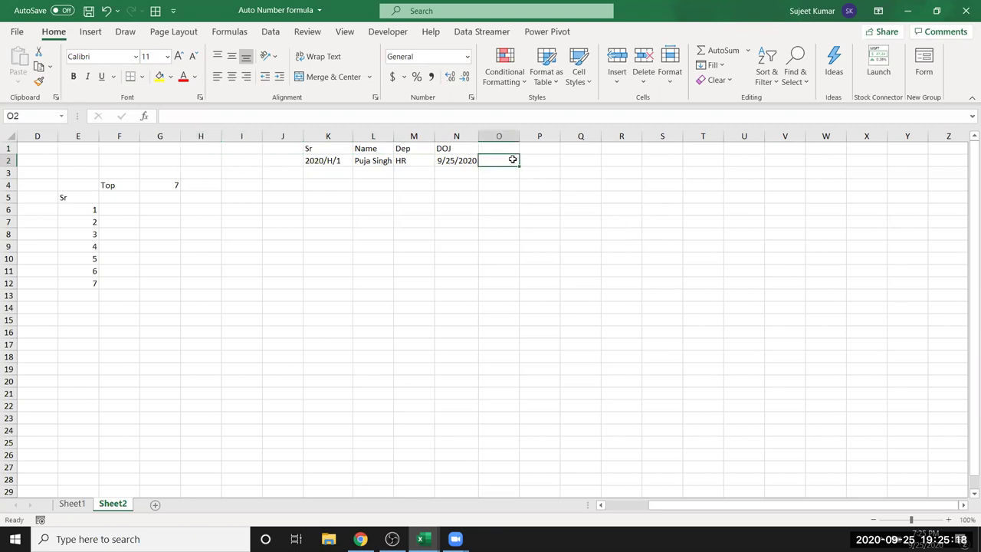
{"action": "type", "text": "=yea"}
{"action": "key", "text": "Tab"}
{"action": "key", "text": "Left"}
{"action": "key", "text": "ctrl+Return"}
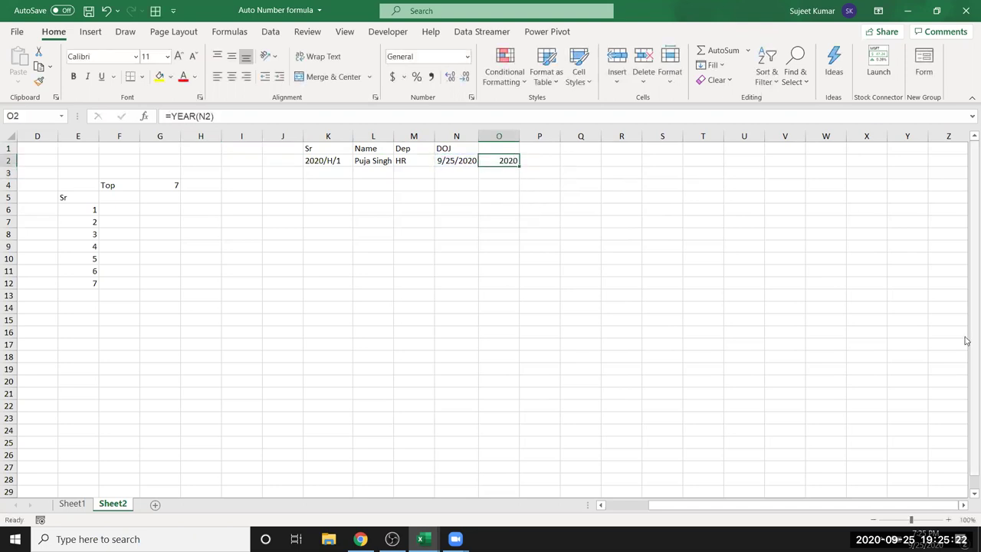
{"action": "key", "text": "Right"}
{"action": "type", "text": "="}
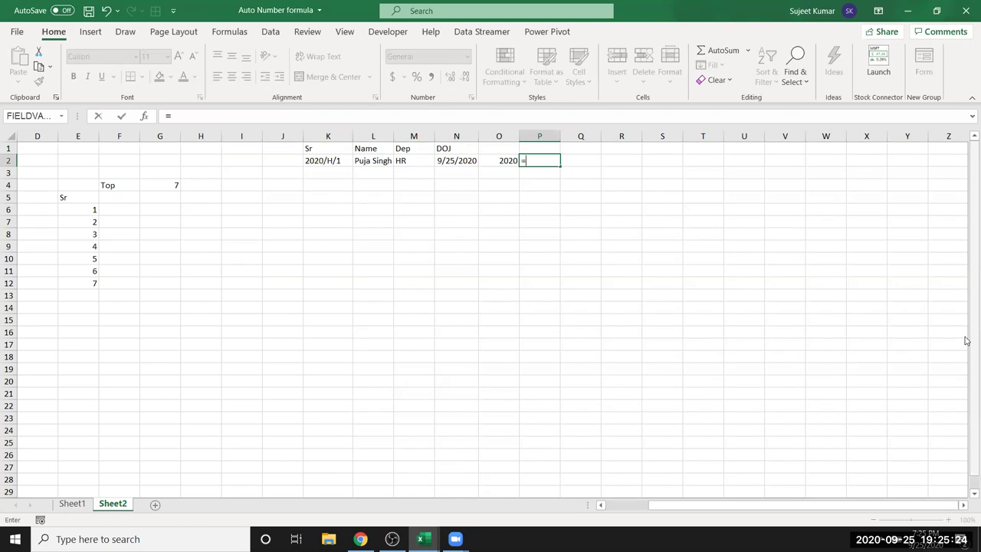
{"action": "type", "text": "mont"}
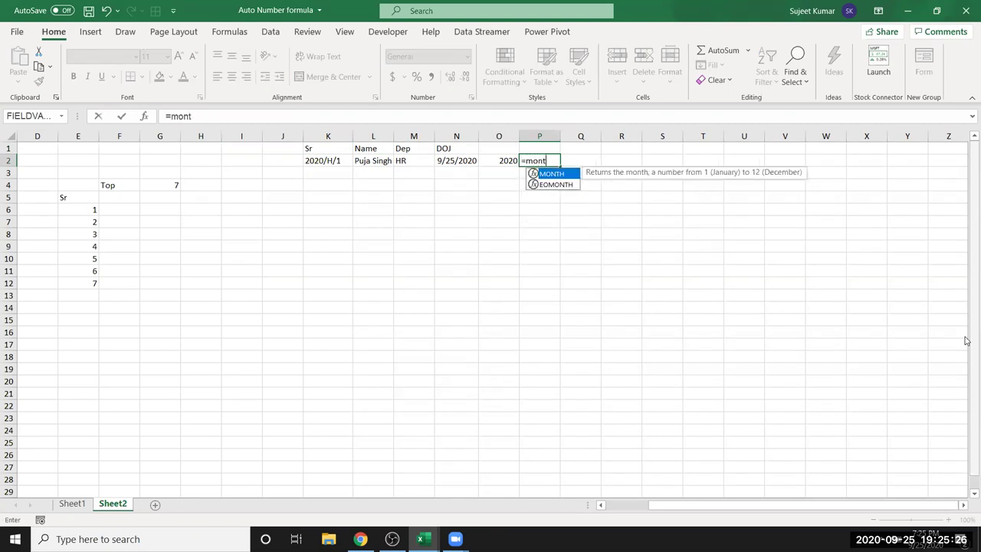
{"action": "key", "text": "Tab"}
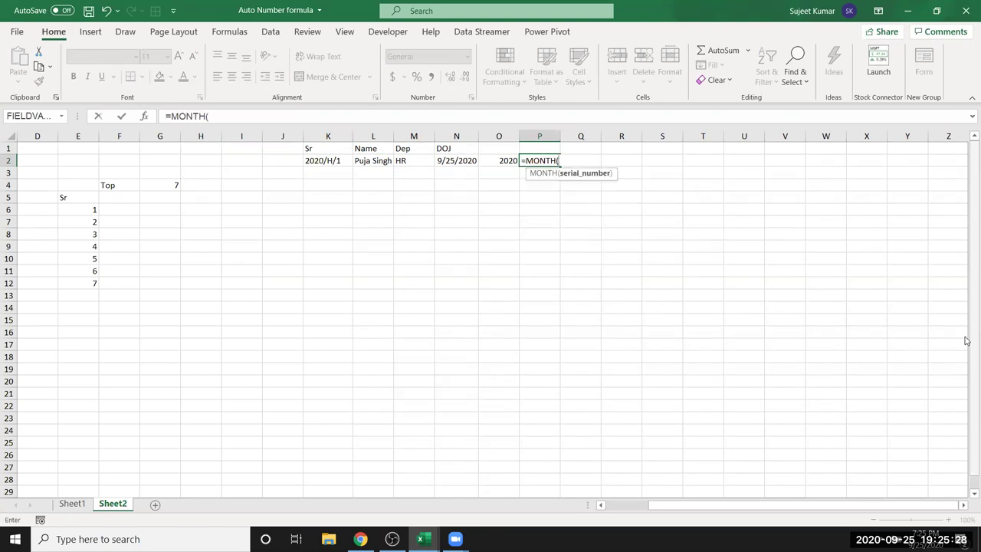
{"action": "key", "text": "Escape"}
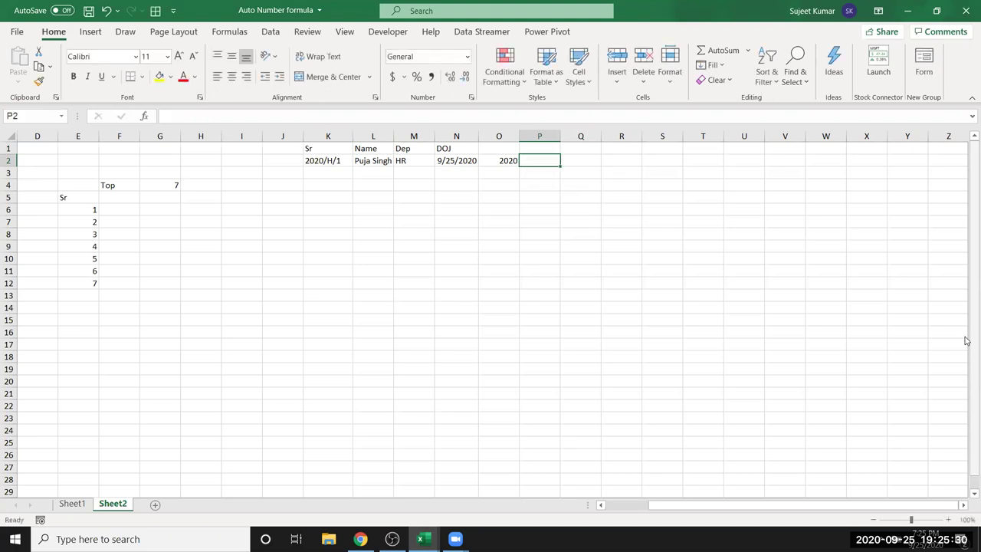
{"action": "key", "text": "Return"}
Enter =LEFT(M2,1) in O3 to show the department's first letter H.
{"action": "key", "text": "Left"}
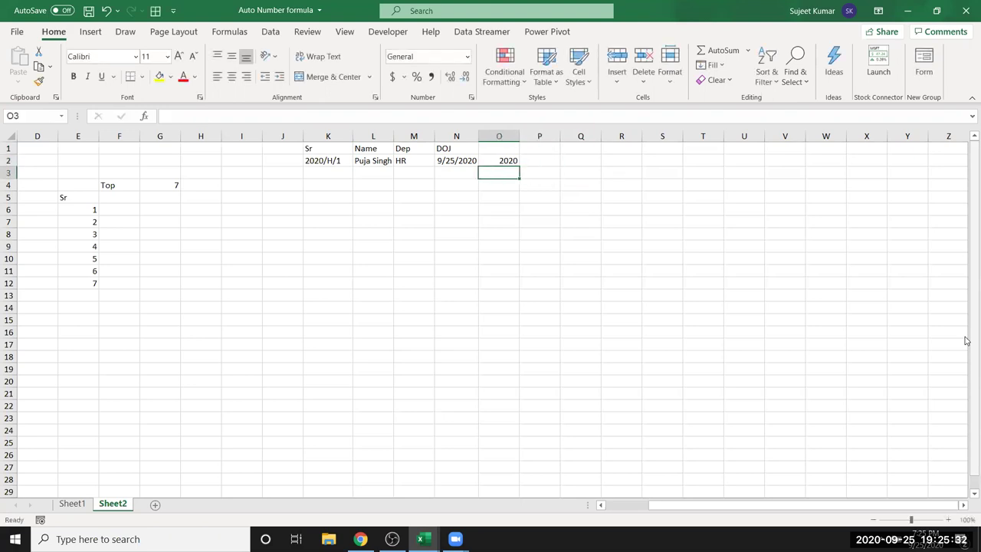
{"action": "type", "text": "=le"}
{"action": "key", "text": "Tab"}
{"action": "key", "text": "Left"}
{"action": "key", "text": "Left"}
{"action": "key", "text": "Up"}
{"action": "type", "text": ",1"}
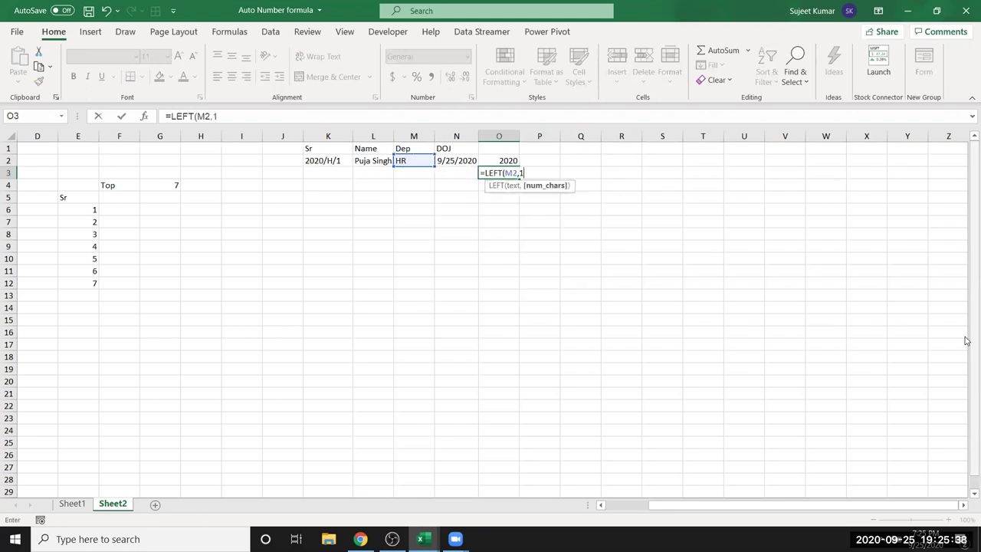
{"action": "key", "text": "Return"}
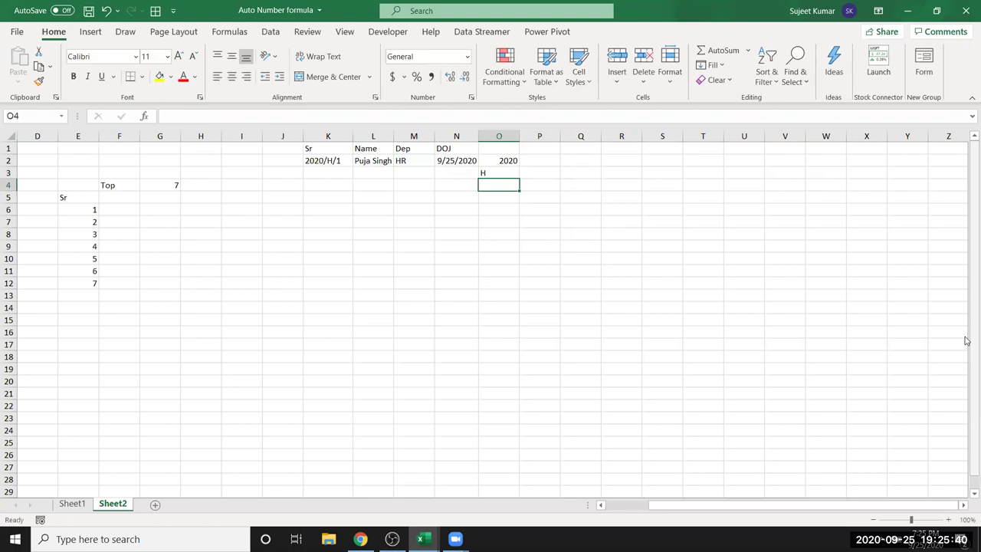
Enter =ROW() in O4 so it returns row number 4.
{"action": "type", "text": "row"}
{"action": "key", "text": "Tab"}
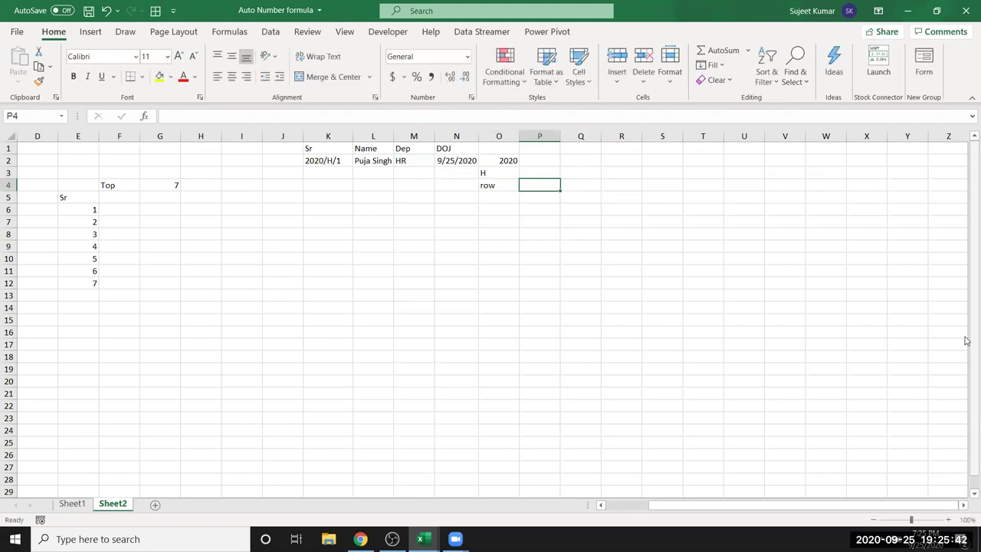
{"action": "key", "text": "Left"}
{"action": "type", "text": "="}
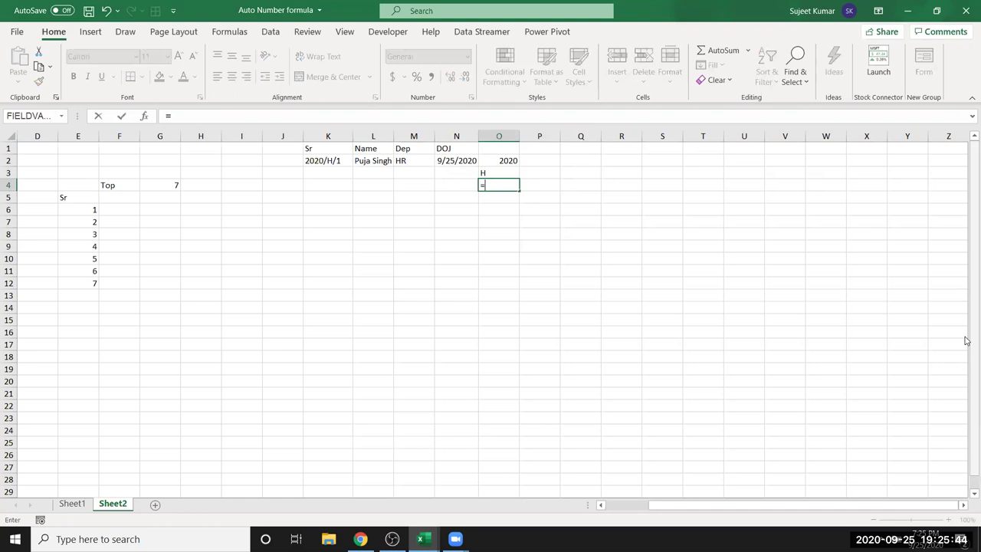
{"action": "type", "text": "row"}
{"action": "key", "text": "Tab"}
{"action": "type", "text": ")"}
{"action": "key", "text": "Return"}
Clear the old serial code 2020/H/1 from K2.
{"action": "key", "text": "Up"}
{"action": "key", "text": "Left"}
{"action": "key", "text": "Left"}
{"action": "key", "text": "Left"}
{"action": "key", "text": "Left"}
{"action": "key", "text": "Left"}
{"action": "key", "text": "Up"}
{"action": "key", "text": "Up"}
{"action": "key", "text": "Right"}
{"action": "key", "text": "Delete"}
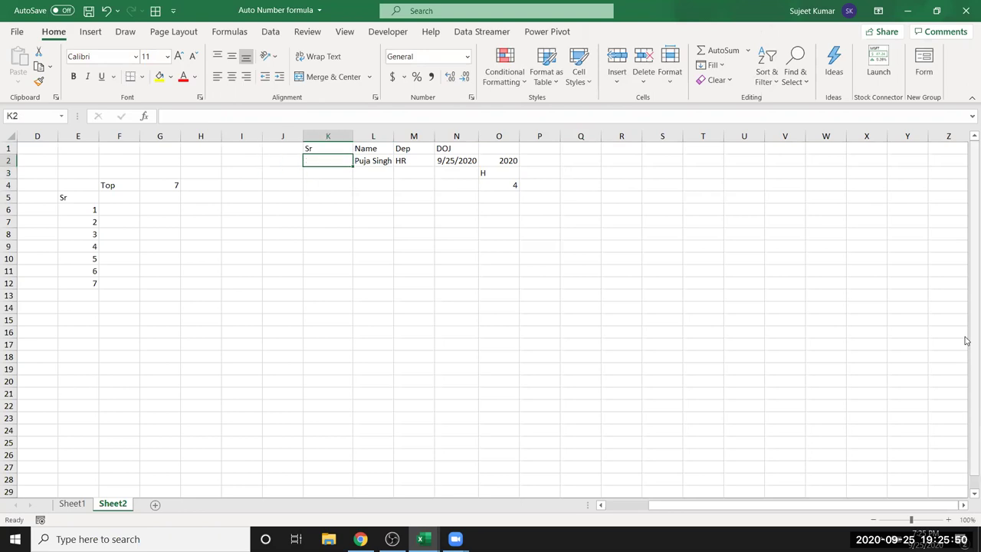
Start K2's serial formula with YEAR(N2) and LEFT(M2,1) joined by "/" separators.
{"action": "type", "text": "=ye"}
{"action": "key", "text": "Tab"}
{"action": "key", "text": "Right"}
{"action": "key", "text": "Right"}
{"action": "key", "text": "Right"}
{"action": "key", "text": "Right"}
{"action": "key", "text": "Left"}
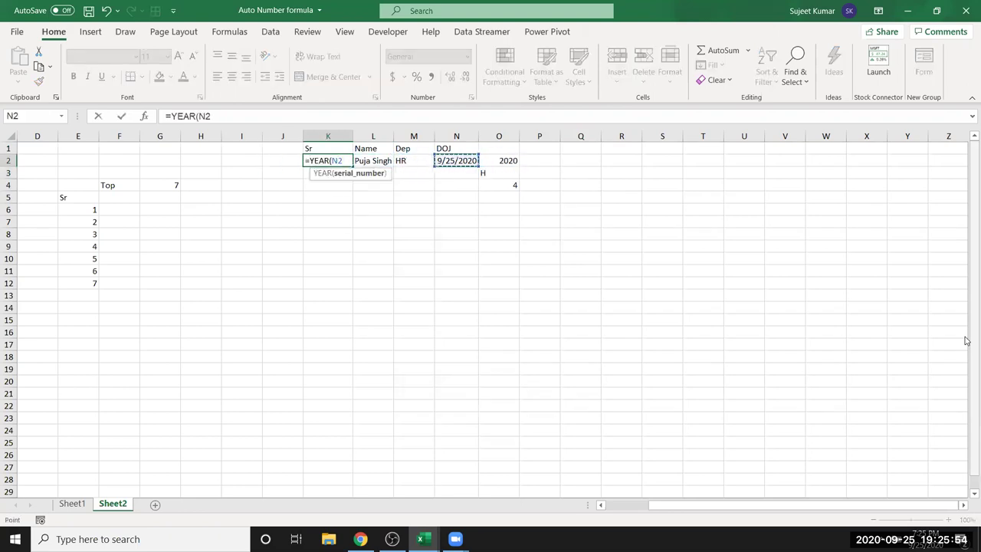
{"action": "type", "text": ")\"/\"&"}
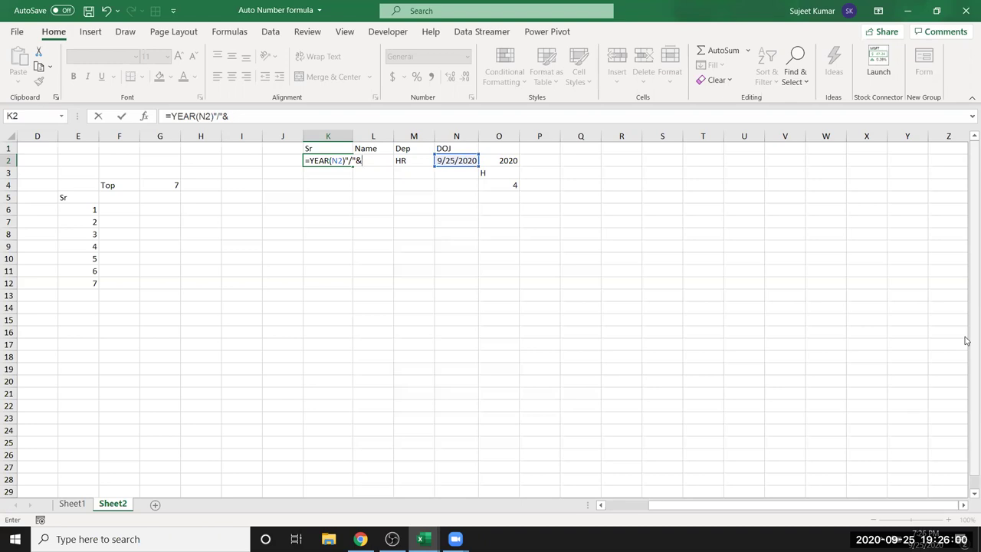
{"action": "type", "text": "left("}
{"action": "key", "text": "Right"}
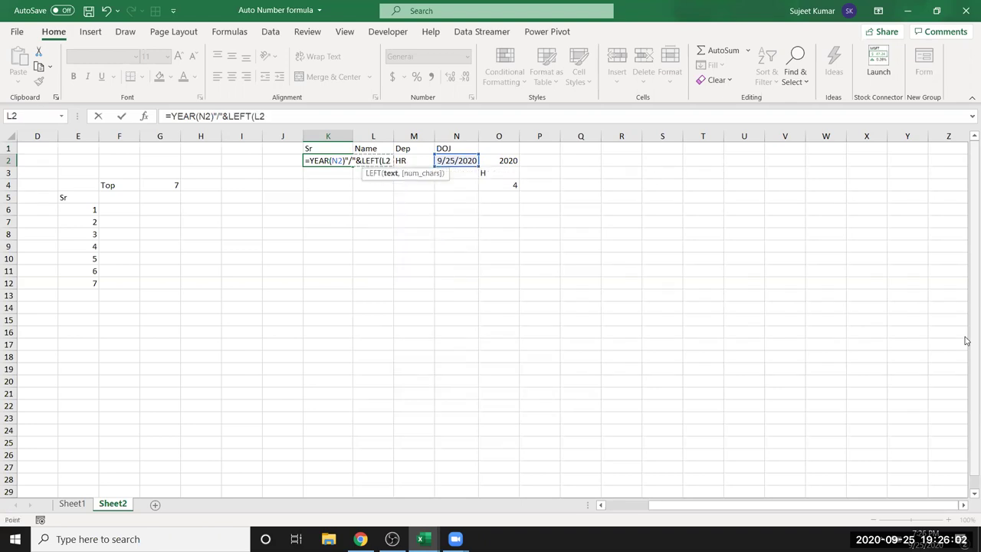
{"action": "key", "text": "Right"}
{"action": "type", "text": ",1)"}
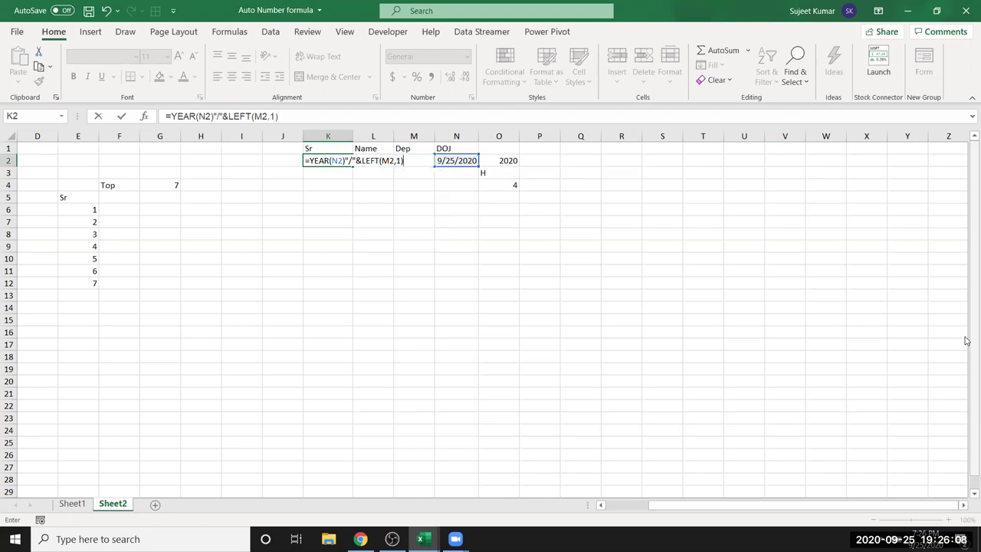
{"action": "type", "text": ",&Row"}
Finish with "/"&ROW(), add the missing &, and accept Excel's correction so K2 shows 2020/H/2.
{"action": "key", "text": "Tab"}
{"action": "key", "text": "BackSpace"}
{"action": "key", "text": "BackSpace"}
{"action": "key", "text": "BackSpace"}
{"action": "key", "text": "BackSpace"}
{"action": "type", "text": "\"/"}
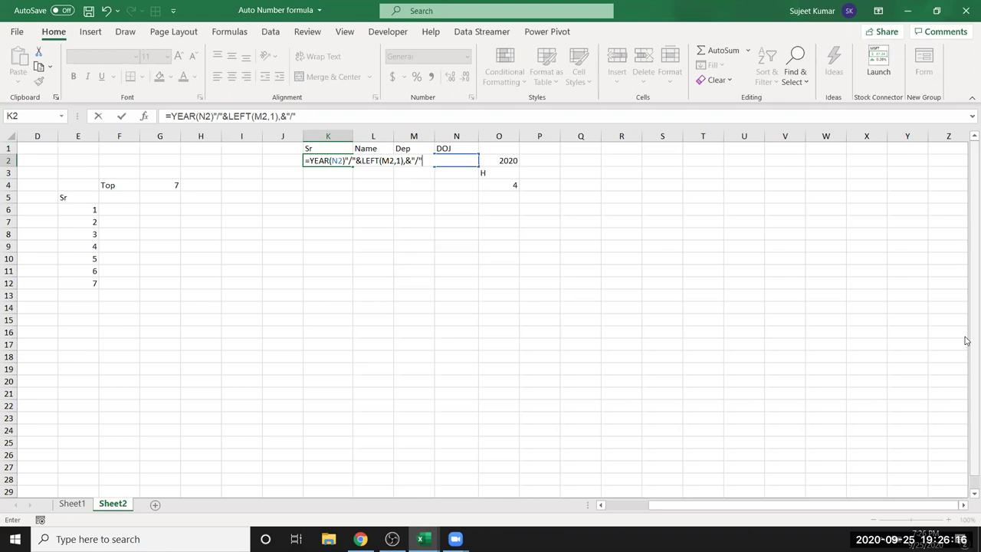
{"action": "type", "text": "&row"}
{"action": "key", "text": "Tab"}
{"action": "type", "text": ")"}
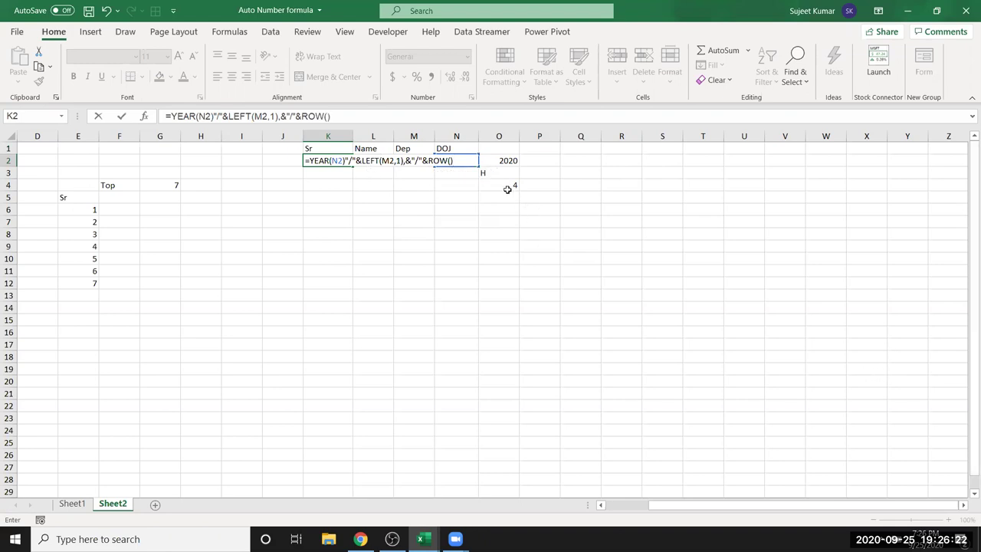
{"action": "left_click", "coordinate": [341, 160]}
{"action": "key", "text": "Right"}
{"action": "type", "text": "&"}
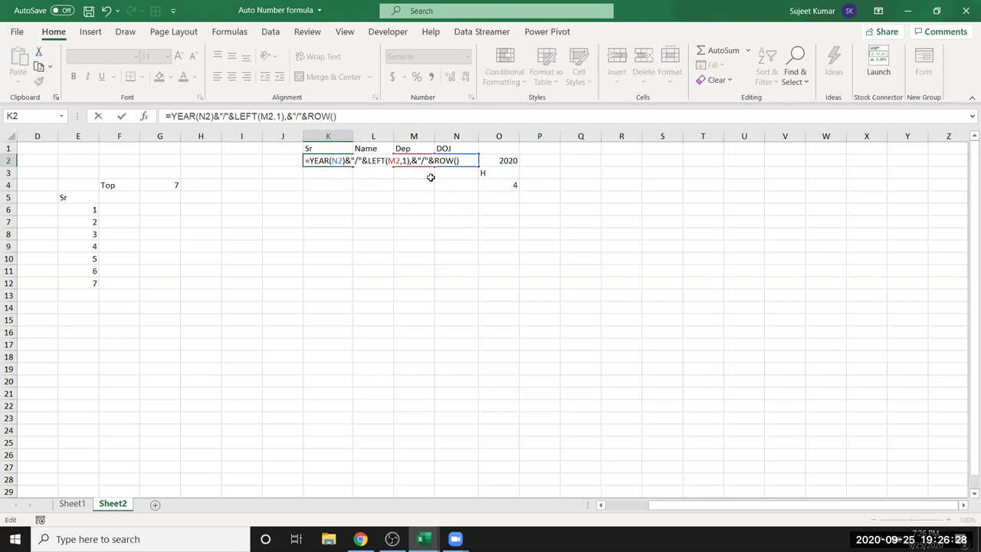
{"action": "key", "text": "Return"}
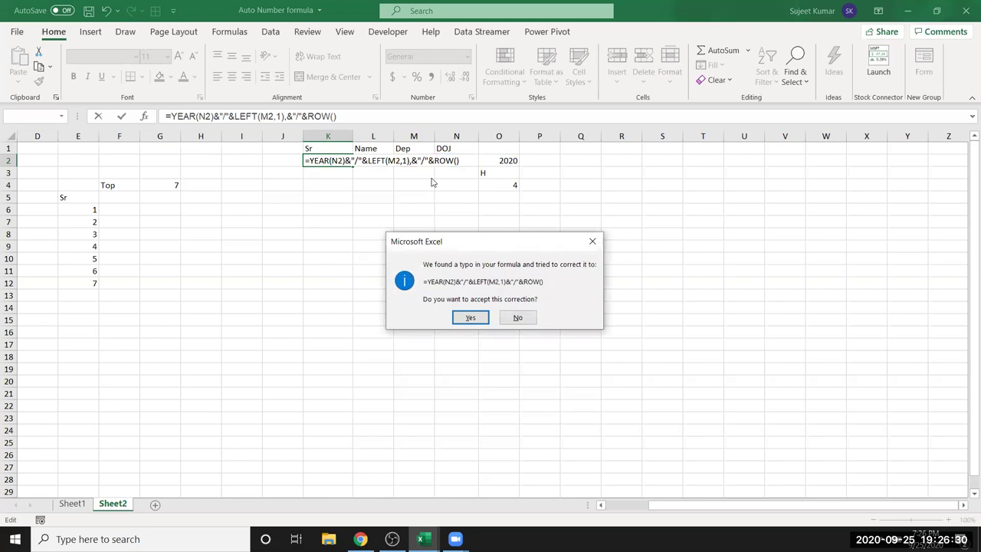
{"action": "key", "text": "Return"}
{"action": "key", "text": "Up"}
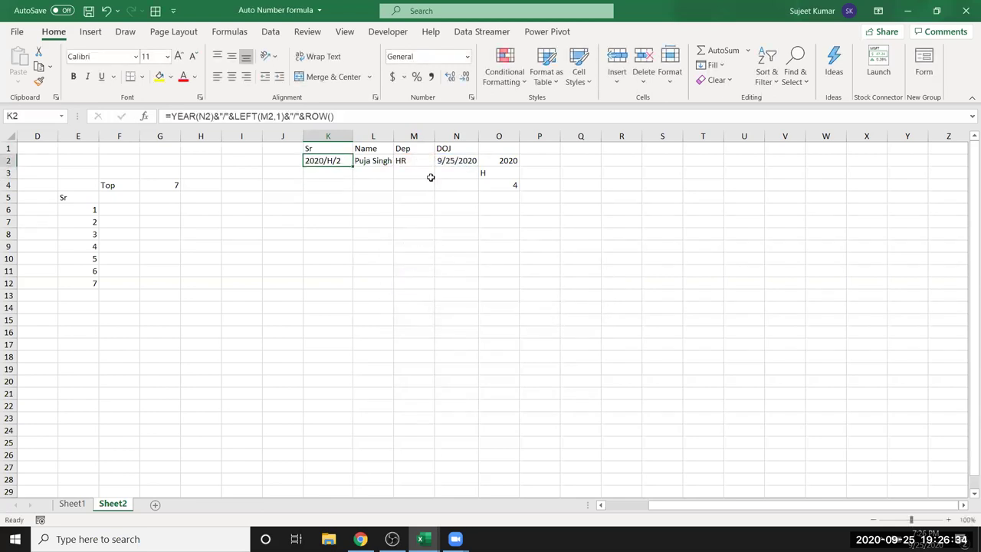
Commit K2's serial as 2020/H/1 and enter the new employee's name in L3.
{"action": "left_click", "coordinate": [350, 115]}
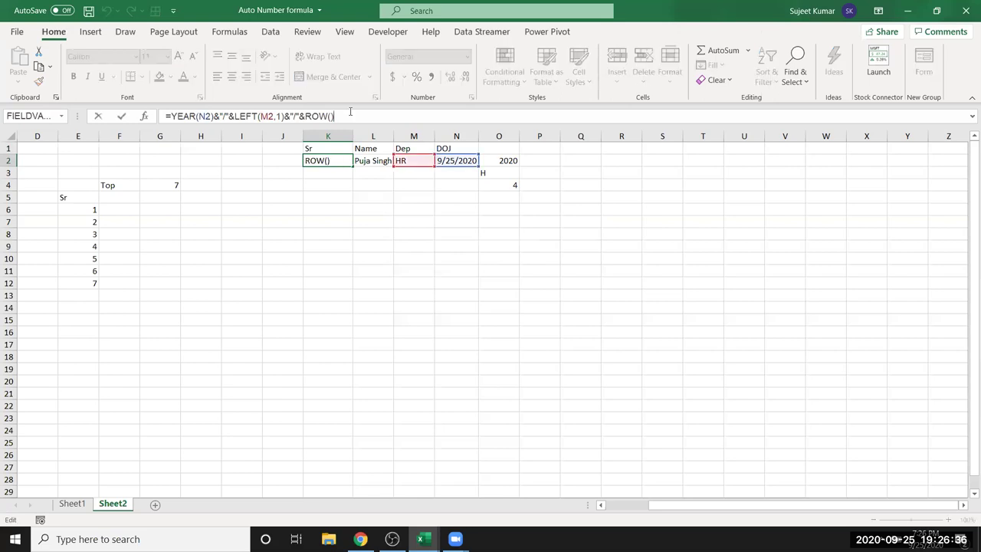
{"action": "type", "text": "-"}
{"action": "key", "text": "Return"}
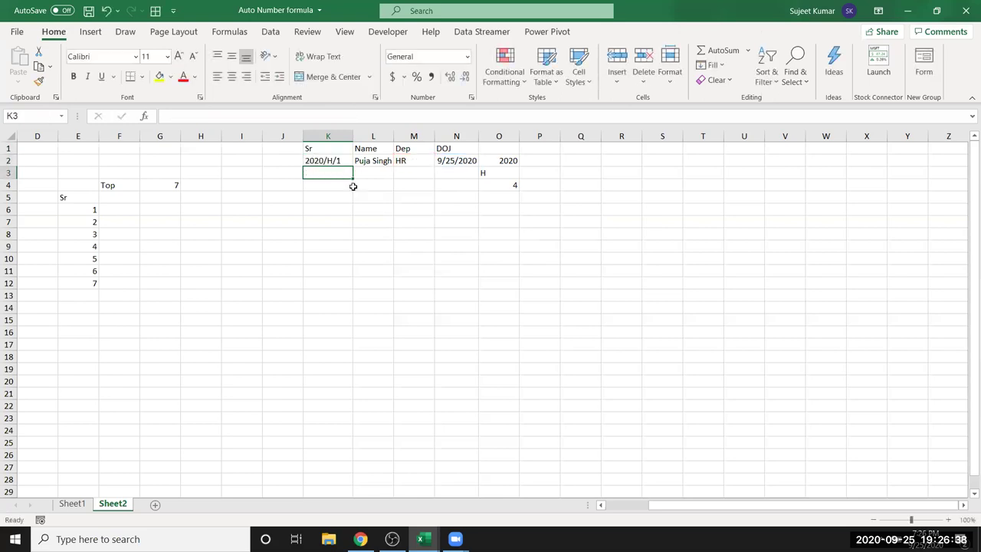
{"action": "left_click", "coordinate": [374, 173]}
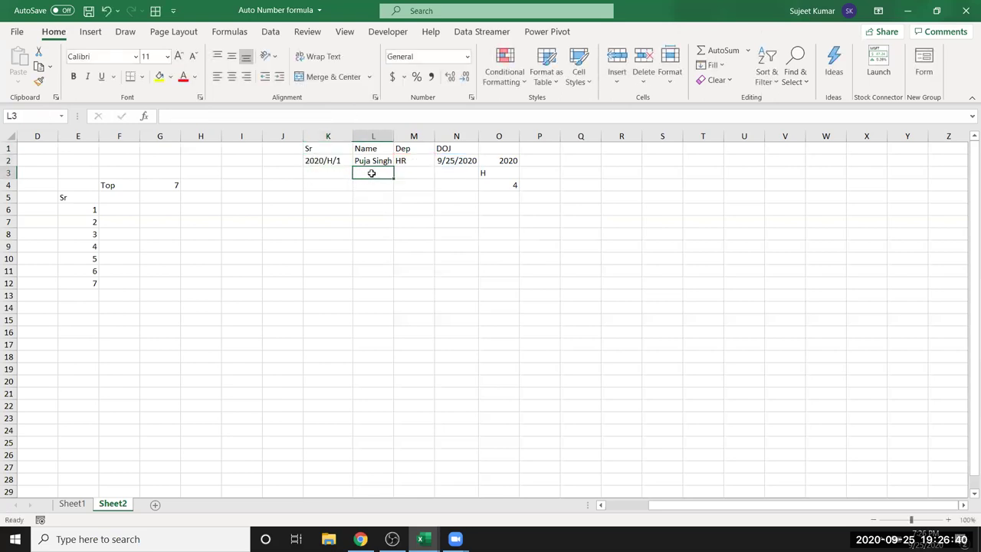
{"action": "type", "text": "Puja Singh"}
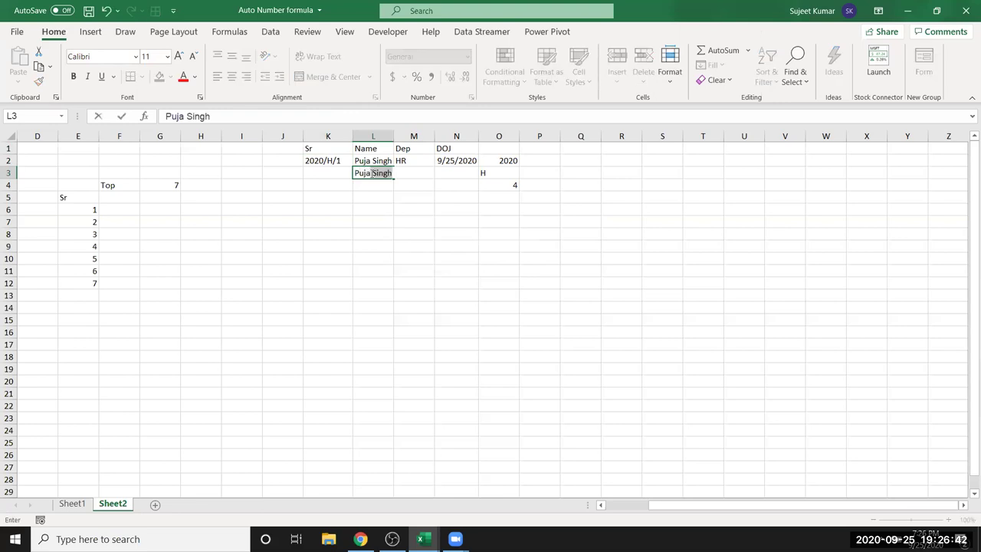
{"action": "key", "text": "Tab"}
{"action": "left_click", "coordinate": [372, 173]}
{"action": "type", "text": "On"}
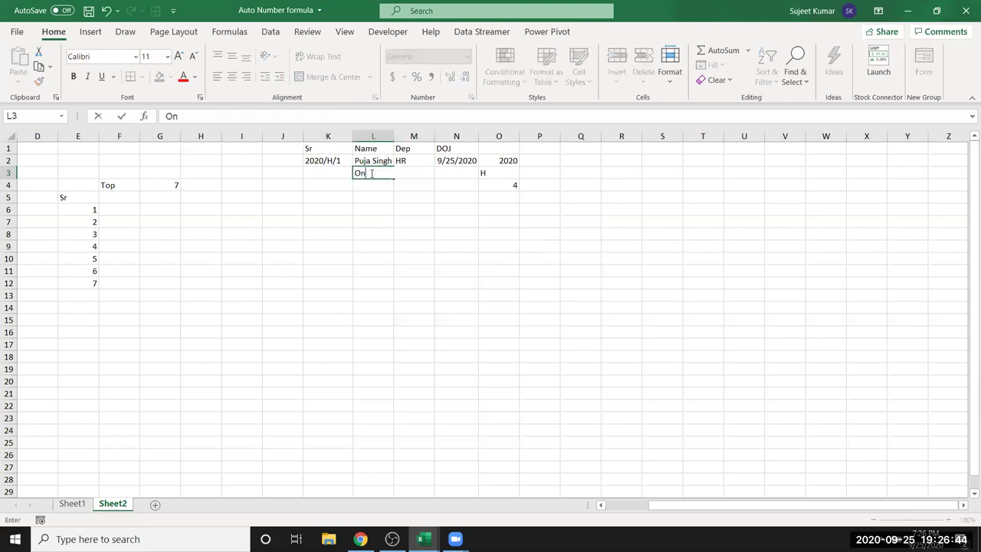
{"action": "key", "text": "Tab"}
Enter HR and joining date 11/1/2019 in row 3, then fill the serial formula into K3.
{"action": "type", "text": "HR"}
{"action": "key", "text": "Tab"}
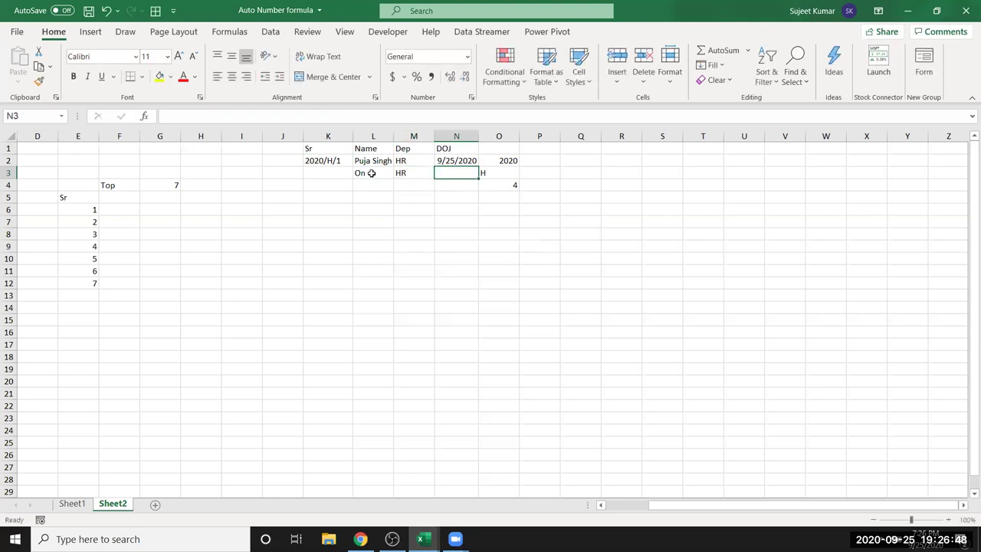
{"action": "type", "text": "11/1/2019"}
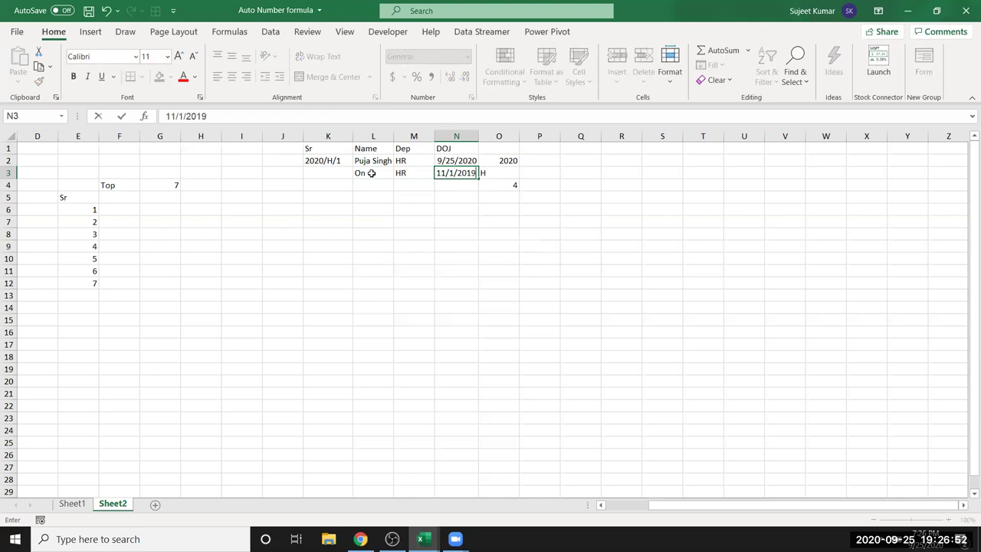
{"action": "left_click", "coordinate": [371, 173]}
{"action": "key", "text": "Left"}
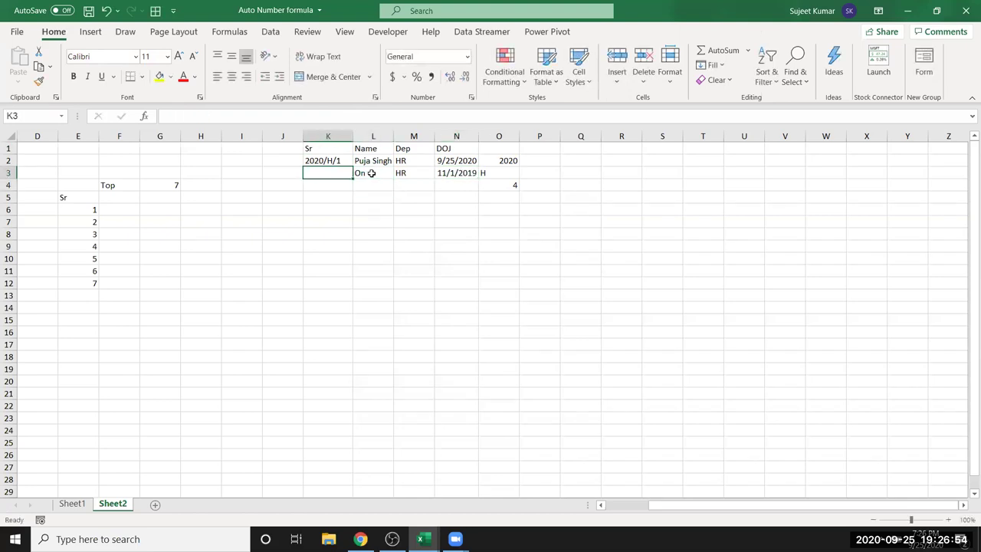
{"action": "key", "text": "ctrl+d"}
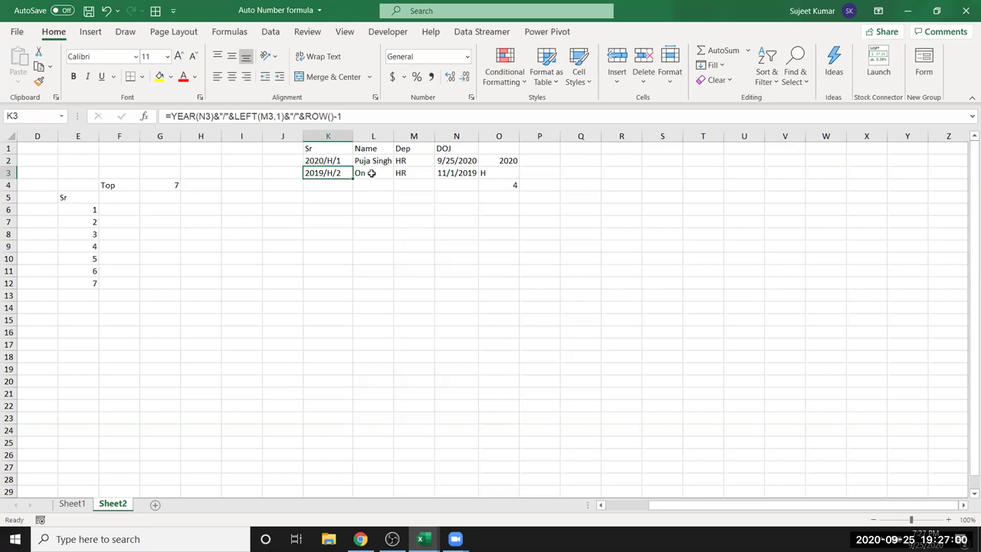
{"action": "key", "text": "Right"}
{"action": "key", "text": "Right"}
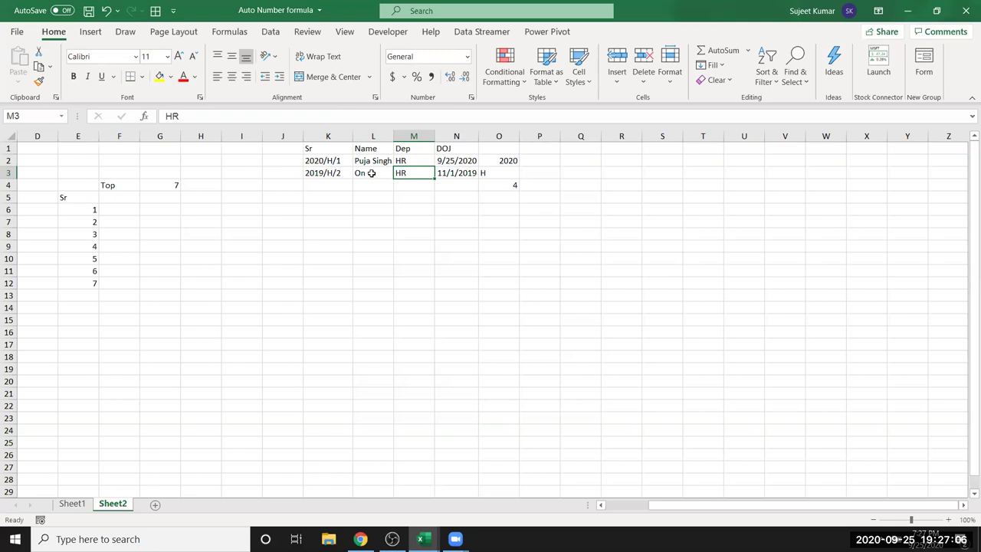
{"action": "left_click", "coordinate": [223, 231]}
{"action": "type", "text": "B"}
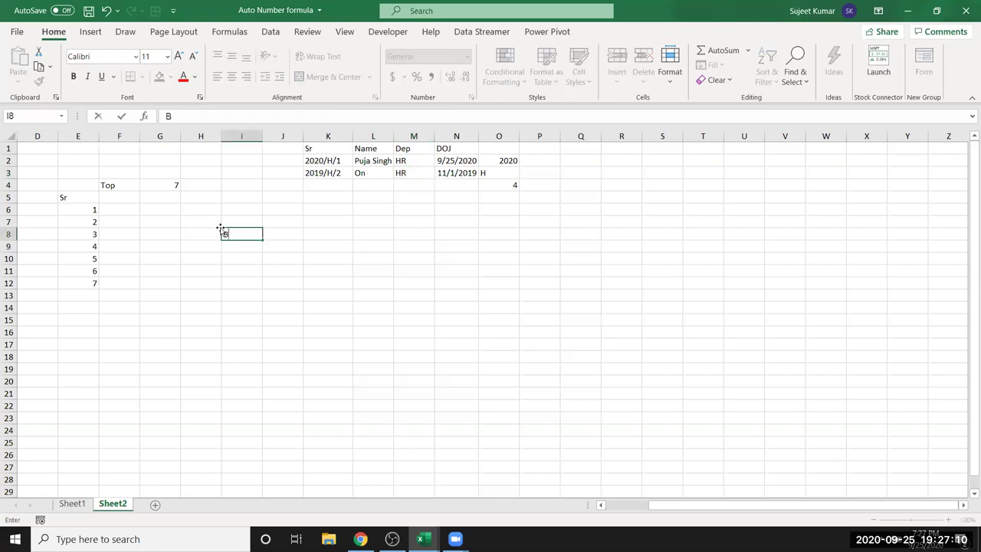
{"action": "type", "text": "R"}
{"action": "type", "text": "06"}
{"action": "type", "text": "C"}
{"action": "type", "text": "J1987"}
{"action": "key", "text": "Return"}
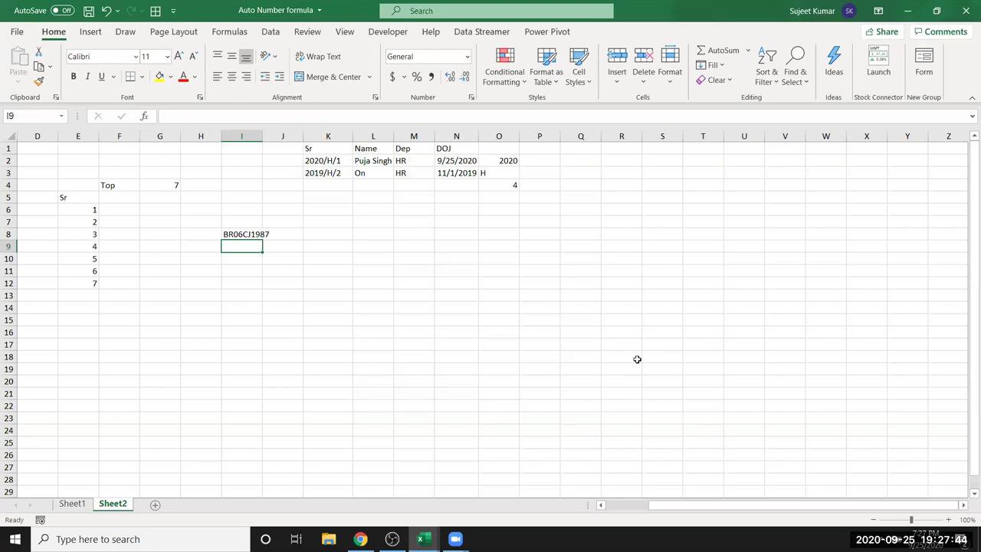
{"action": "left_click_drag", "start_coordinate": [261, 135], "coordinate": [271, 135]}
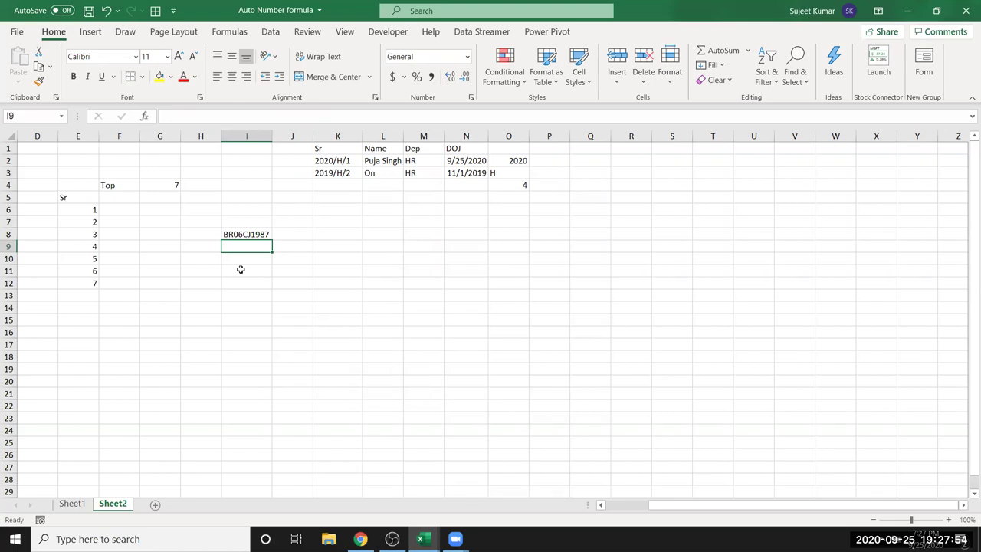
Copy the code down into I9 and I10, editing the last digit, with BR06CJ1989 in I10.
{"action": "key", "text": "ctrl+apostrophe"}
{"action": "key", "text": "BackSpace"}
{"action": "type", "text": "7"}
{"action": "key", "text": "Return"}
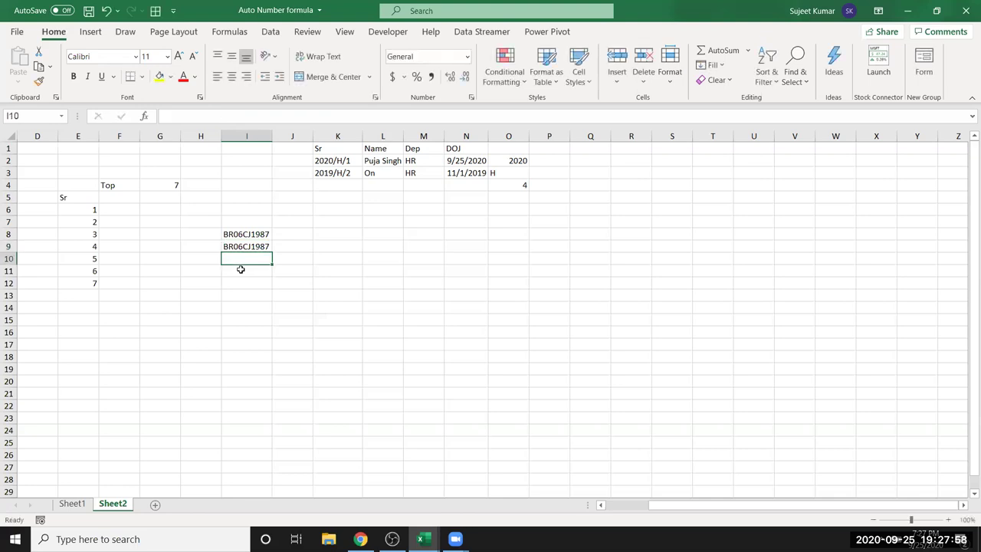
{"action": "key", "text": "ctrl+d"}
{"action": "key", "text": "BackSpace"}
{"action": "key", "text": "Escape"}
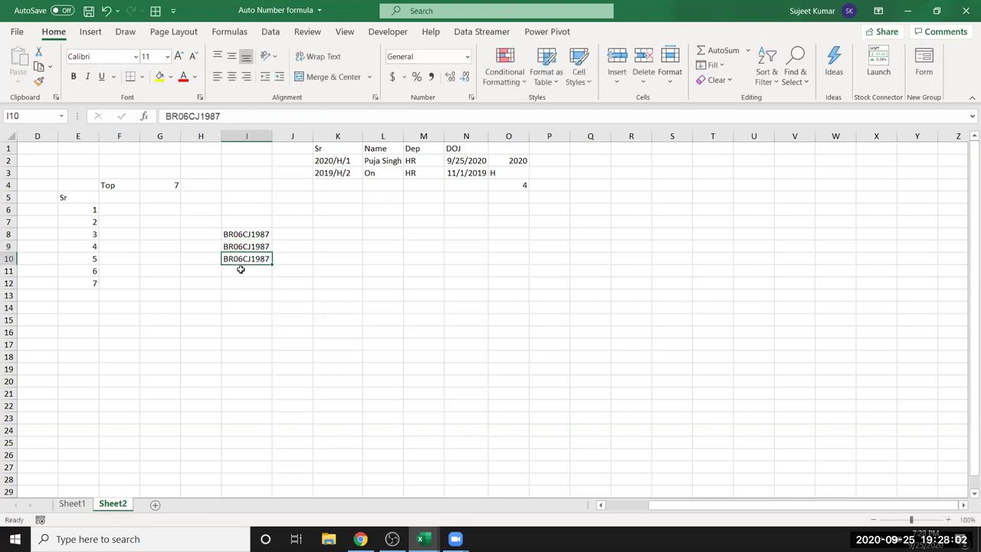
{"action": "key", "text": "F2"}
{"action": "key", "text": "BackSpace"}
{"action": "type", "text": "9"}
{"action": "key", "text": "Return"}
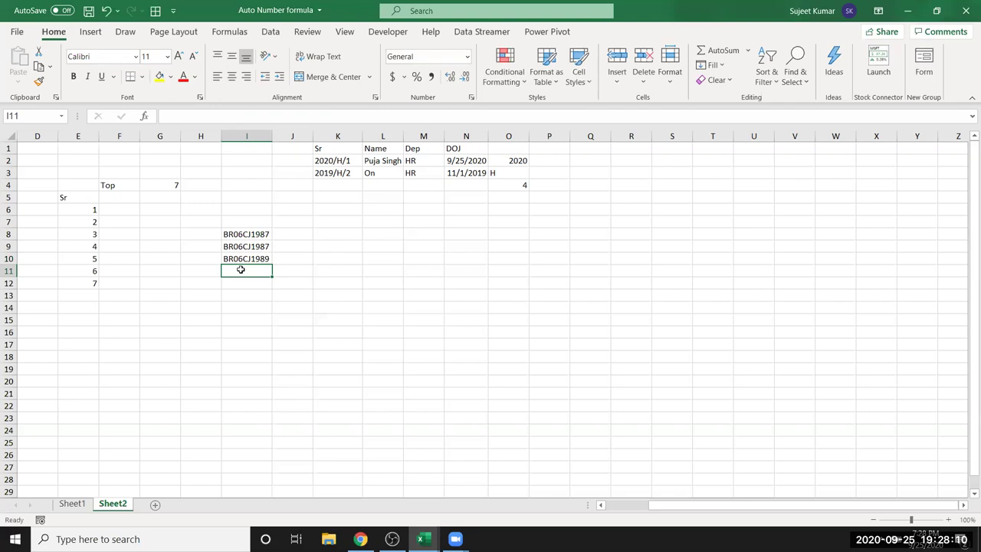
Correct I9's code to BR06CJ1988 and review the codes in I8 and I9.
{"action": "key", "text": "Up"}
{"action": "key", "text": "Up"}
{"action": "left_click", "coordinate": [228, 120]}
{"action": "key", "text": "BackSpace"}
{"action": "type", "text": "8"}
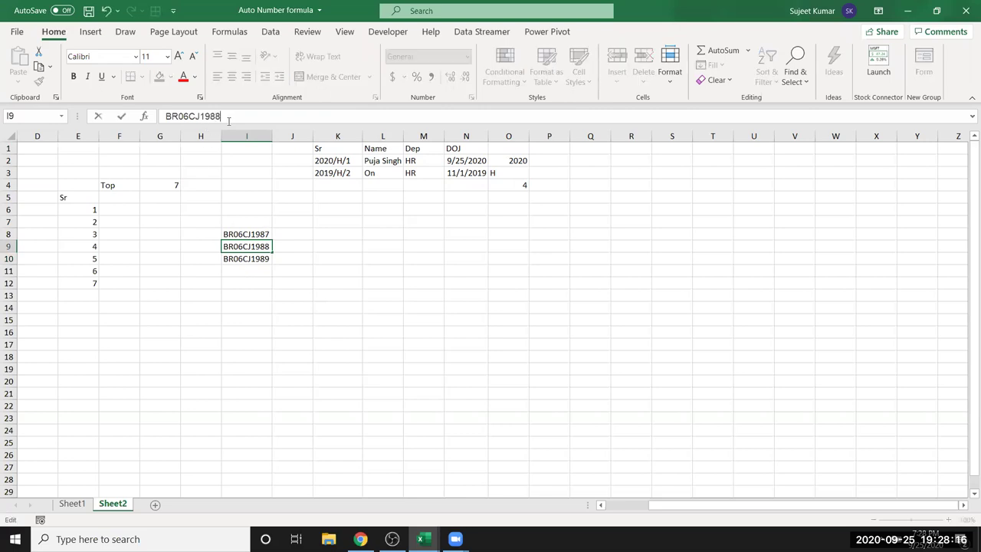
{"action": "key", "text": "Return"}
{"action": "key", "text": "Up"}
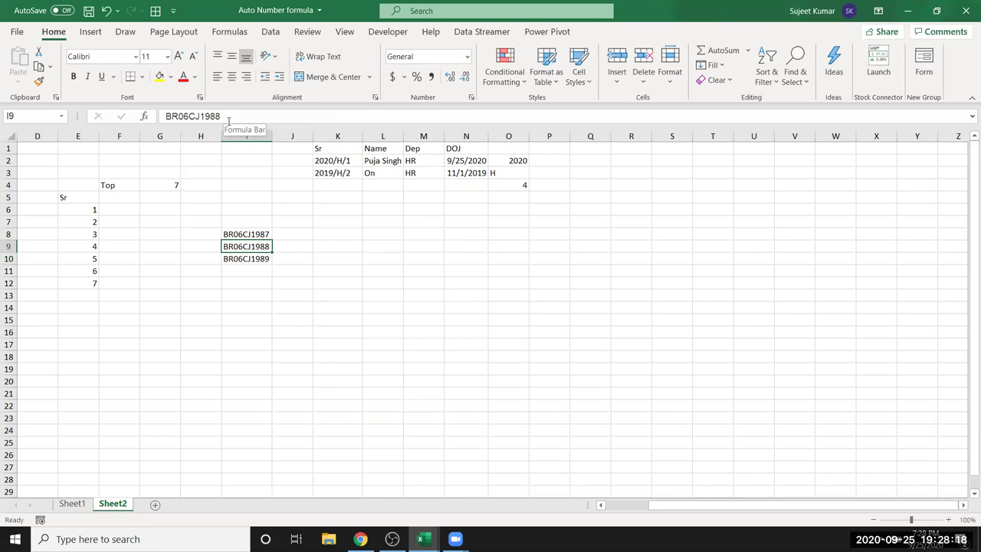
{"action": "key", "text": "Up"}
{"action": "key", "text": "Down"}
{"action": "key", "text": "Up"}
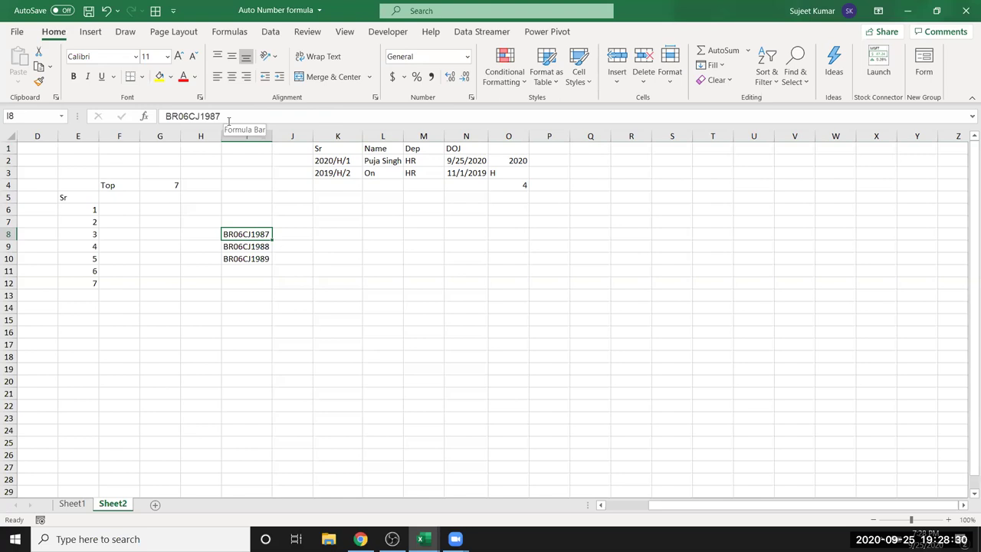
{"action": "key", "text": "Down"}
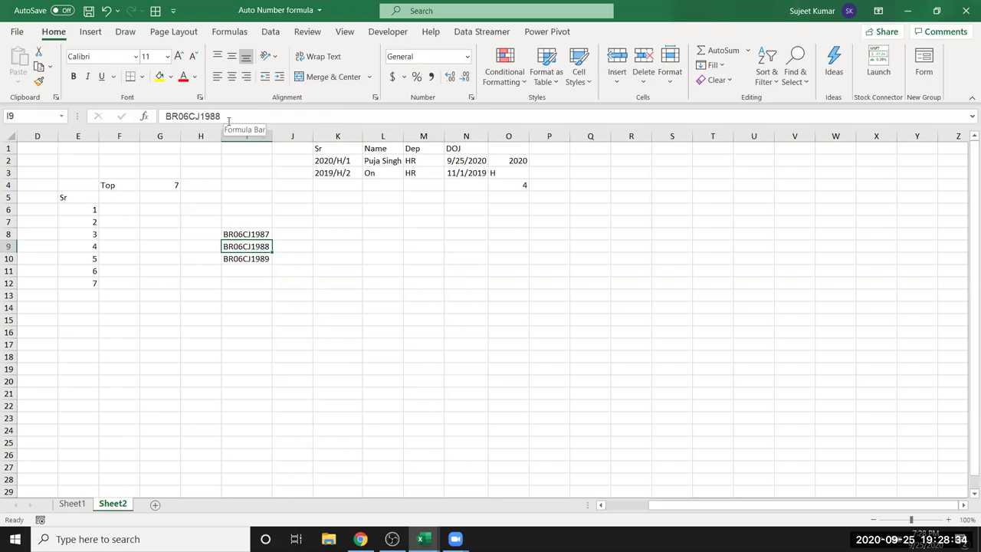
Clear I9:I10, try filling an incrementing series from I8 to row 13, then undo it.
{"action": "key", "text": "shift+Down"}
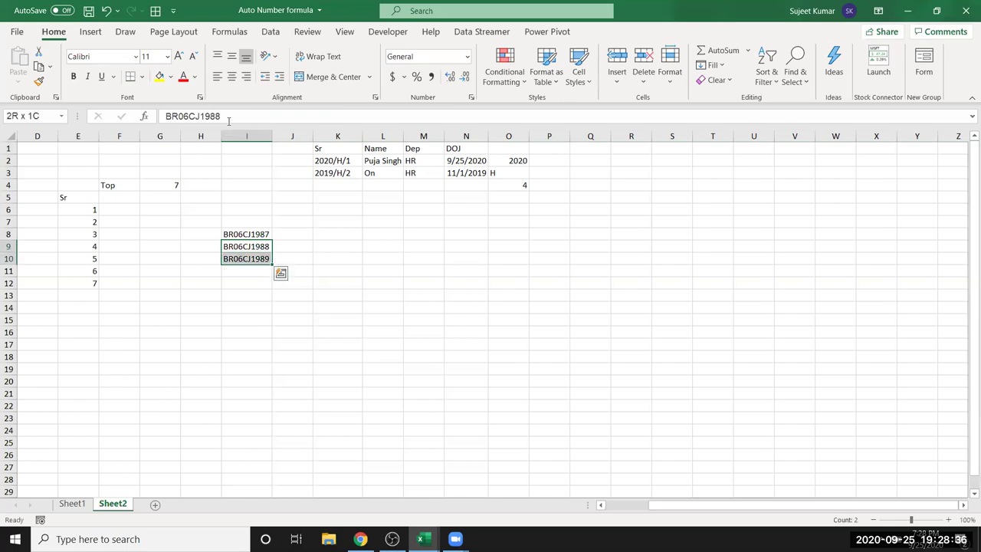
{"action": "key", "text": "Delete"}
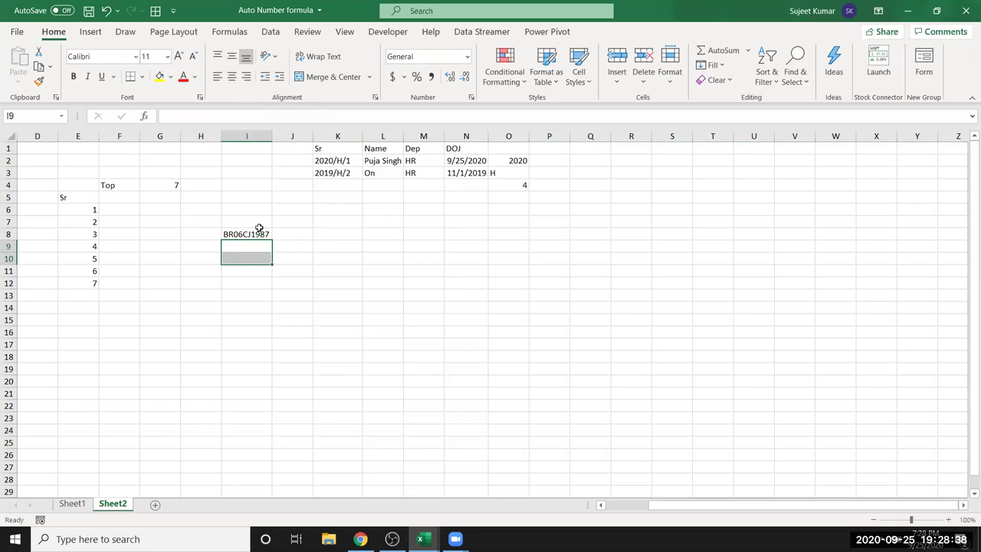
{"action": "left_click", "coordinate": [260, 233]}
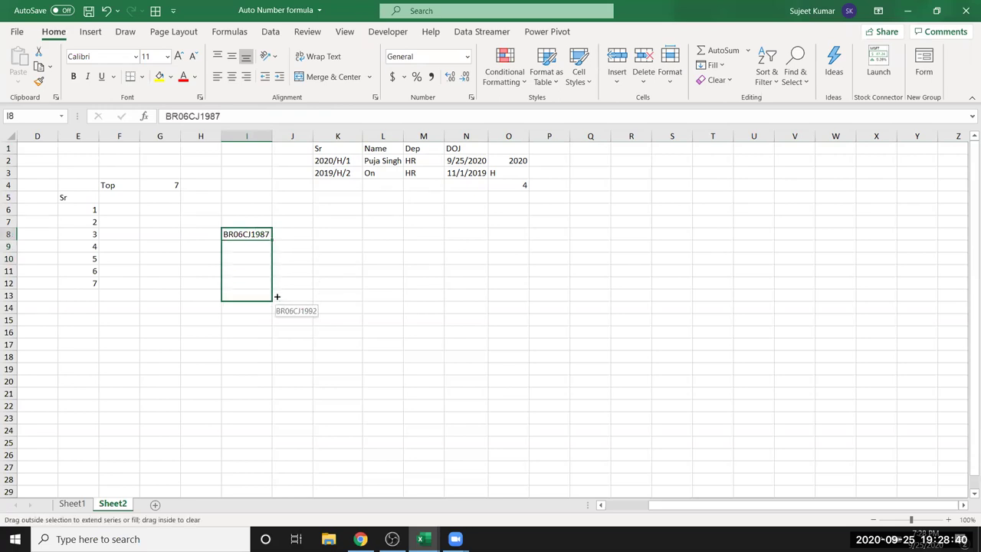
{"action": "left_click_drag", "start_coordinate": [272, 241], "coordinate": [272, 301]}
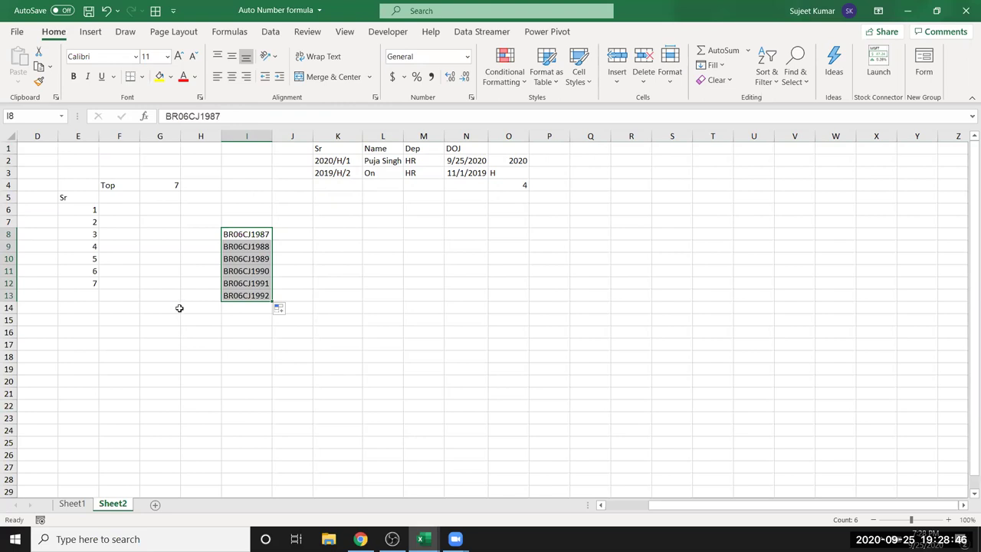
{"action": "key", "text": "ctrl+z"}
Enter =LEFT(I8,LEN(I8)-4) in I9.
{"action": "left_click", "coordinate": [225, 245]}
{"action": "type", "text": "="}
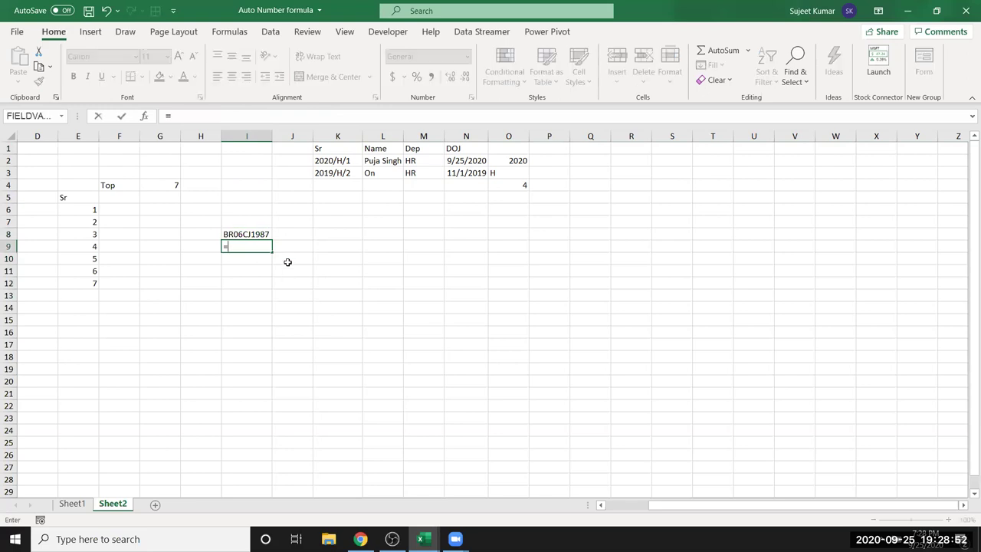
{"action": "type", "text": "le"}
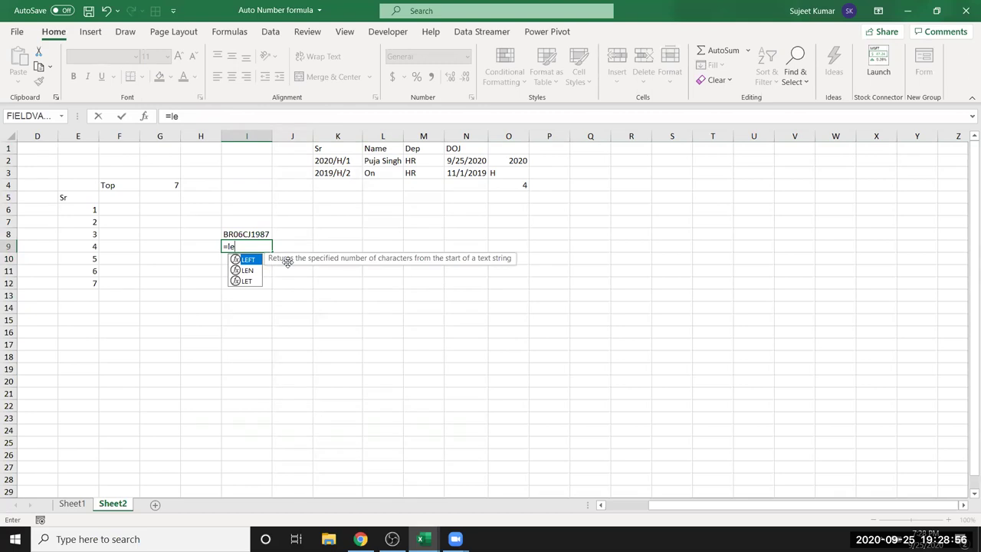
{"action": "key", "text": "Tab"}
{"action": "key", "text": "Up"}
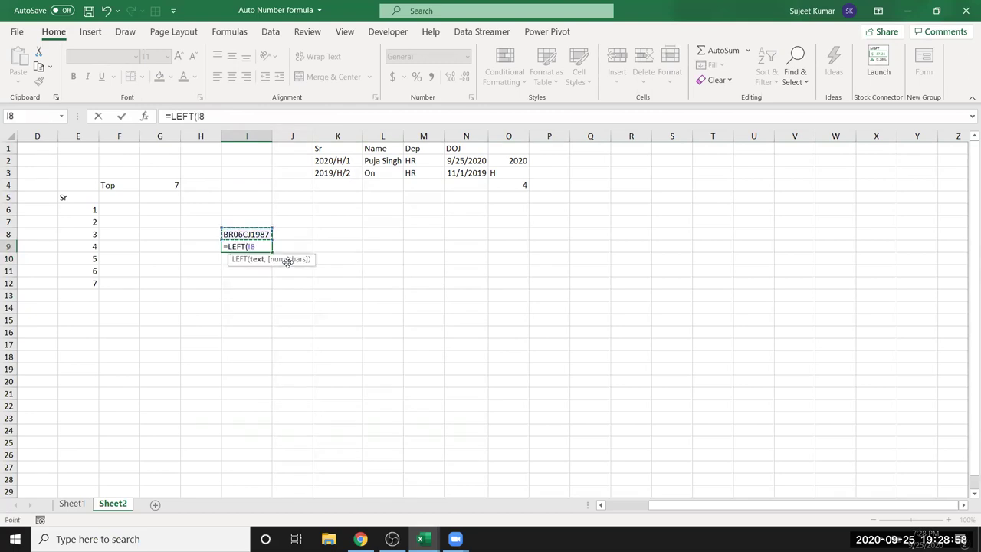
{"action": "type", "text": ",len"}
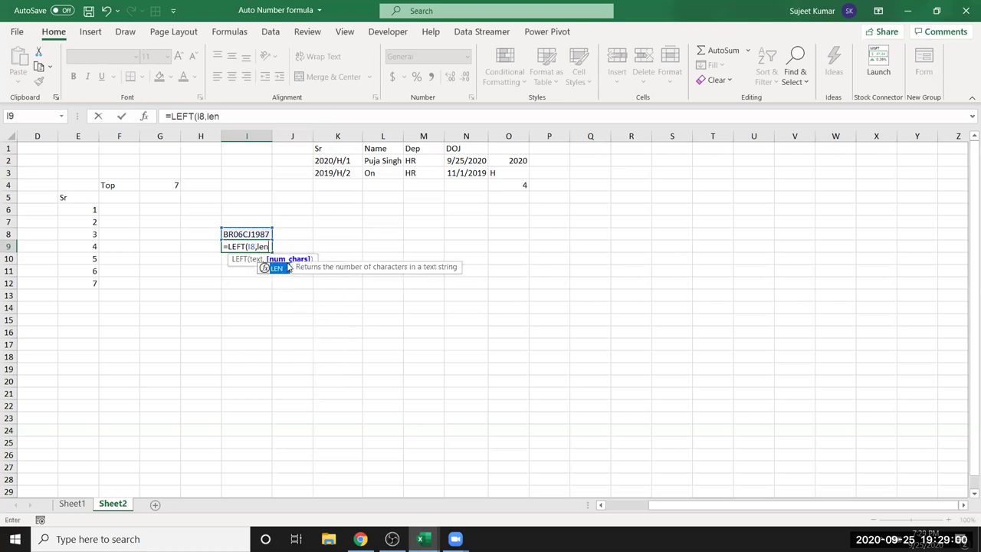
{"action": "key", "text": "Tab"}
{"action": "key", "text": "Up"}
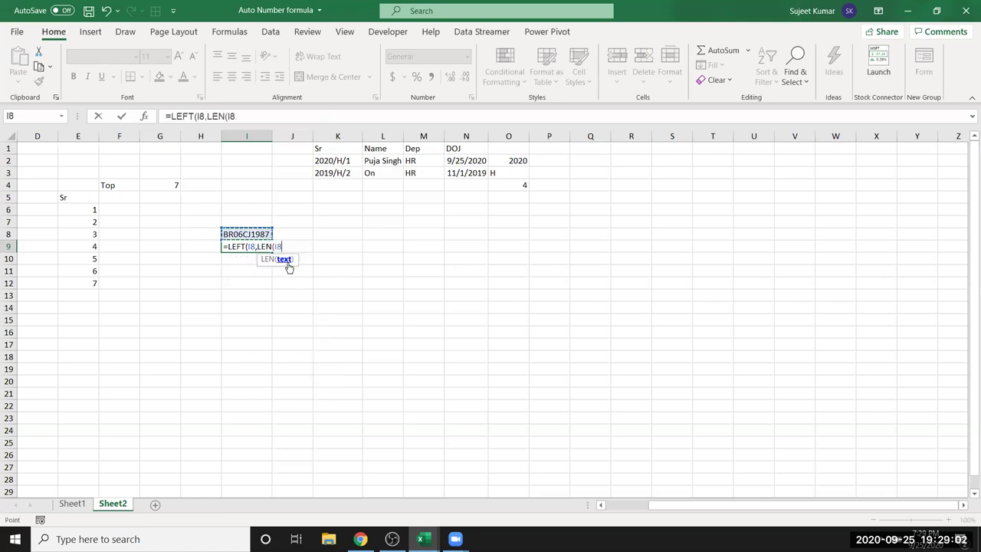
{"action": "type", "text": ")-4"}
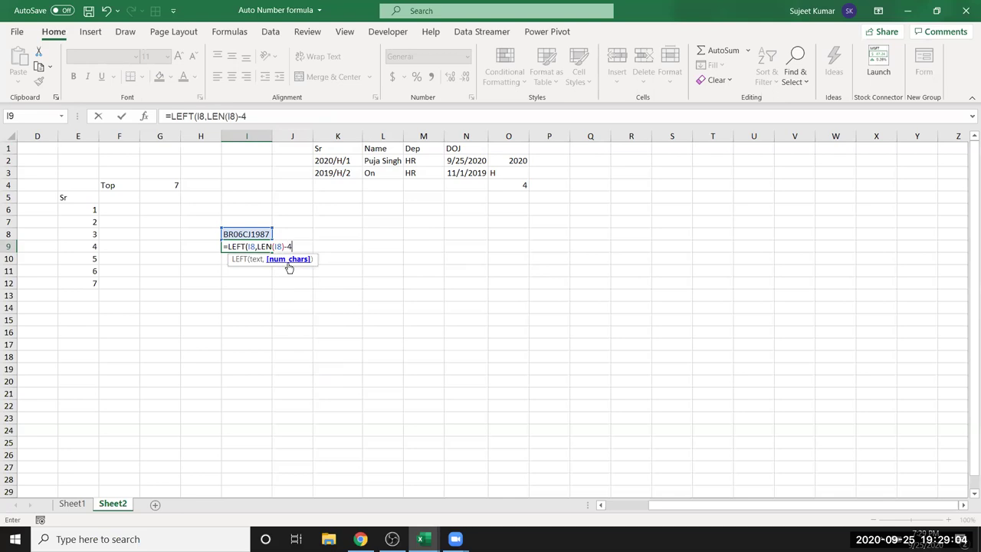
{"action": "key", "text": "Return"}
{"action": "key", "text": "Up"}
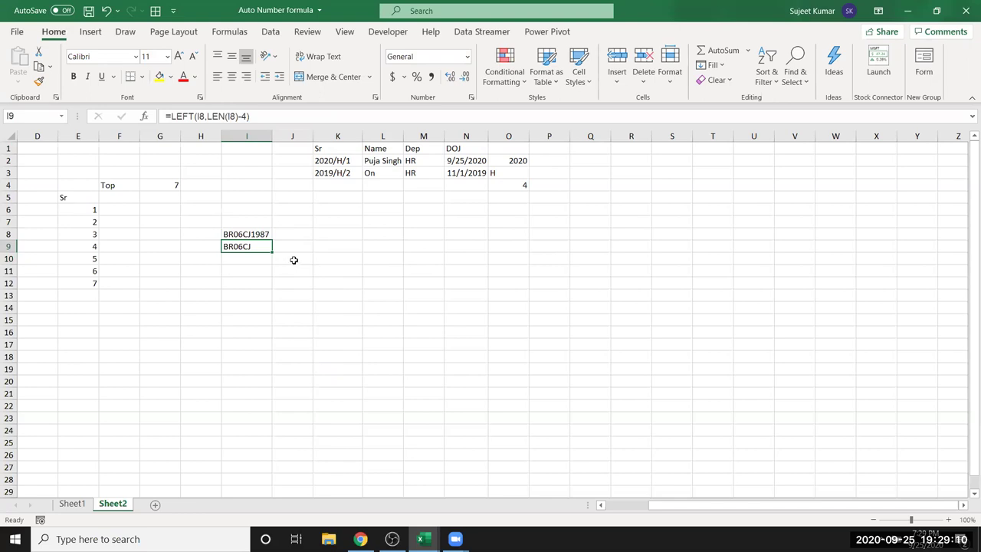
Append &RIGHT(I8,4)+1 to I9's formula so it returns BR06CJ1988, and select I9:I14.
{"action": "double_click", "coordinate": [265, 244]}
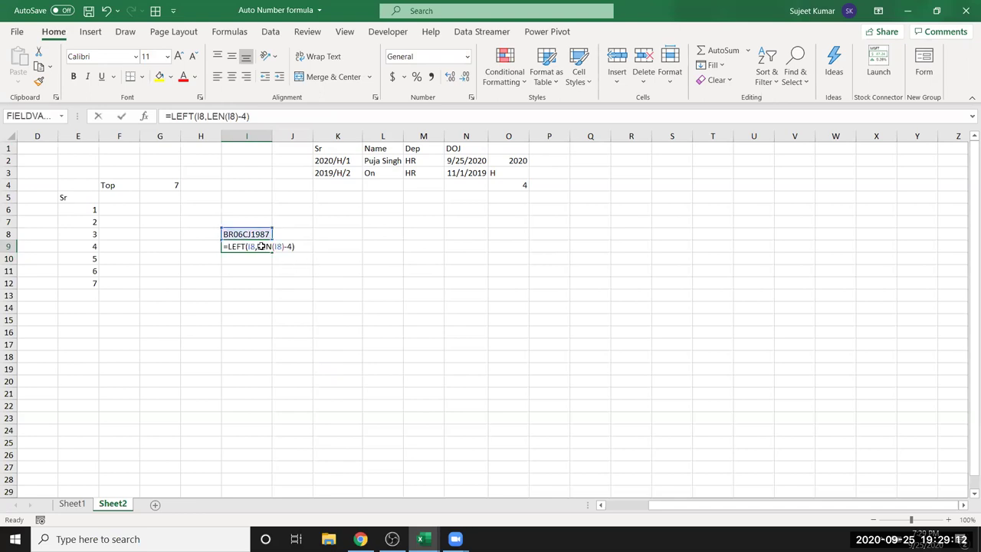
{"action": "left_click", "coordinate": [299, 246]}
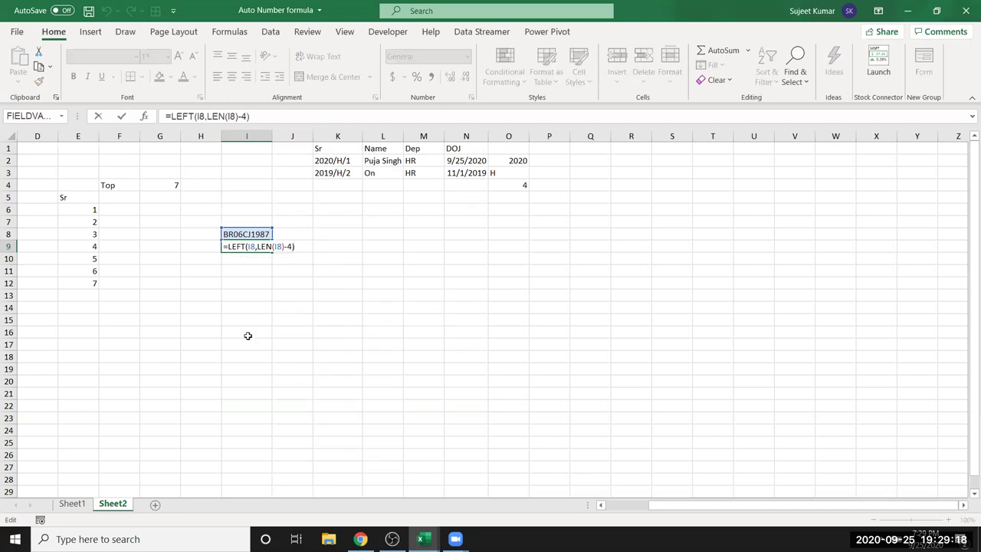
{"action": "type", "text": "&"}
{"action": "type", "text": "r"}
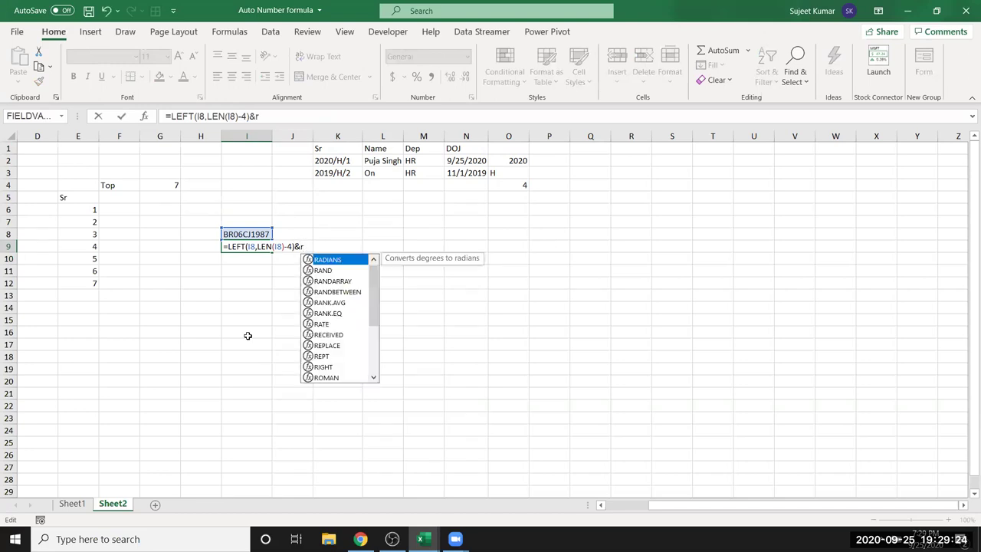
{"action": "type", "text": "i"}
{"action": "key", "text": "Tab"}
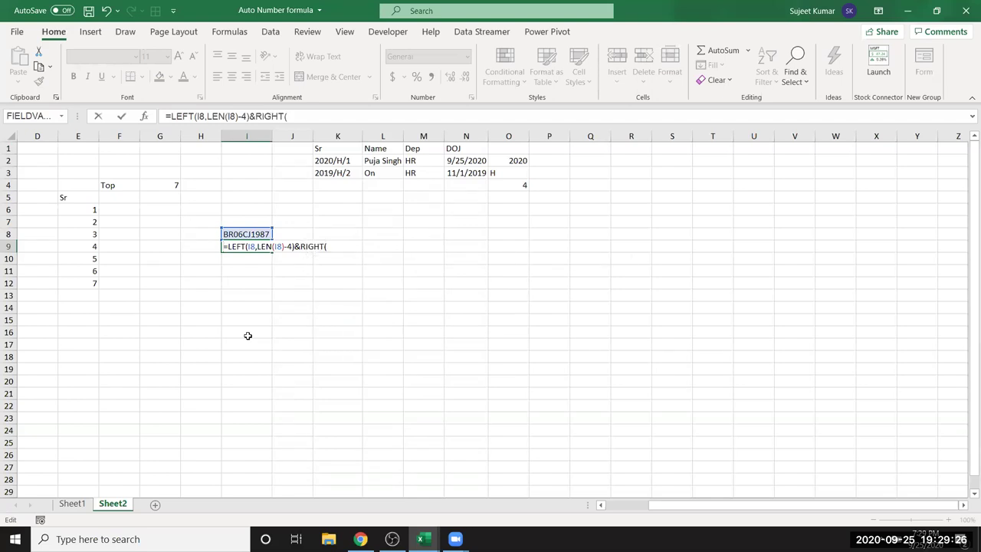
{"action": "left_click", "coordinate": [334, 246]}
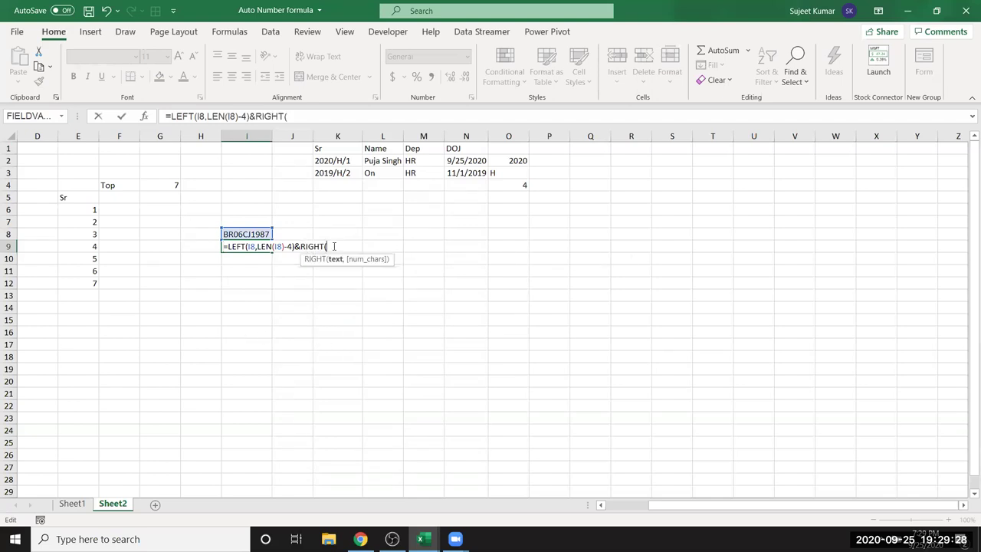
{"action": "left_click", "coordinate": [260, 233]}
{"action": "type", "text": ","}
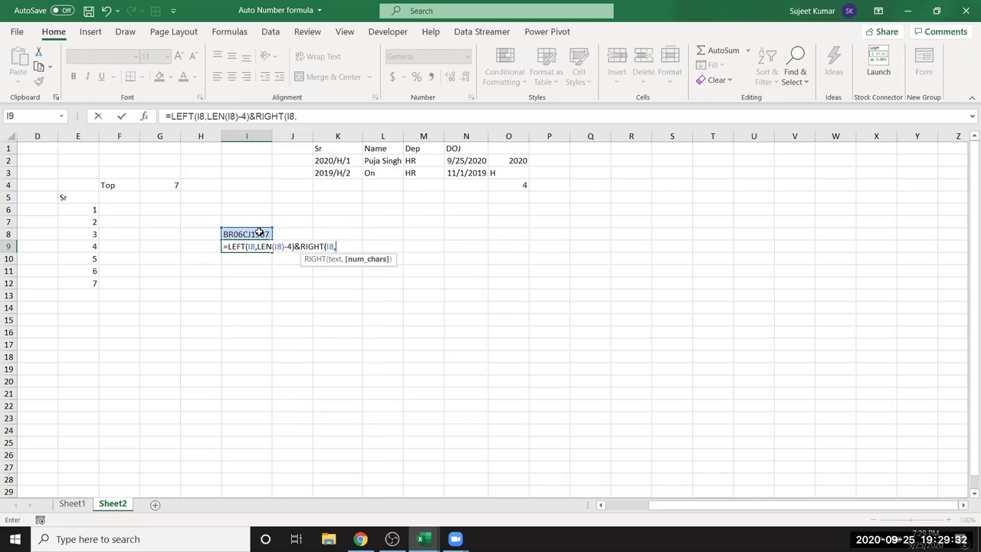
{"action": "type", "text": "4)"}
{"action": "type", "text": "+1"}
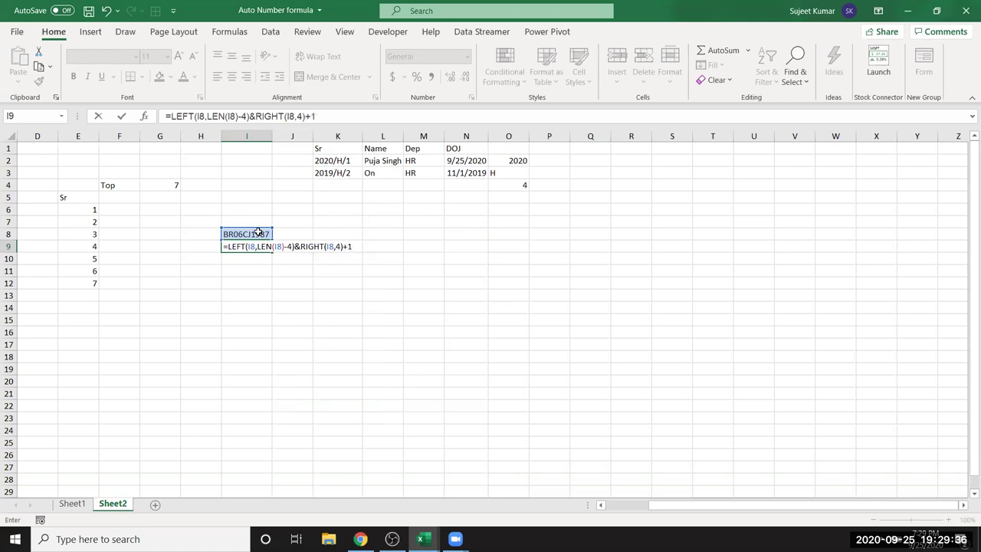
{"action": "key", "text": "Return"}
{"action": "key", "text": "Up"}
{"action": "key", "text": "shift+Down"}
{"action": "key", "text": "shift+Down"}
{"action": "key", "text": "shift+Down"}
{"action": "key", "text": "shift+Down"}
{"action": "key", "text": "shift+Down"}
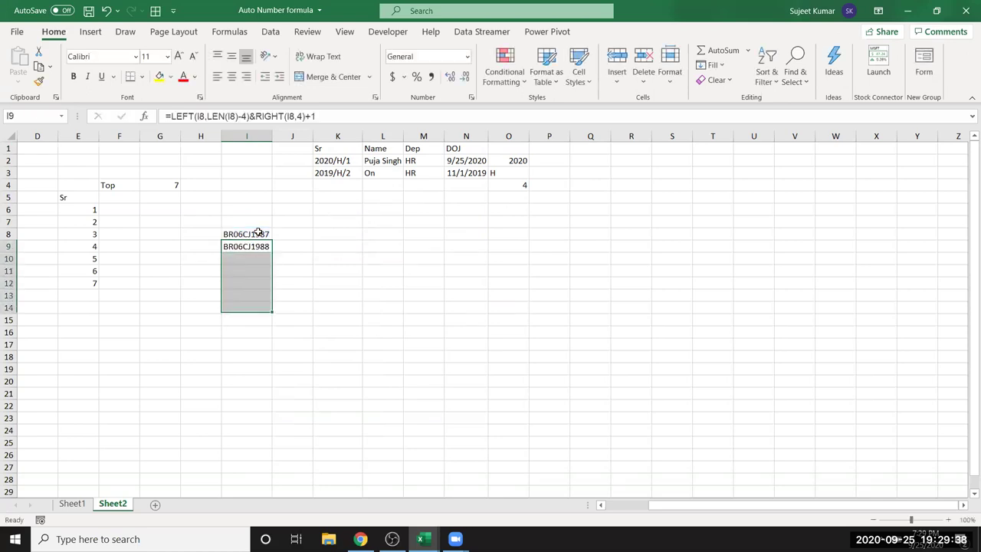
Fill the I9 formula down through I14, listing BR06CJ1988 to BR06CJ1993.
{"action": "key", "text": "ctrl+d"}
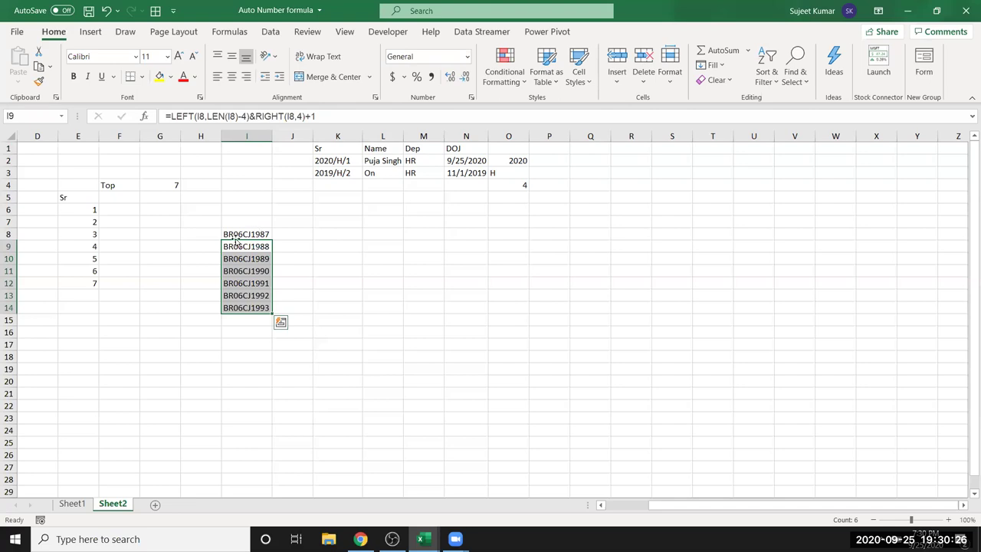
{"action": "left_click", "coordinate": [248, 232]}
{"action": "key", "text": "ctrl+c"}
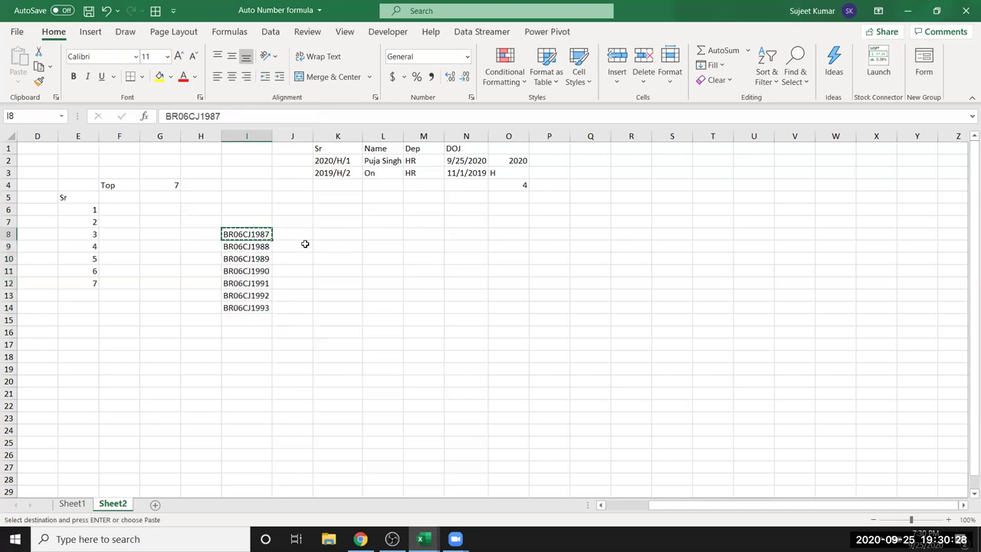
{"action": "left_click", "coordinate": [328, 235]}
{"action": "key", "text": "ctrl+v"}
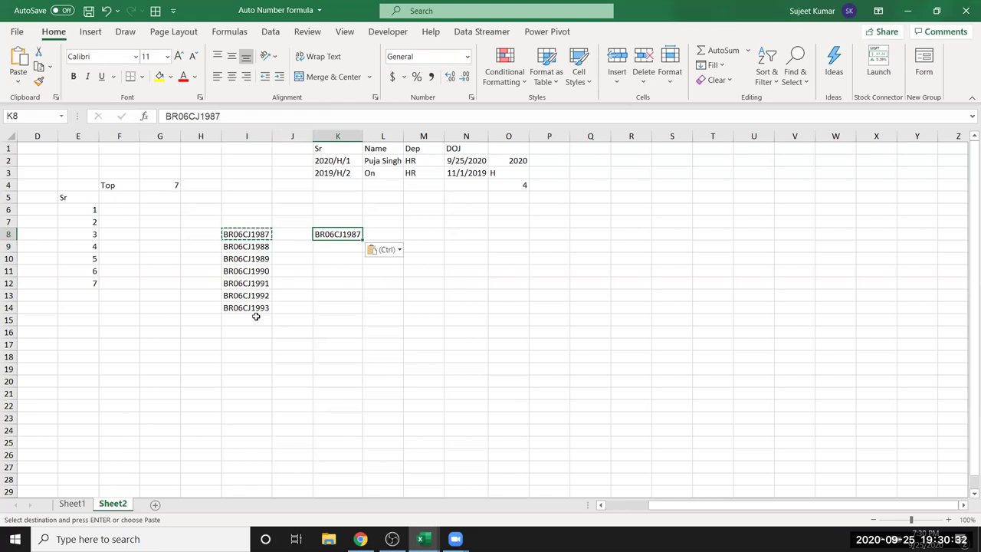
{"action": "key", "text": "Down"}
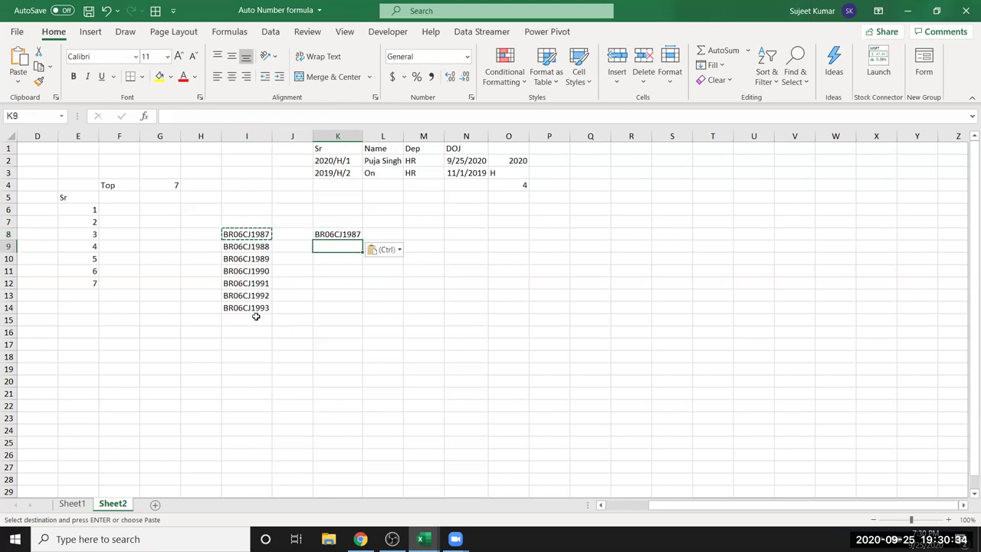
{"action": "key", "text": "Return"}
Edit the code in K9 to read BR07CJ1988.
{"action": "key", "text": "F2"}
{"action": "key", "text": "BackSpace"}
{"action": "type", "text": "8"}
{"action": "key", "text": "Left"}
{"action": "key", "text": "Left"}
{"action": "key", "text": "Left"}
{"action": "key", "text": "Delete"}
{"action": "type", "text": "7"}
{"action": "key", "text": "Return"}
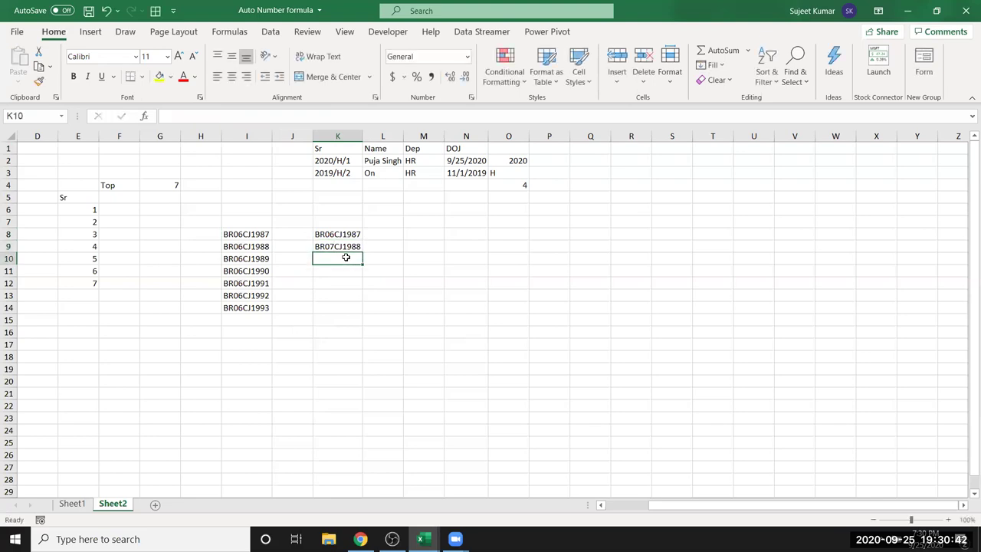
{"action": "key", "text": "Up"}
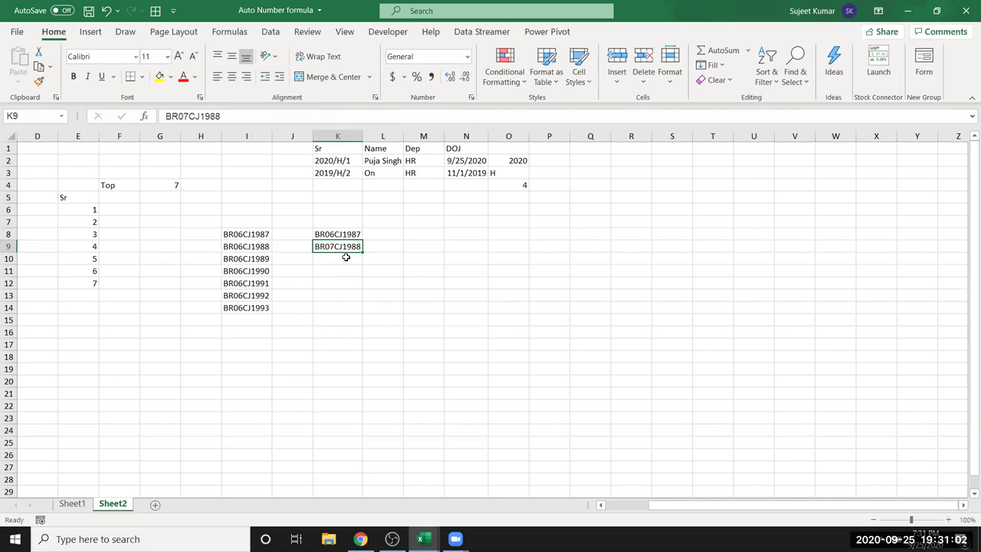
Replace K9 with =LEFT(K8,2) so it returns BR.
{"action": "key", "text": "Delete"}
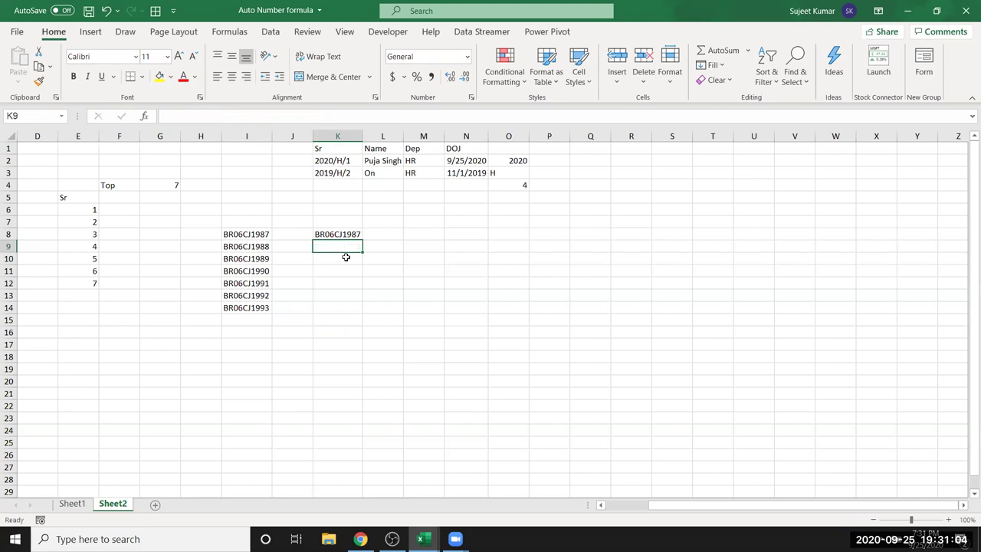
{"action": "type", "text": "="}
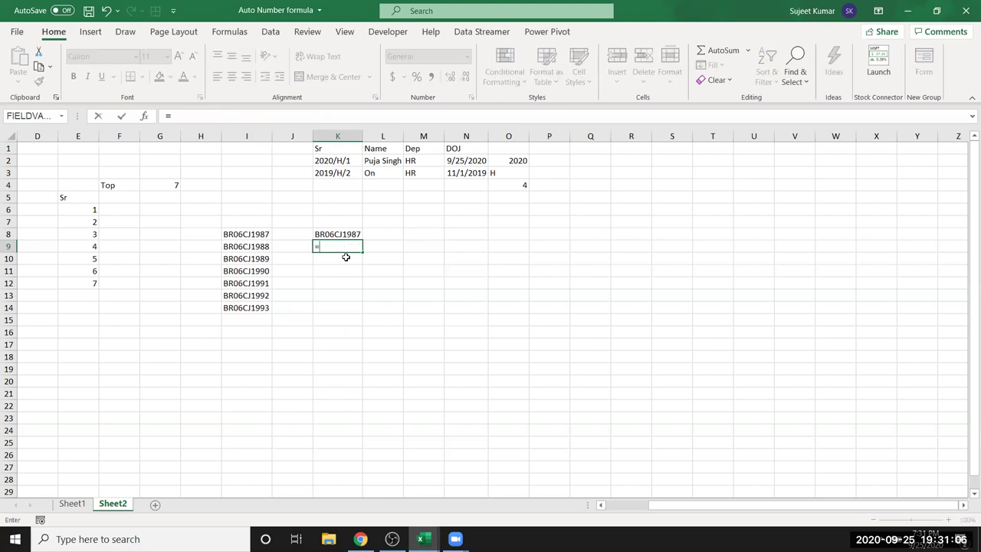
{"action": "type", "text": "le"}
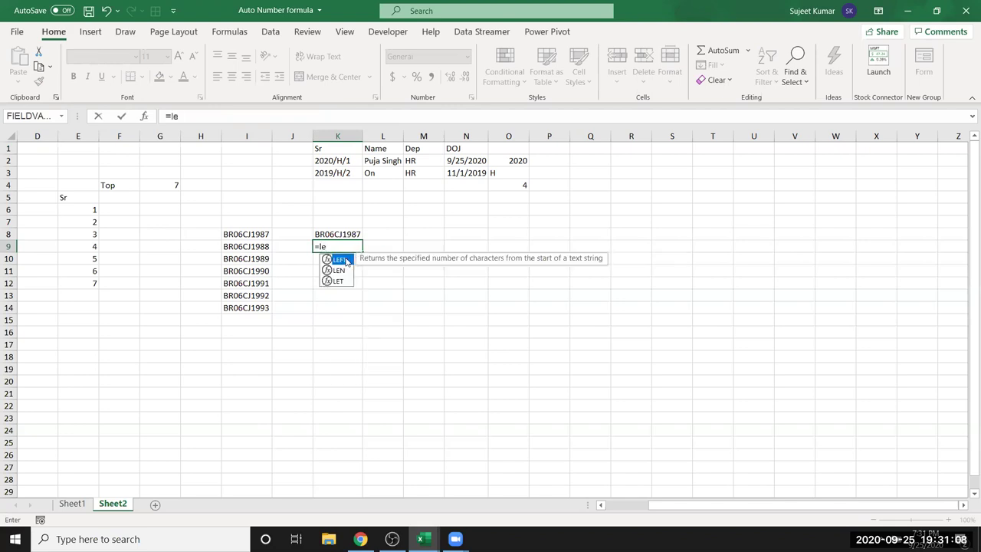
{"action": "double_click", "coordinate": [339, 260]}
{"action": "key", "text": "Up"}
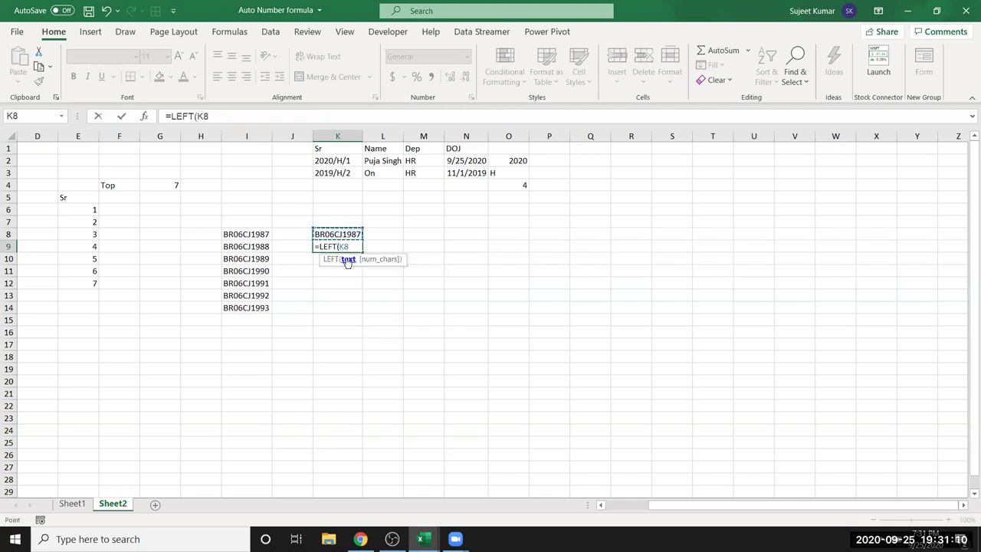
{"action": "type", "text": ",2"}
{"action": "key", "text": "Return"}
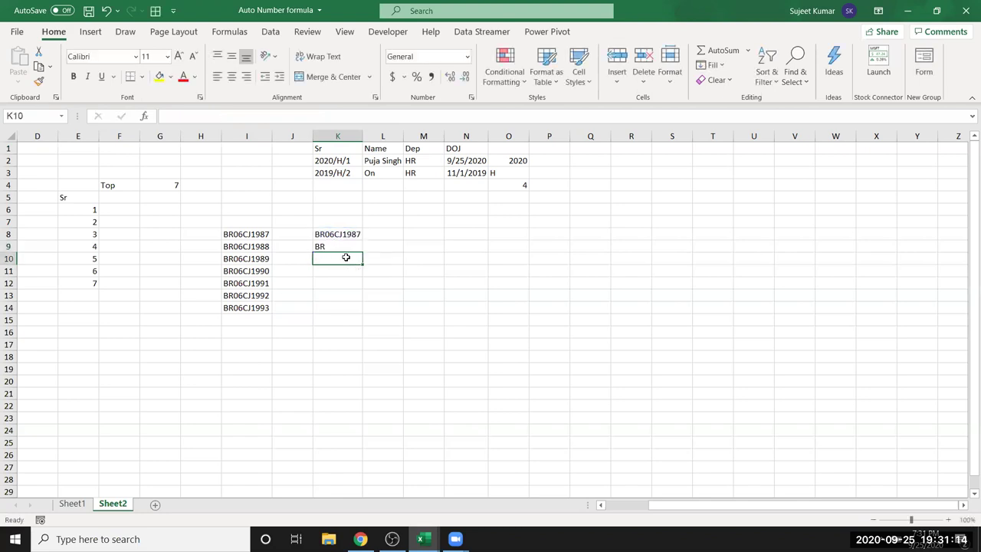
{"action": "key", "text": "Up"}
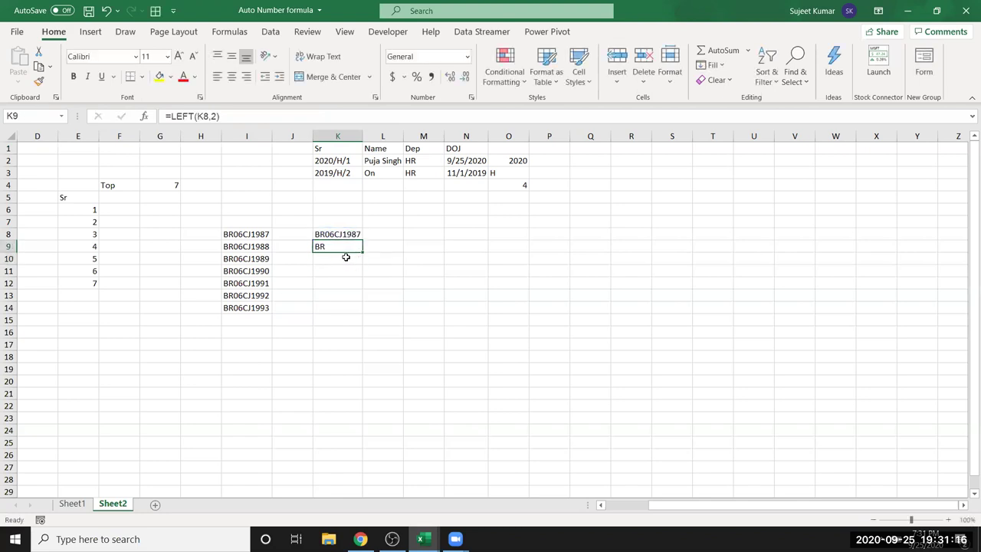
Try =MID(K8,3,2) in K10, then delete it and return to K9.
{"action": "left_click", "coordinate": [338, 257]}
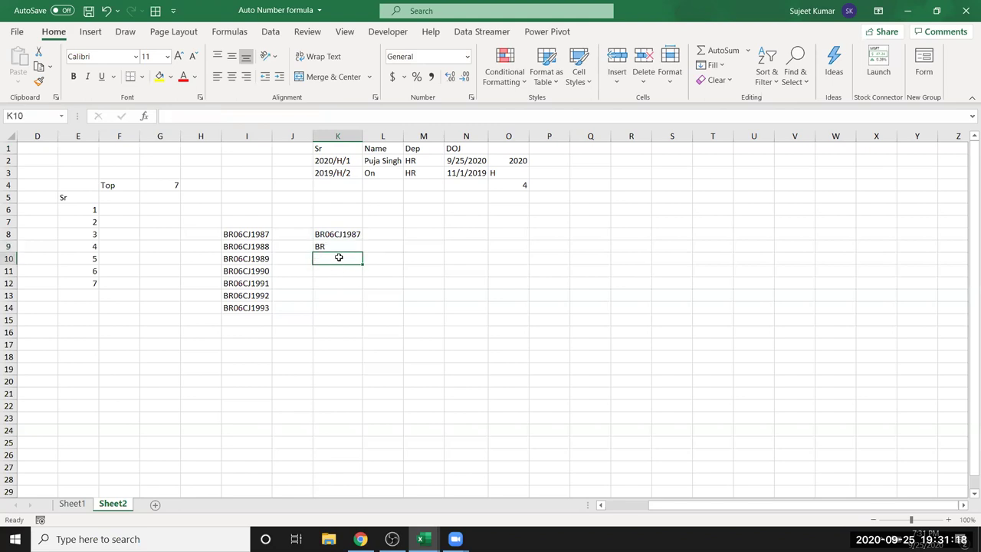
{"action": "type", "text": "=mid"}
{"action": "key", "text": "Tab"}
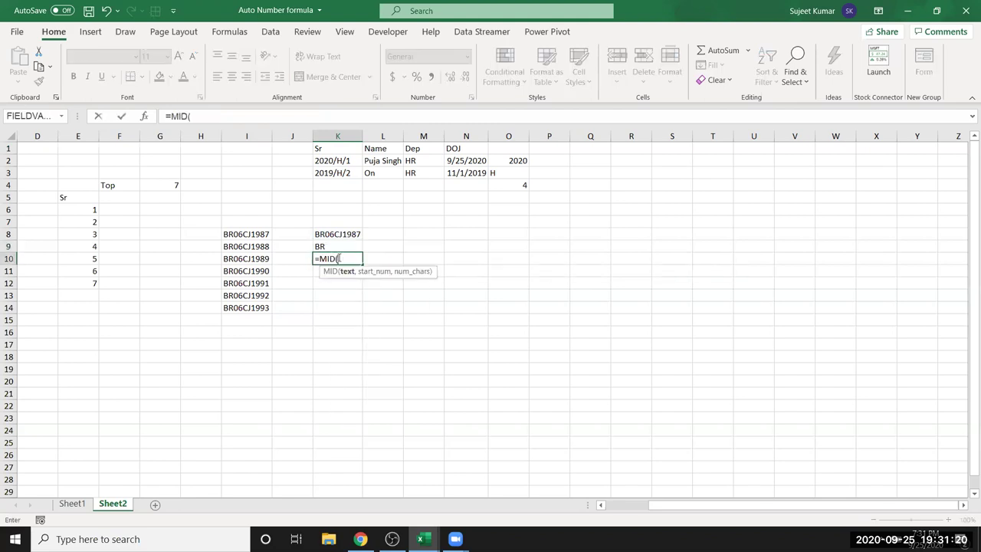
{"action": "left_click", "coordinate": [334, 234]}
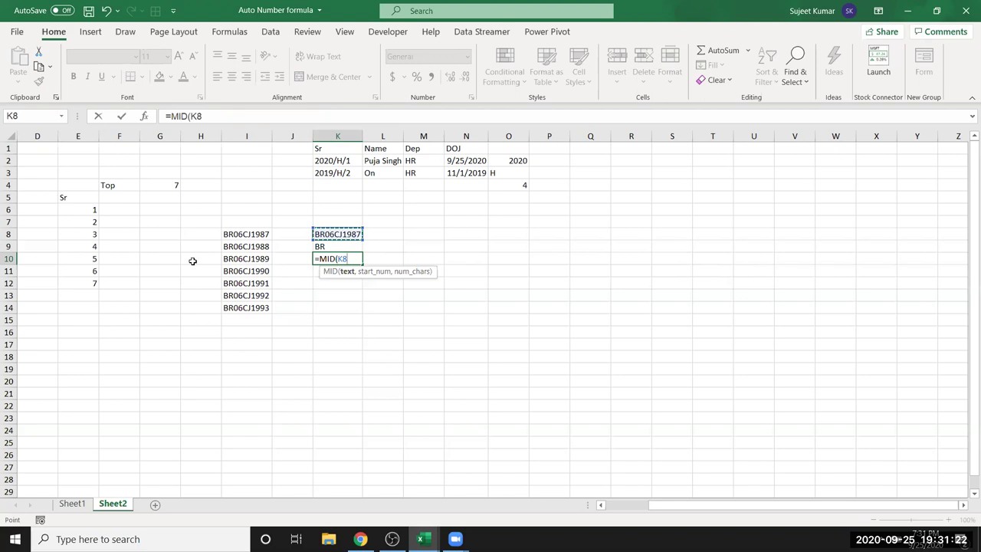
{"action": "type", "text": ",3,2"}
{"action": "key", "text": "Return"}
{"action": "key", "text": "Up"}
{"action": "key", "text": "Delete"}
{"action": "key", "text": "Up"}
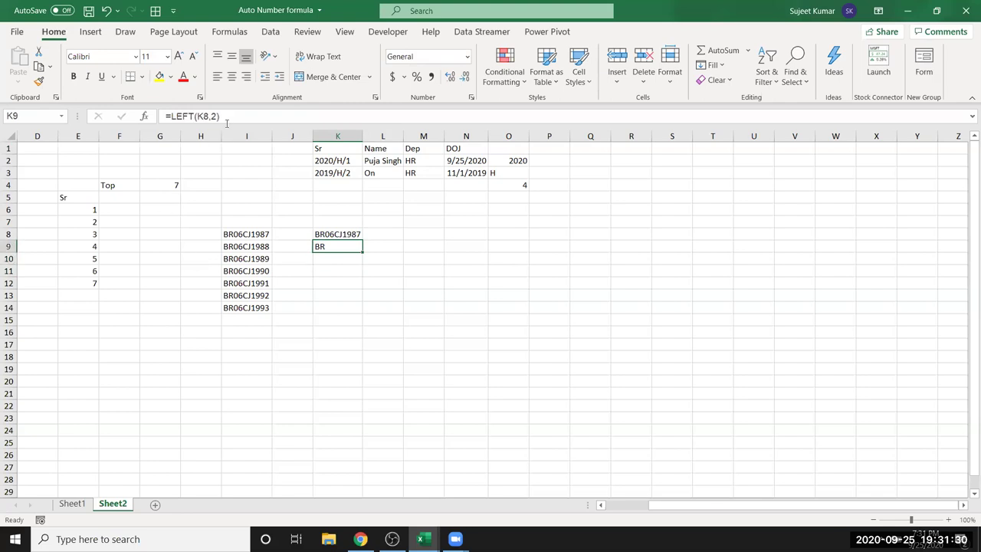
Append &MID(K8,3,2)+1 to K9's LEFT formula.
{"action": "left_click", "coordinate": [227, 121]}
{"action": "type", "text": "&"}
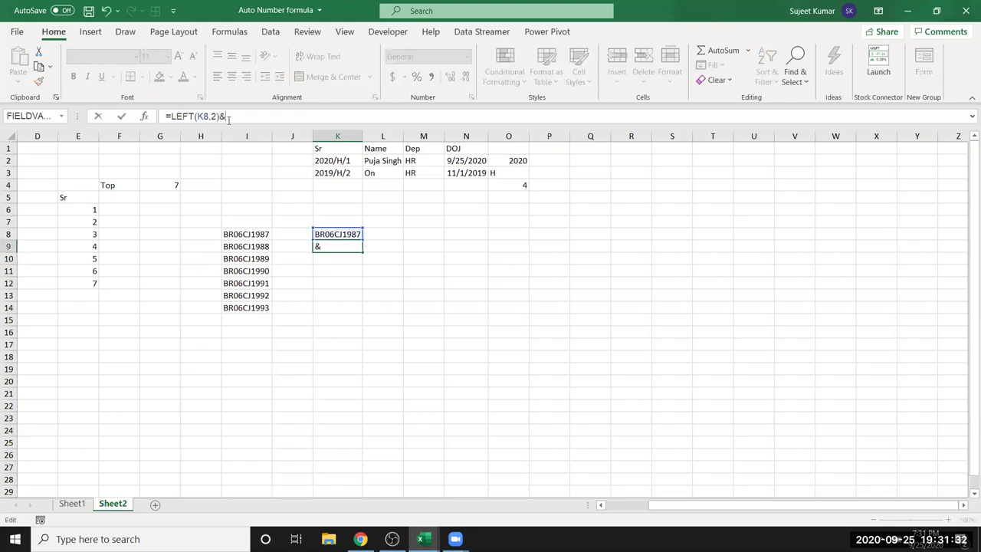
{"action": "type", "text": "mid"}
{"action": "key", "text": "Tab"}
{"action": "left_click", "coordinate": [328, 232]}
{"action": "type", "text": ",3,2"}
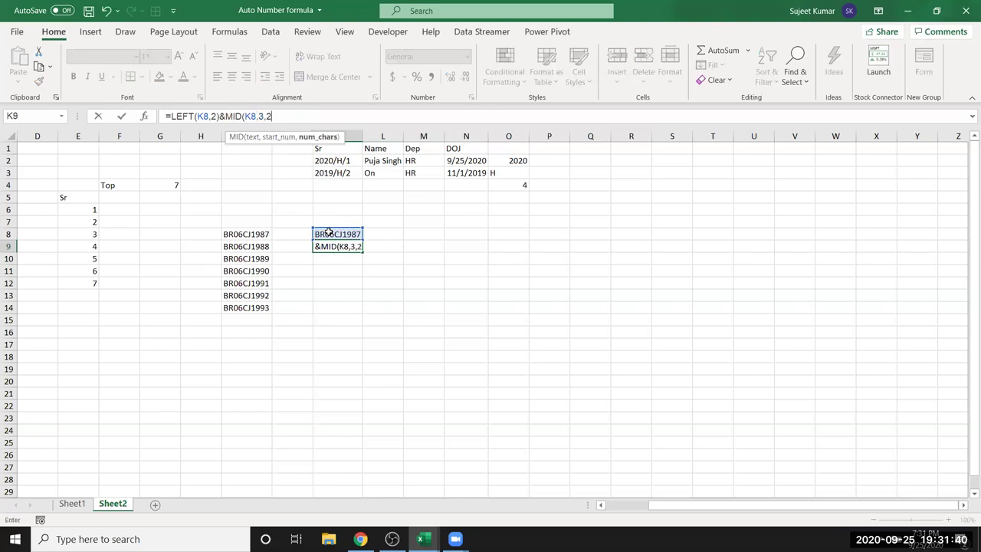
{"action": "type", "text": ")"}
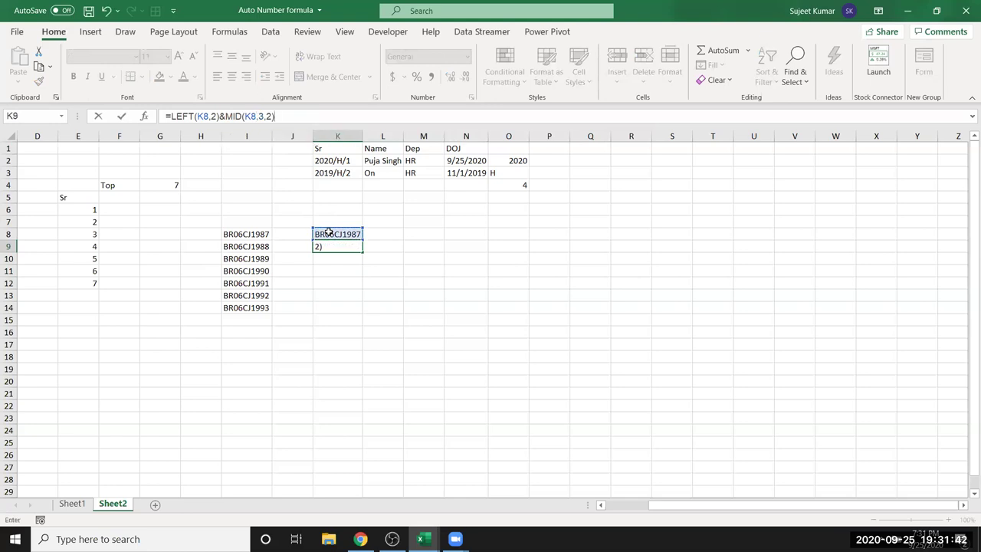
{"action": "type", "text": "&"}
{"action": "key", "text": "BackSpace"}
{"action": "type", "text": "+1"}
Add &MID(K8,5,2)&RIGHT(K8,4)+1, fixing MID's missing K8 argument, so K9 shows BR7CJ1988.
{"action": "type", "text": "&MID("}
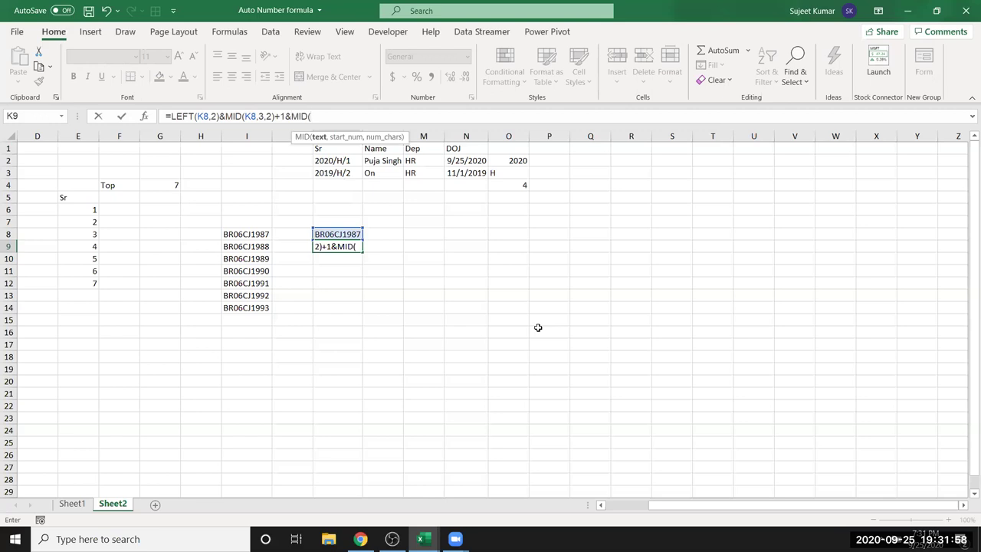
{"action": "type", "text": "5"}
{"action": "type", "text": ",2"}
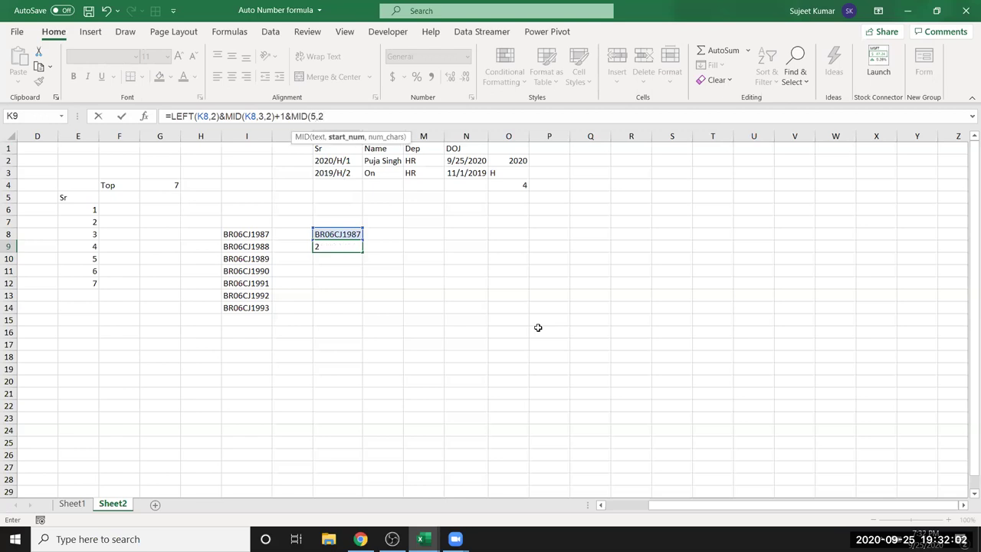
{"action": "type", "text": ")&ri"}
{"action": "key", "text": "Tab"}
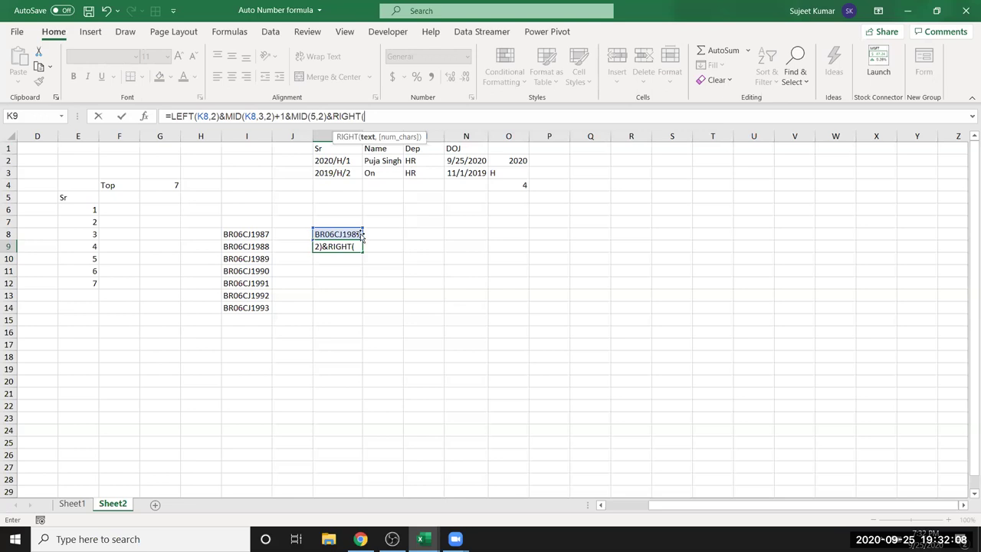
{"action": "left_click", "coordinate": [354, 232]}
{"action": "type", "text": ",4"}
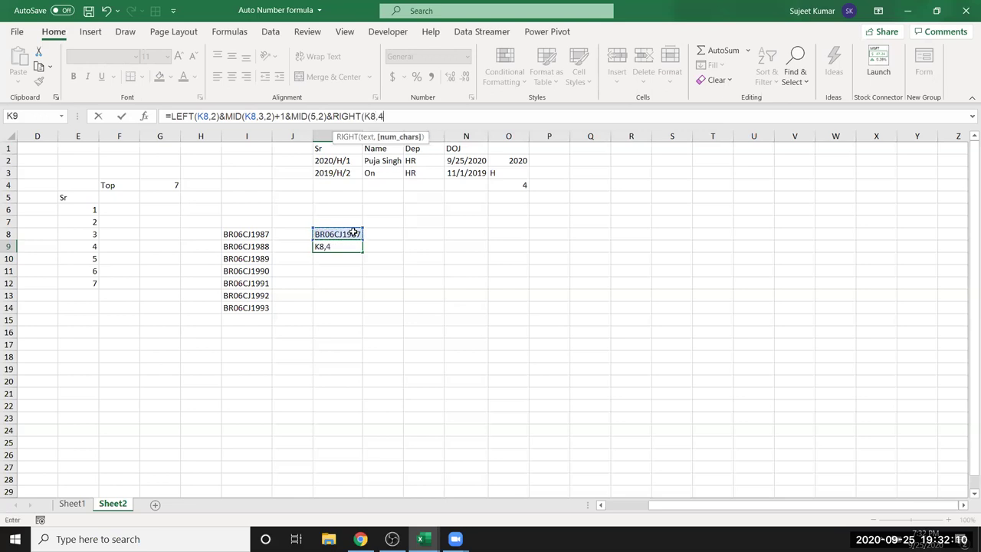
{"action": "type", "text": ")+1"}
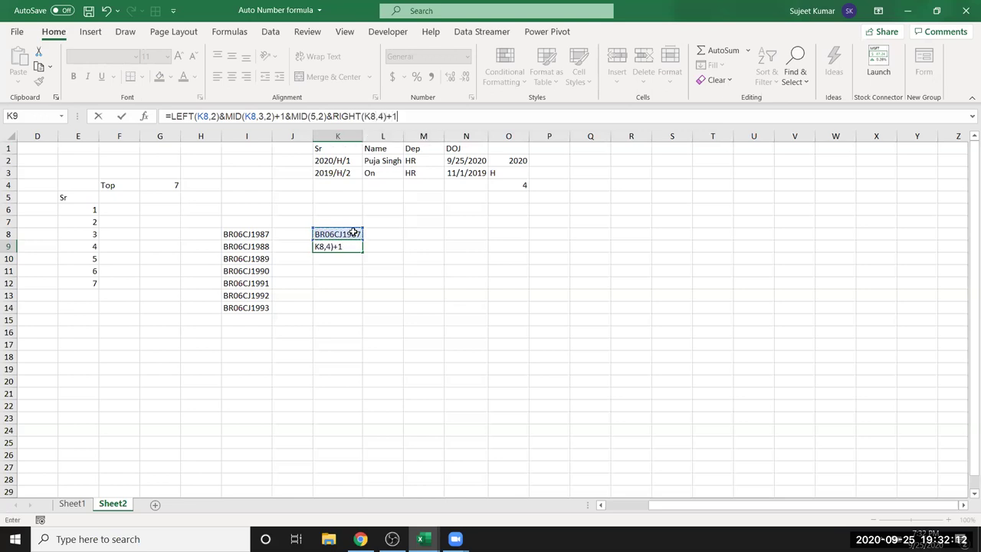
{"action": "key", "text": "Return"}
{"action": "key", "text": "Return"}
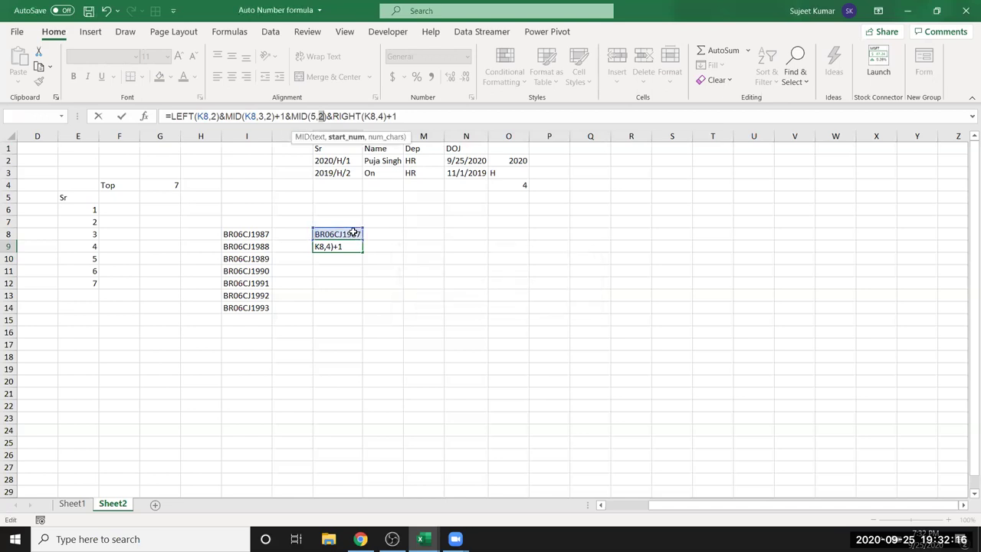
{"action": "key", "text": "Left"}
{"action": "key", "text": "Left"}
{"action": "key", "text": "Left"}
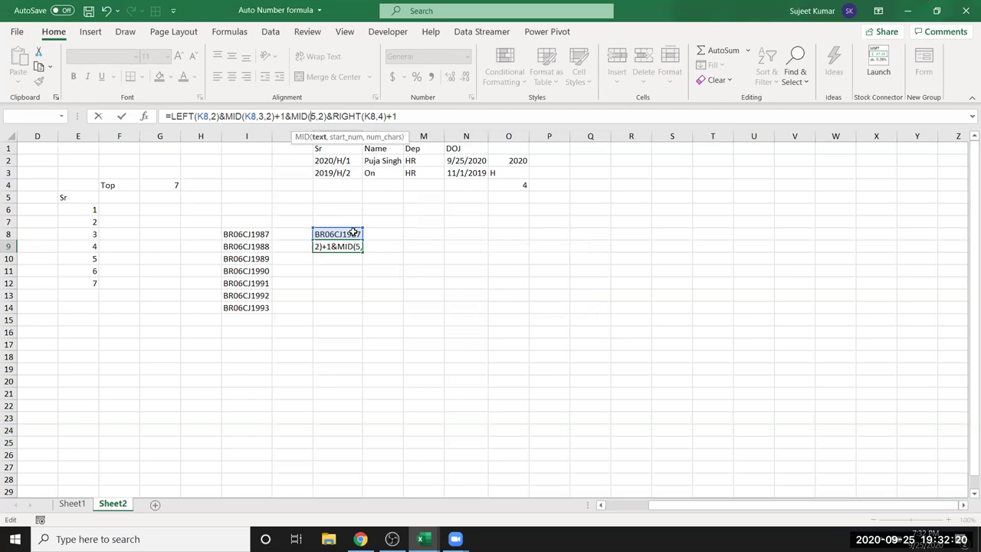
{"action": "left_click", "coordinate": [338, 234]}
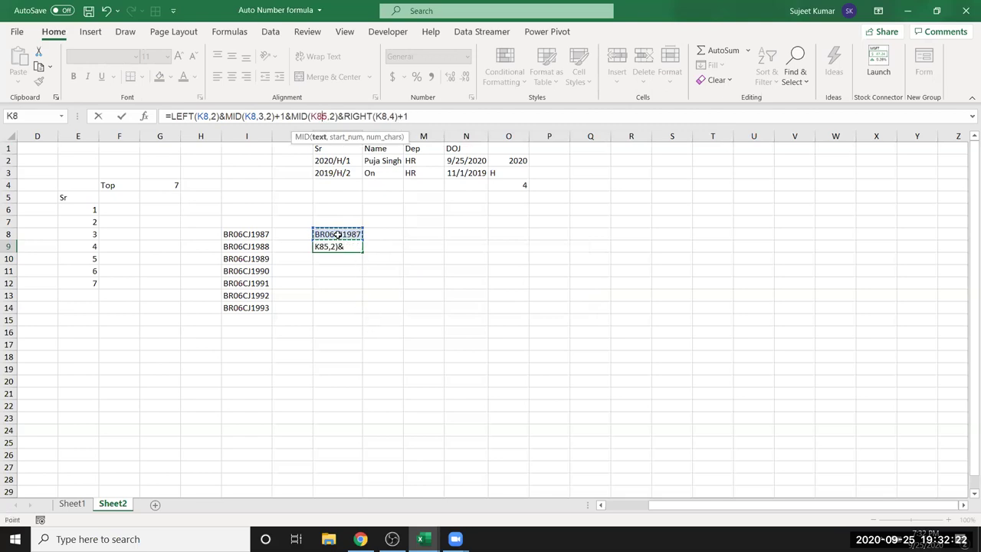
{"action": "type", "text": ","}
{"action": "key", "text": "Return"}
{"action": "key", "text": "Up"}
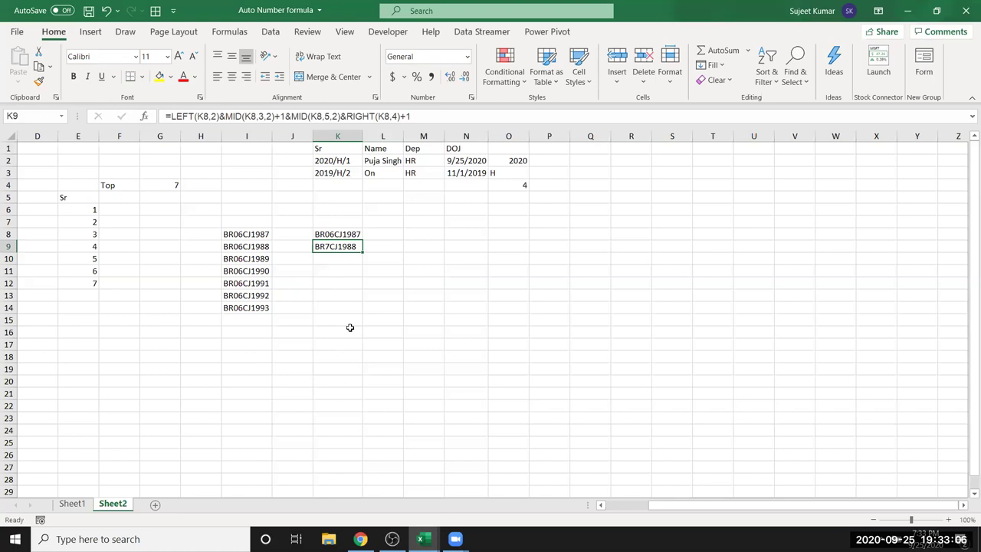
As a side demo, enter '07 as text in N13 and =N13+1 below, which gives 8.
{"action": "left_click", "coordinate": [458, 292]}
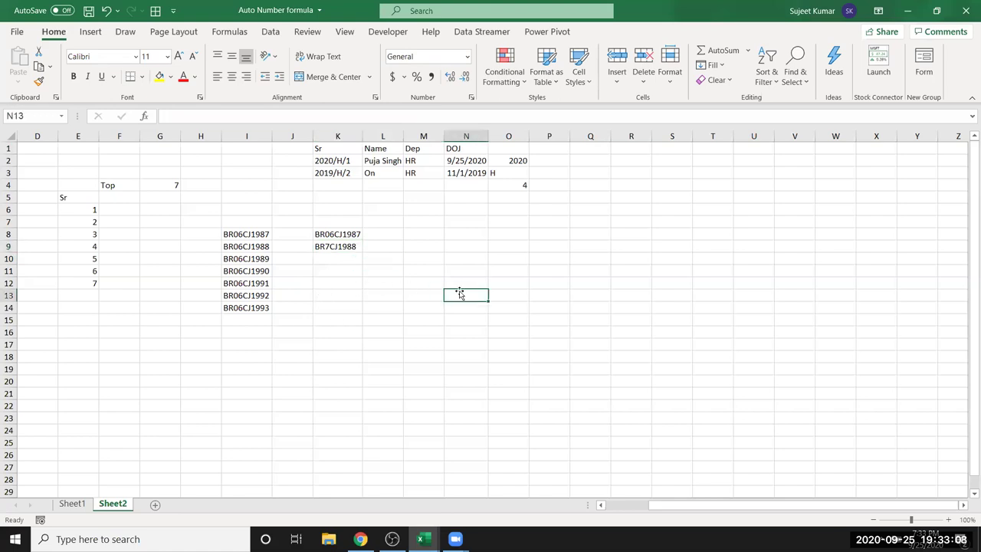
{"action": "type", "text": "'07"}
{"action": "key", "text": "Return"}
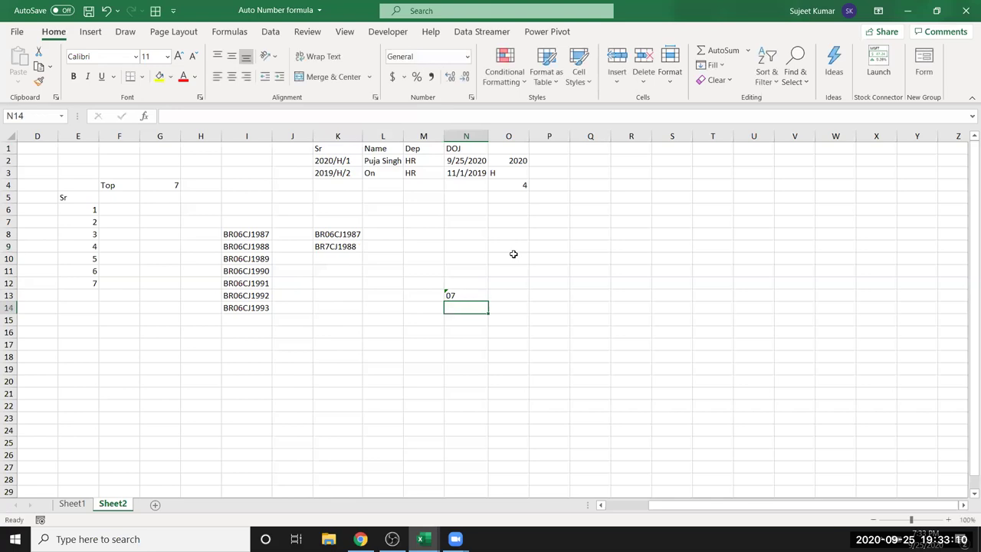
{"action": "type", "text": "=N13+1"}
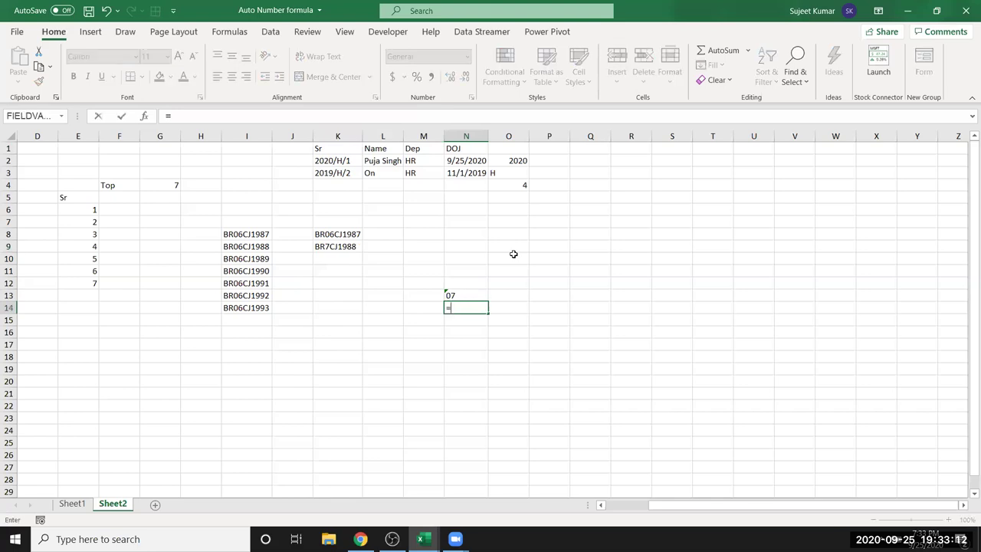
{"action": "key", "text": "Return"}
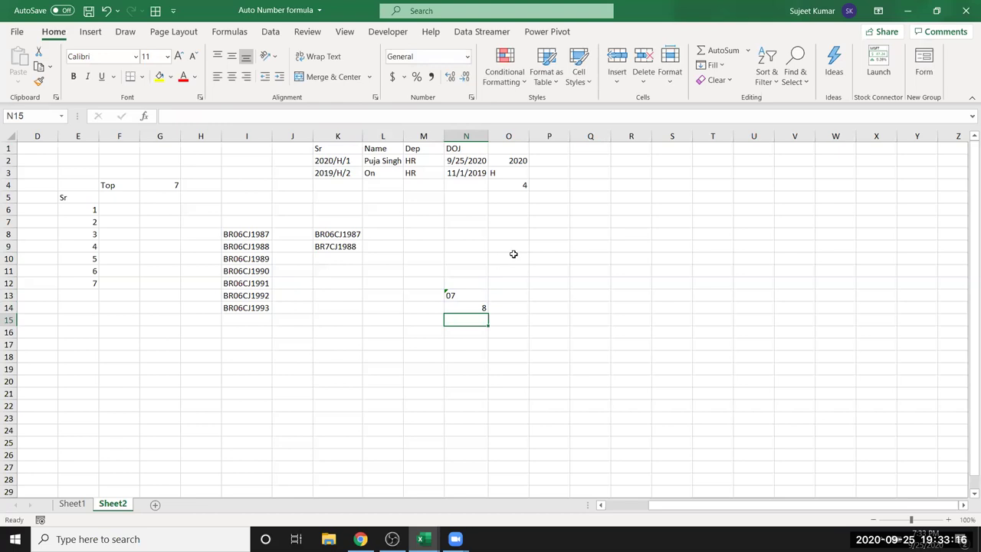
Reopen the K9 code formula, start typing a function, then recommit it unchanged.
{"action": "left_click", "coordinate": [349, 246]}
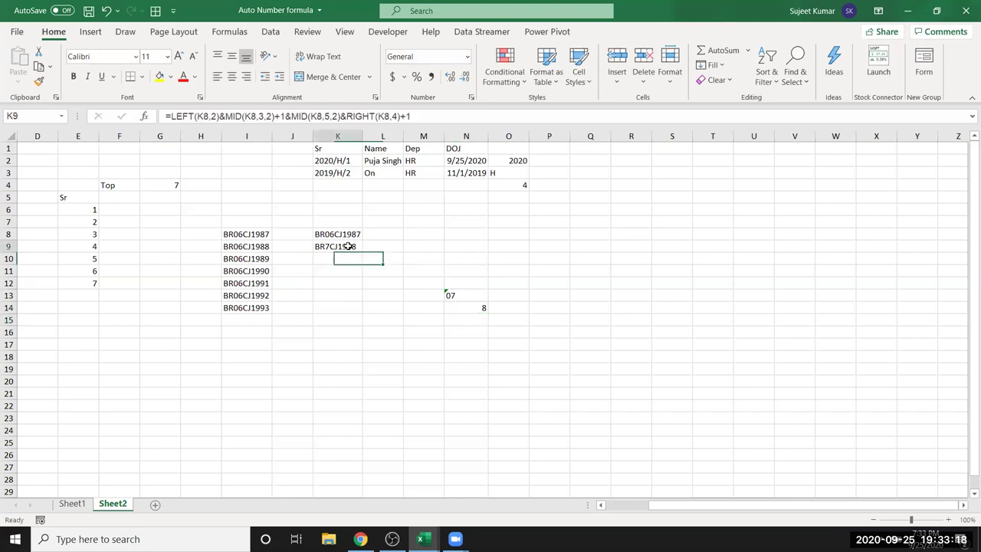
{"action": "double_click", "coordinate": [341, 246]}
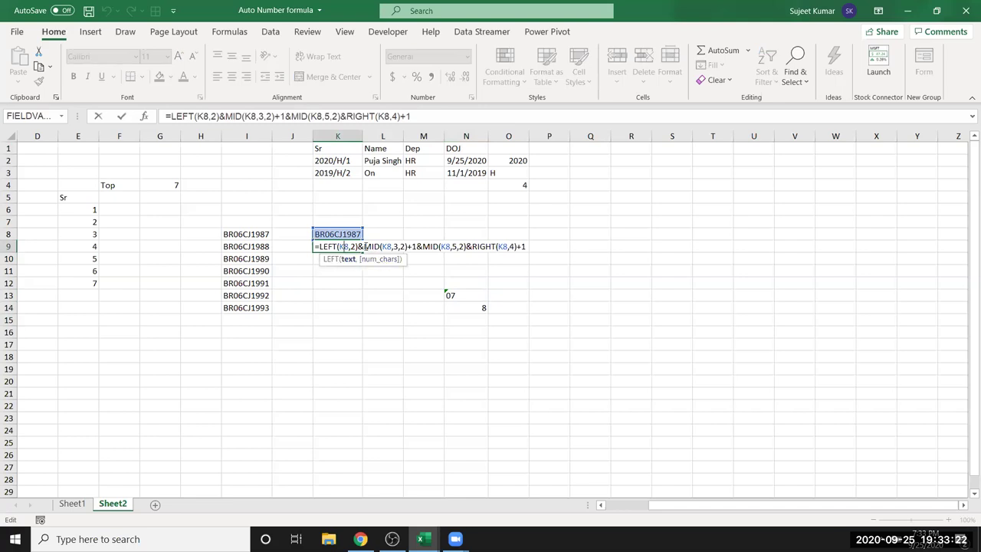
{"action": "left_click", "coordinate": [365, 246]}
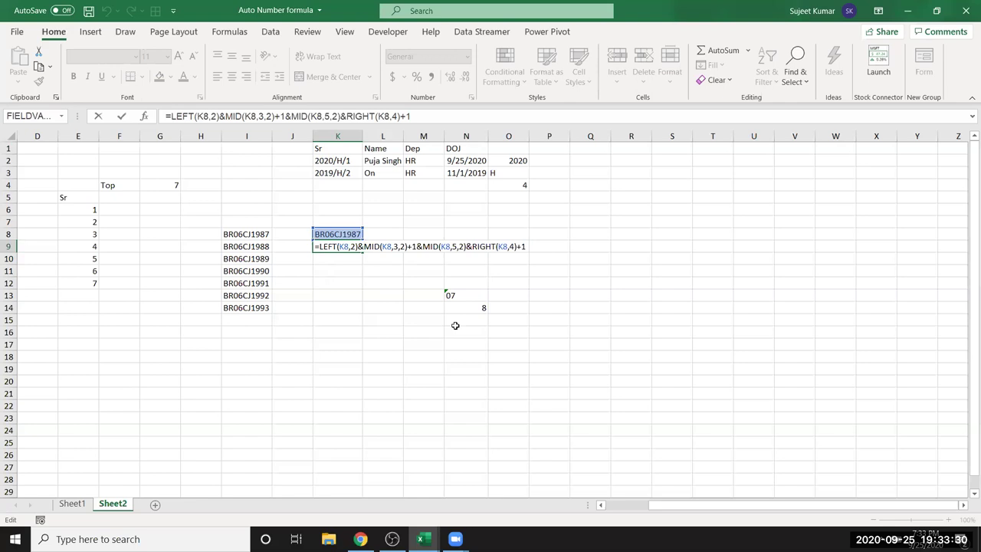
{"action": "type", "text": "te"}
{"action": "key", "text": "BackSpace"}
{"action": "key", "text": "BackSpace"}
{"action": "key", "text": "ctrl+Return"}
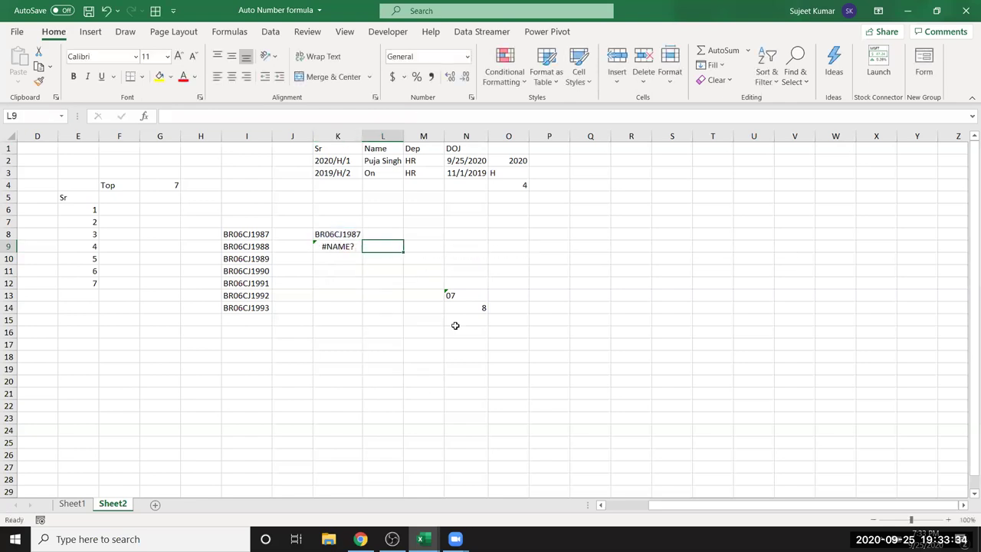
Wrap K9's MID(K8,3,2)+1 in TEXT(...,"00") so K9 shows BR07CJ1988.
{"action": "key", "text": "F2"}
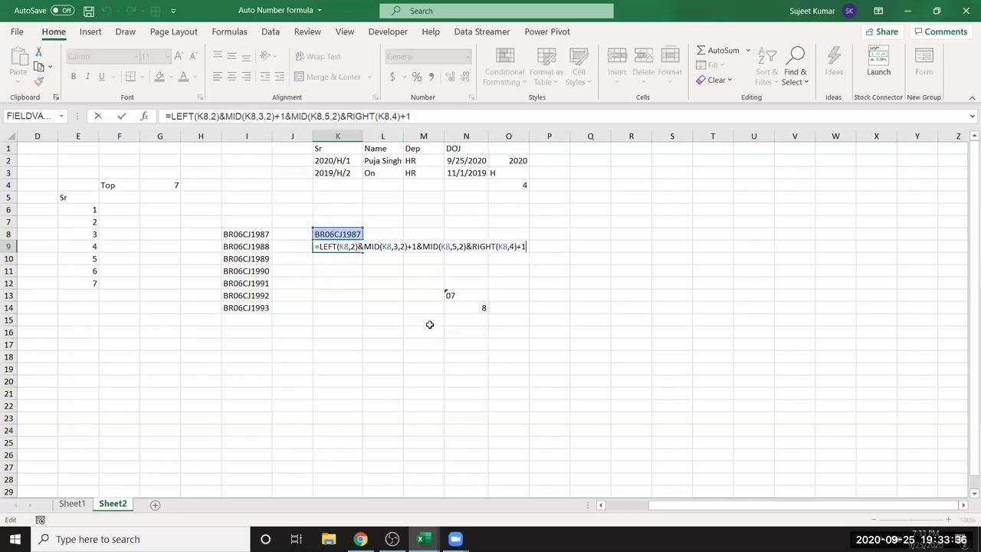
{"action": "key", "text": "Left"}
{"action": "key", "text": "Left"}
{"action": "key", "text": "Left"}
{"action": "key", "text": "Left"}
{"action": "key", "text": "Left"}
{"action": "key", "text": "Left"}
{"action": "key", "text": "Left"}
{"action": "key", "text": "Left"}
{"action": "key", "text": "Left"}
{"action": "key", "text": "Left"}
{"action": "key", "text": "Left"}
{"action": "key", "text": "Left"}
{"action": "key", "text": "Left"}
{"action": "type", "text": "TE"}
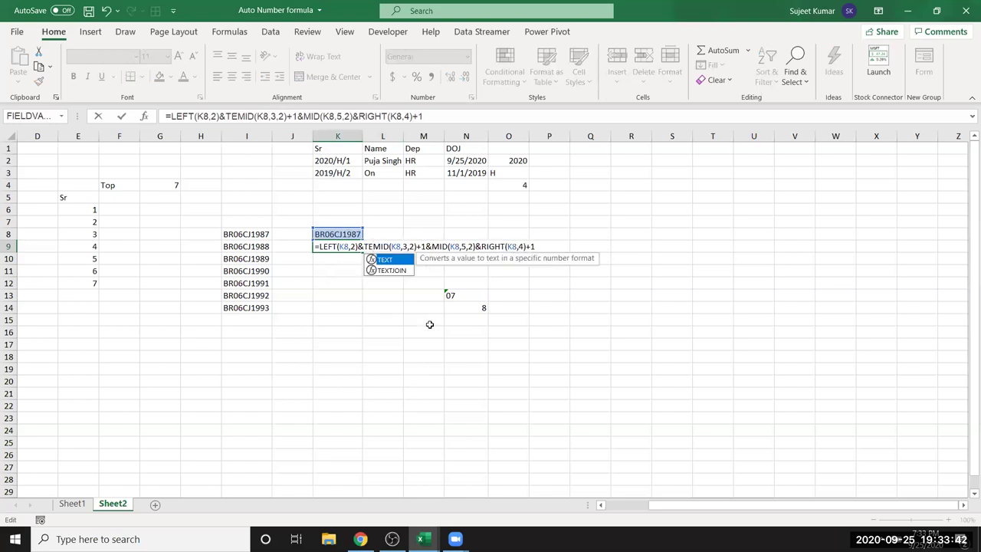
{"action": "key", "text": "Tab"}
{"action": "key", "text": "Right"}
{"action": "key", "text": "Right"}
{"action": "key", "text": "Right"}
{"action": "key", "text": "Right"}
{"action": "key", "text": "Right"}
{"action": "key", "text": "Right"}
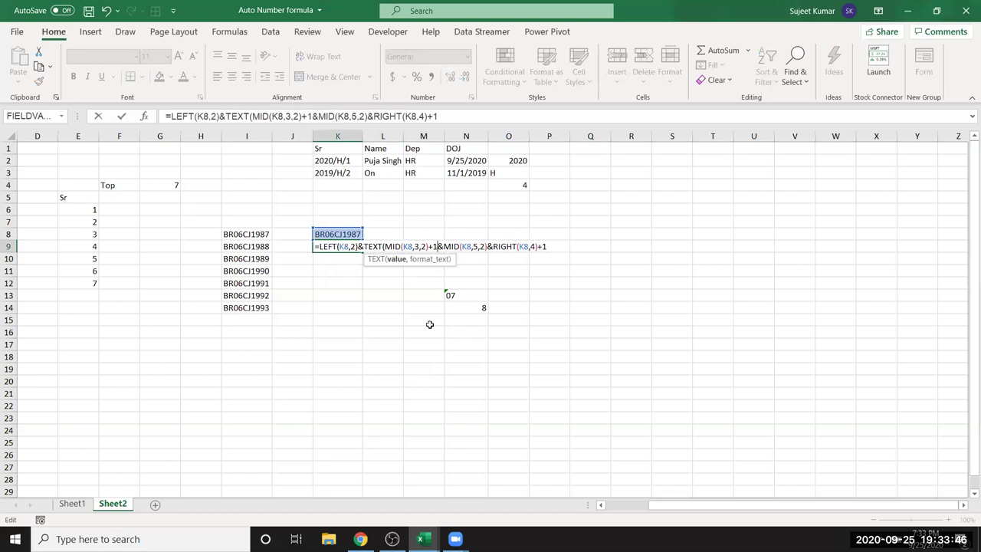
{"action": "type", "text": ",0"}
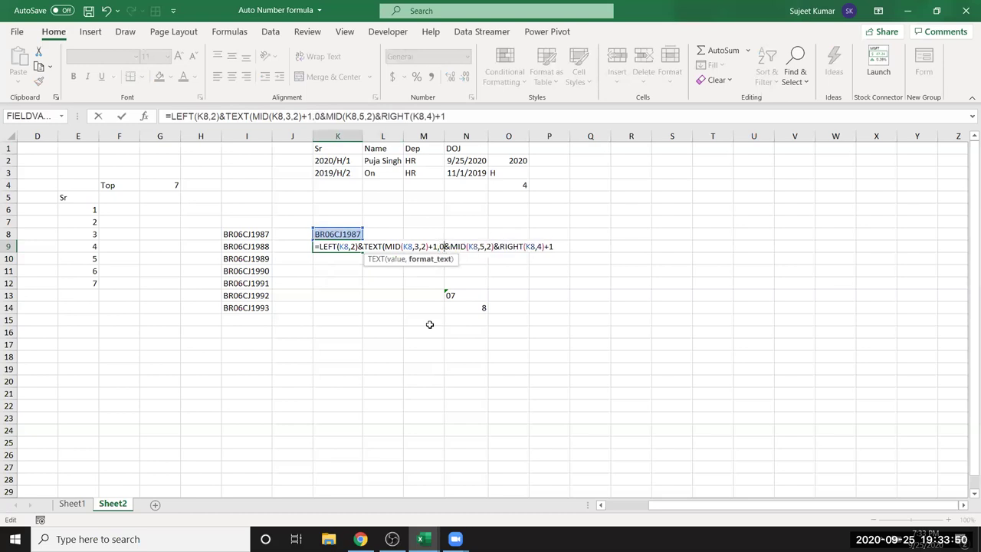
{"action": "key", "text": "BackSpace"}
{"action": "type", "text": "\"00\")"}
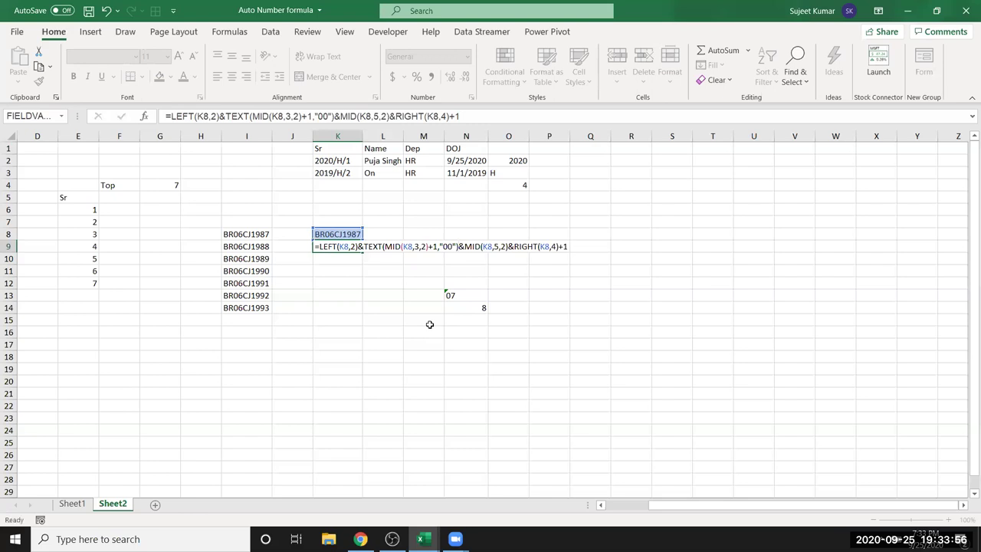
{"action": "key", "text": "ctrl+Return"}
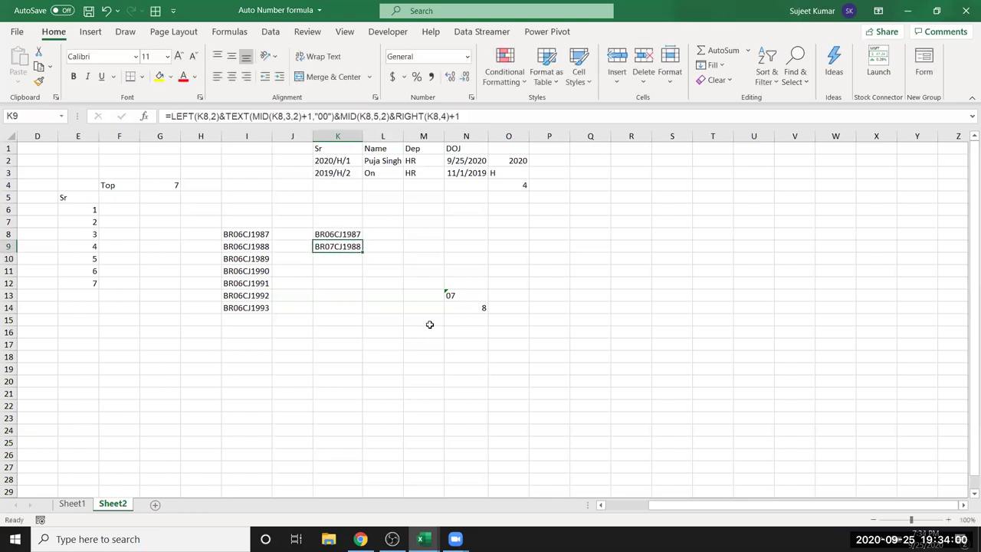
Fill the code formula down to K14 (BR08CJ1989–BR12CJ1993) and add a blank sheet.
{"action": "key", "text": "shift+Down"}
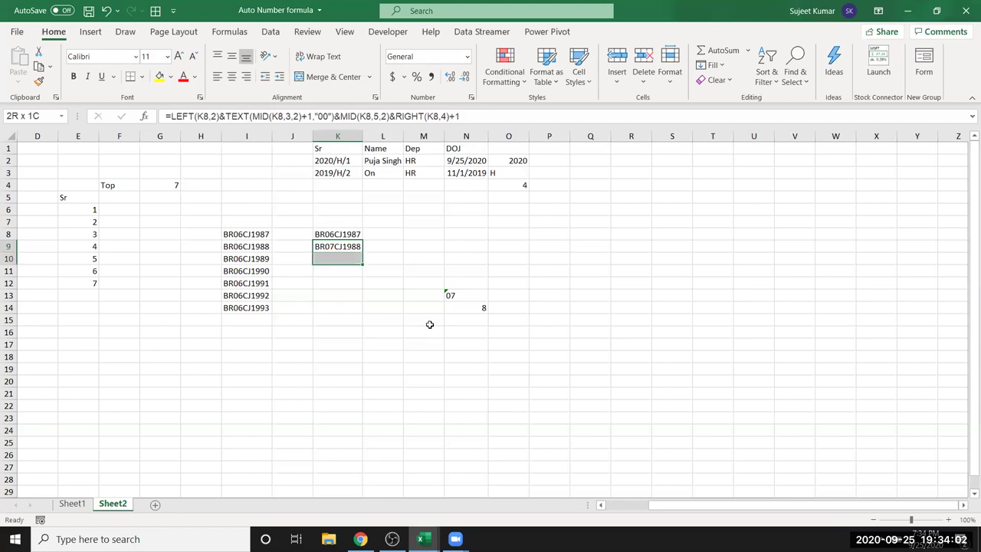
{"action": "key", "text": "shift+Down"}
{"action": "key", "text": "shift+Down"}
{"action": "key", "text": "shift+Down"}
{"action": "key", "text": "shift+Down"}
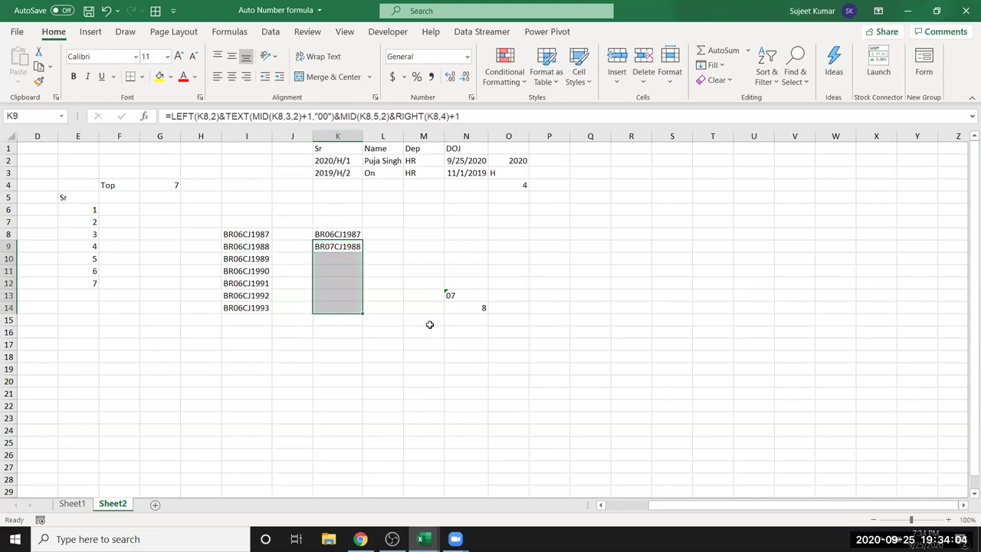
{"action": "key", "text": "ctrl+d"}
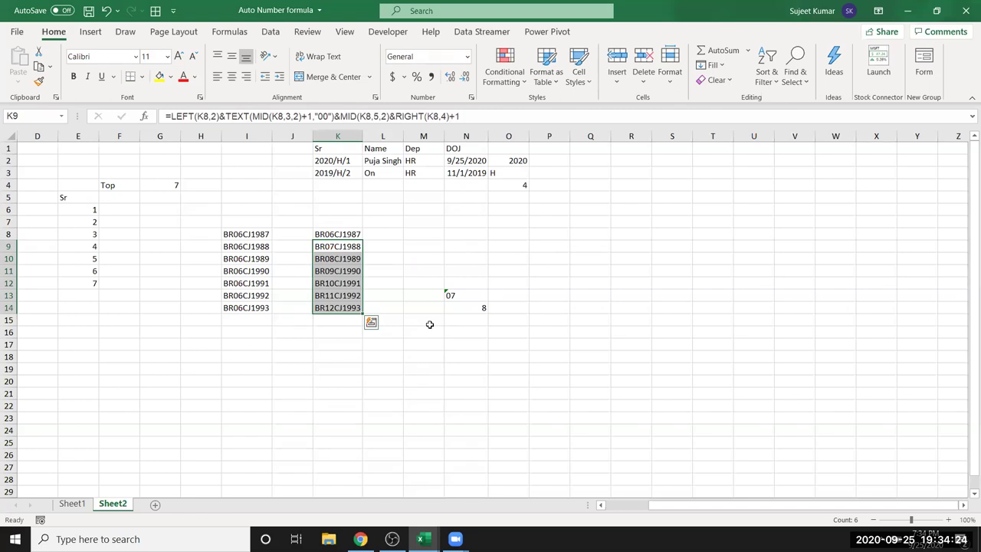
{"action": "left_click", "coordinate": [155, 504]}
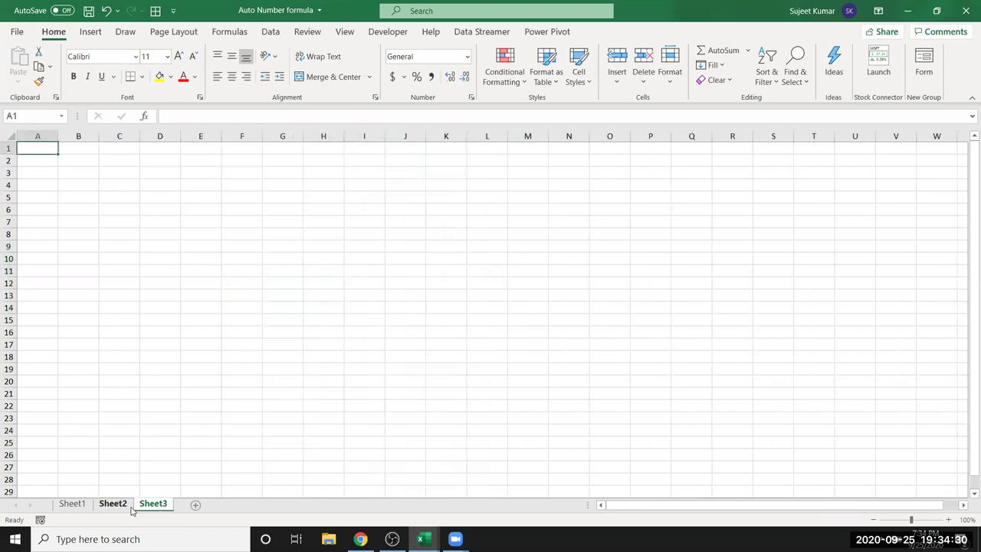
Try typing sample code text such as AA2001 in A1, then cancel the entry.
{"action": "type", "text": "aa"}
{"action": "key", "text": "BackSpace"}
{"action": "key", "text": "BackSpace"}
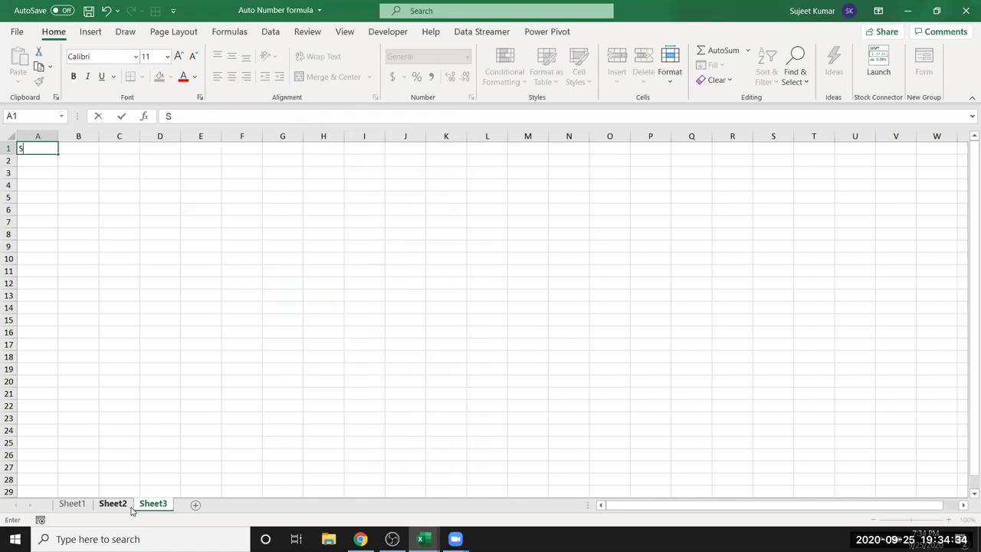
{"action": "type", "text": "AA"}
{"action": "type", "text": "2001"}
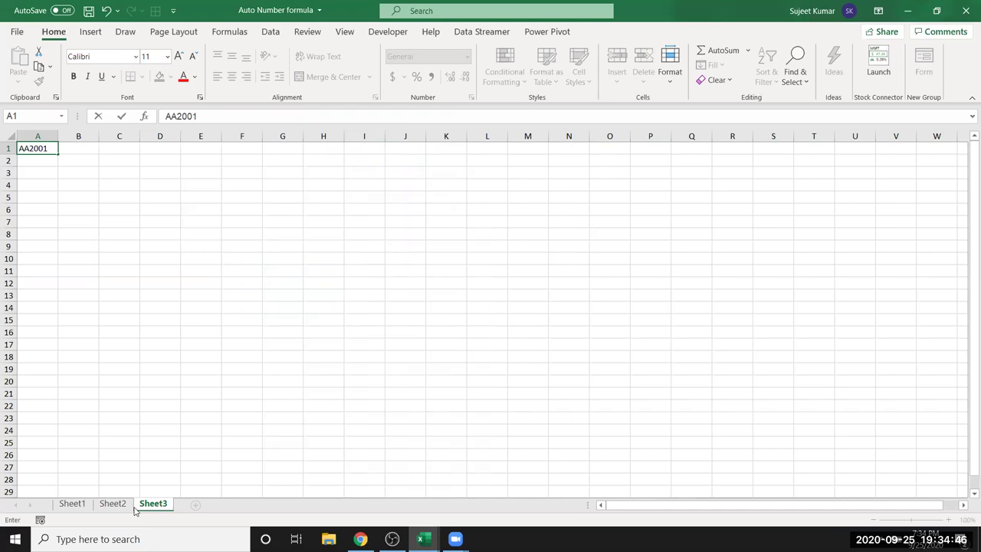
{"action": "type", "text": "CJ"}
{"action": "key", "text": "Escape"}
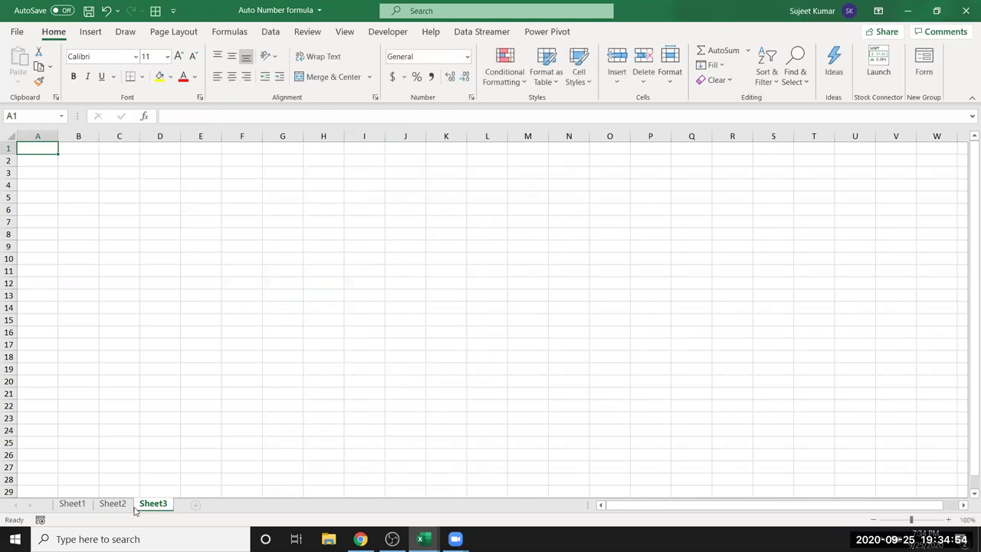
Label cell C1 as 8-Code.
{"action": "key", "text": "Right"}
{"action": "key", "text": "Right"}
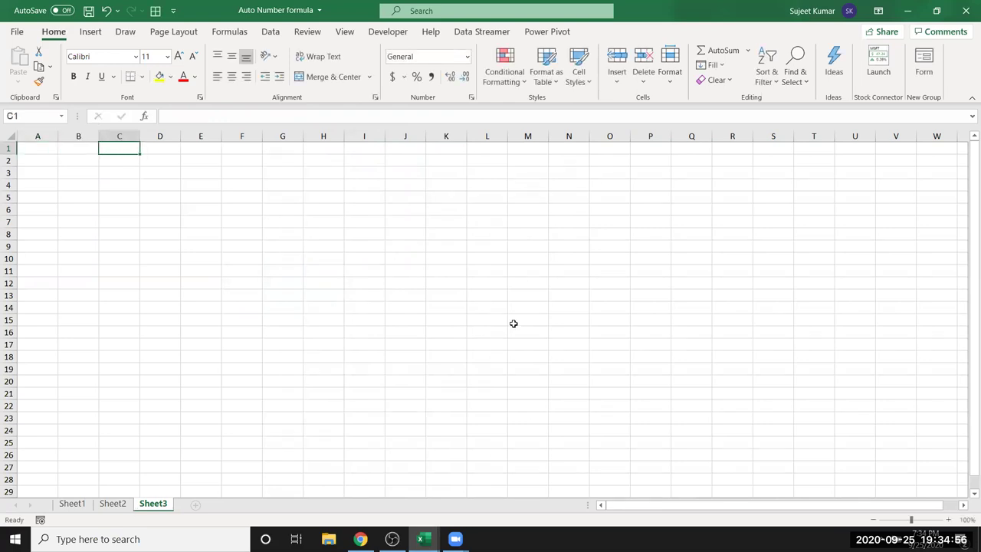
{"action": "type", "text": "8-"}
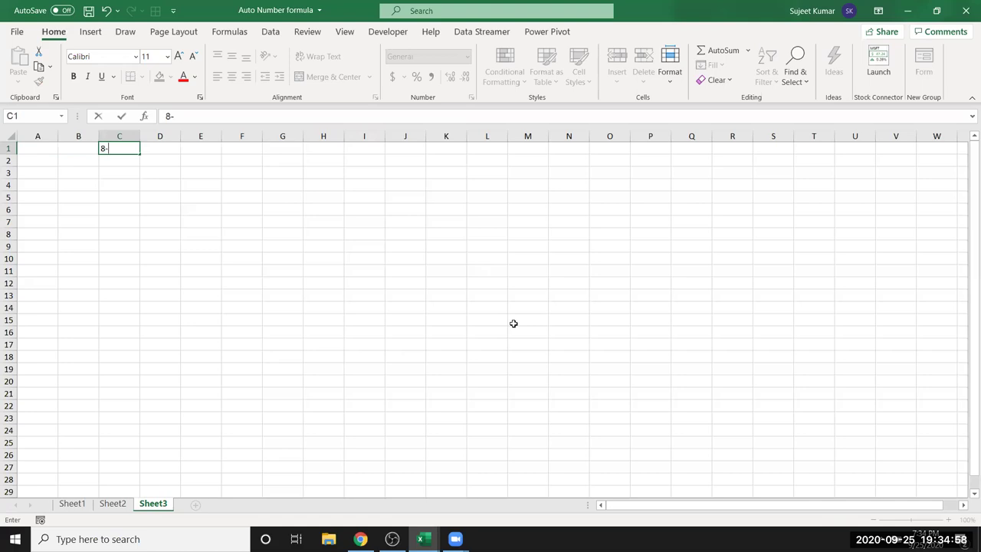
{"action": "type", "text": "Code"}
{"action": "key", "text": "Return"}
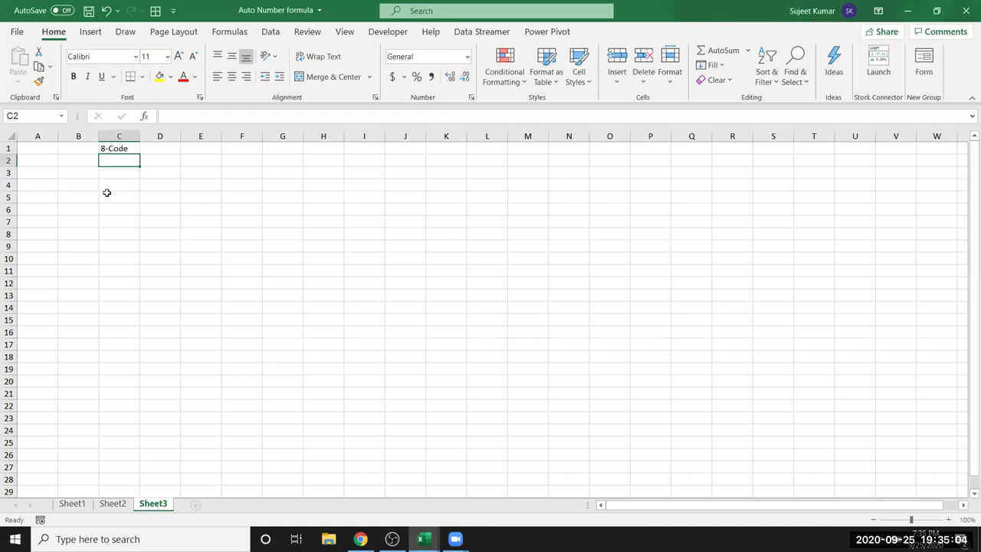
Note the pattern 2-abc-4nm-2abc in C2, then type AB1987CJ into A1.
{"action": "type", "text": "2"}
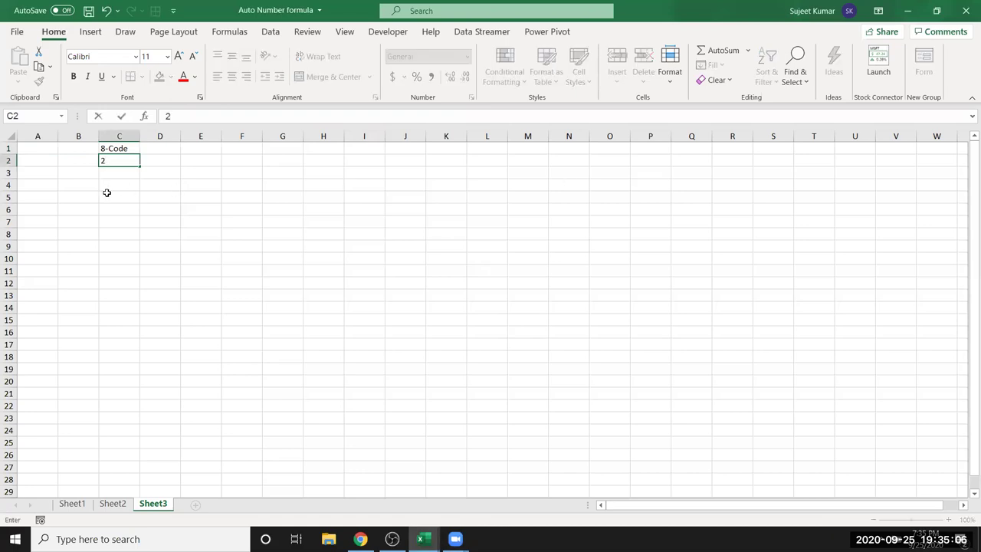
{"action": "type", "text": "-a"}
{"action": "type", "text": "bx"}
{"action": "key", "text": "BackSpace"}
{"action": "type", "text": "c-4n"}
{"action": "type", "text": "m"}
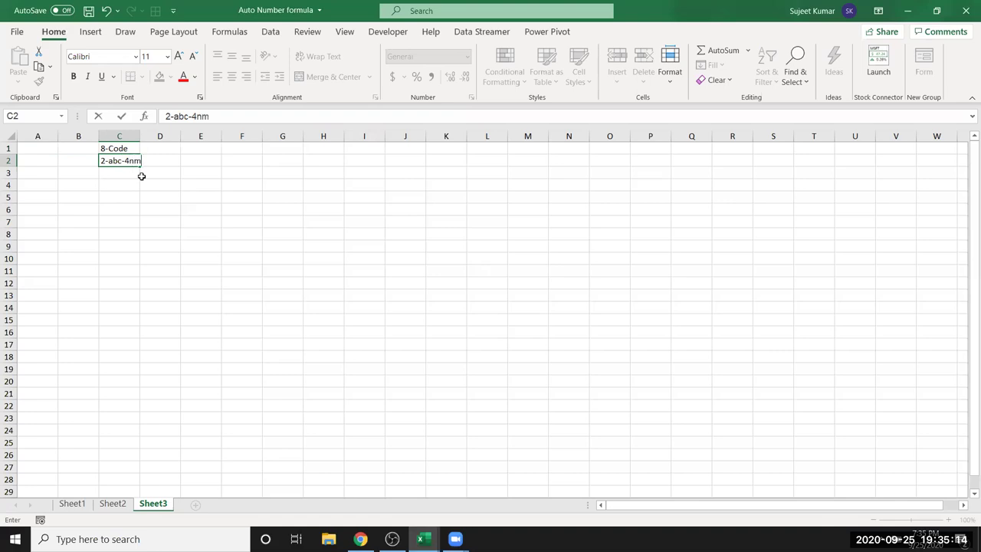
{"action": "type", "text": "-"}
{"action": "type", "text": "2"}
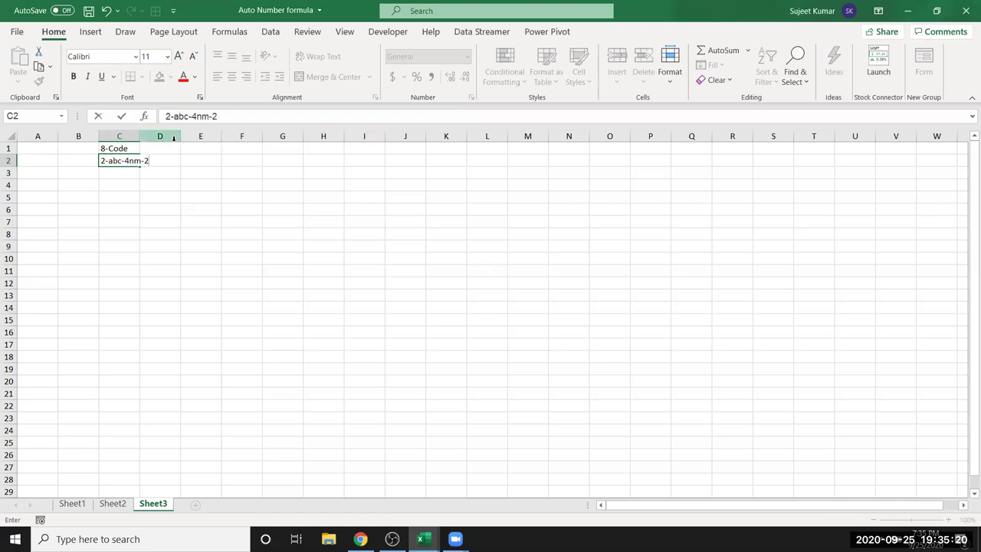
{"action": "type", "text": "abc"}
{"action": "key", "text": "Return"}
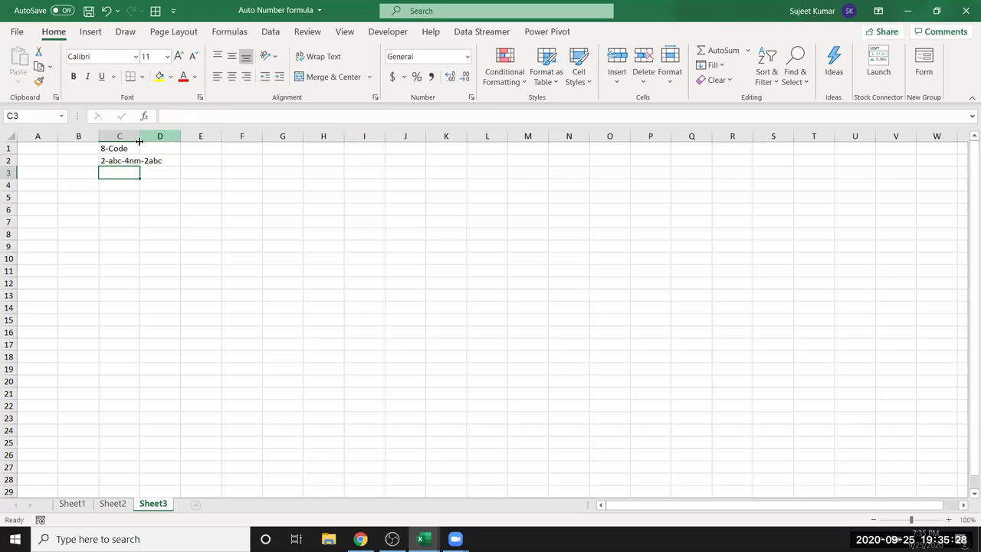
{"action": "left_click", "coordinate": [26, 147]}
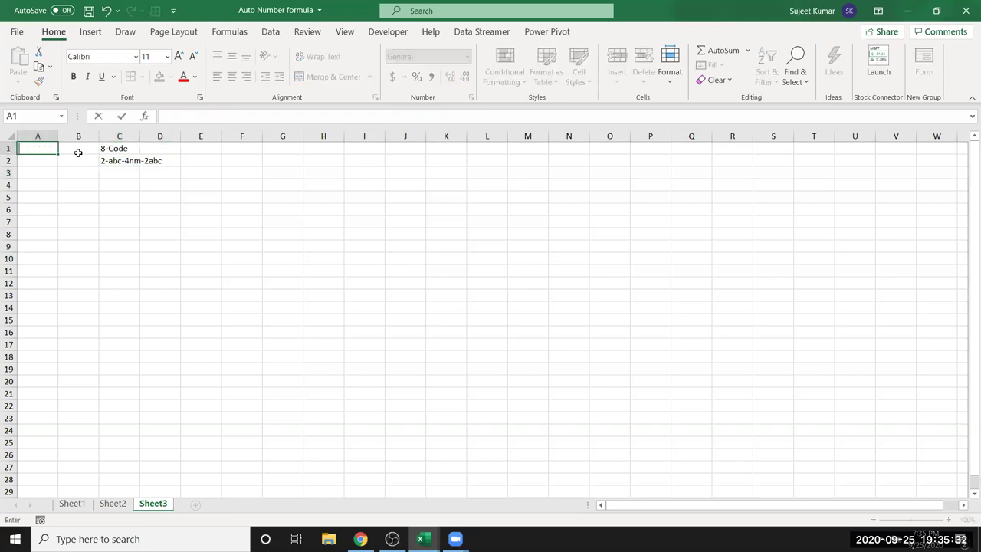
{"action": "type", "text": "A"}
{"action": "type", "text": "B"}
{"action": "type", "text": "1987"}
{"action": "type", "text": "CJ"}
Confirm AB1987CJ in A1, then start a RANDBETWEEN formula in C4 and cancel it.
{"action": "key", "text": "Return"}
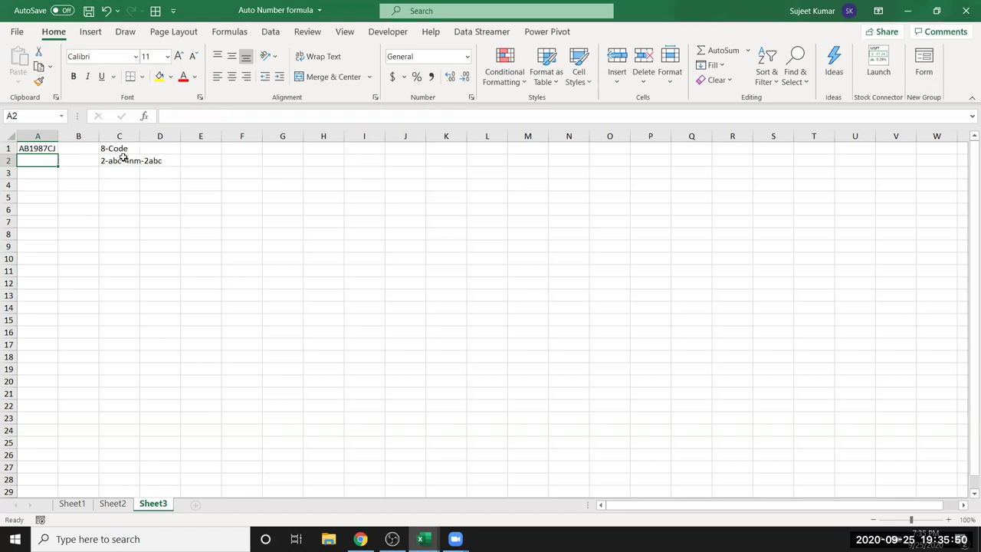
{"action": "left_click", "coordinate": [61, 176]}
{"action": "left_click", "coordinate": [132, 182]}
{"action": "type", "text": "="}
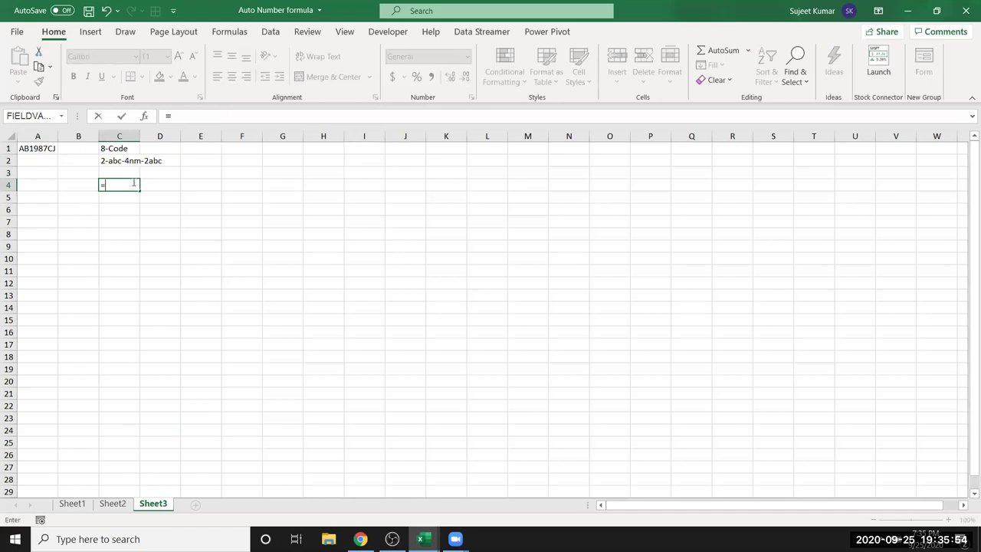
{"action": "type", "text": "RAN"}
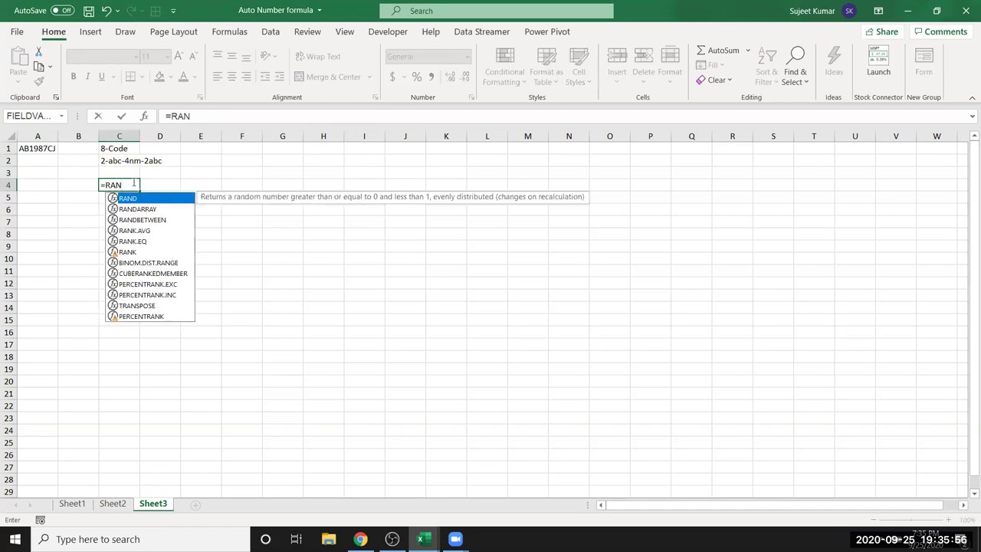
{"action": "key", "text": "Down"}
{"action": "key", "text": "Down"}
{"action": "key", "text": "Tab"}
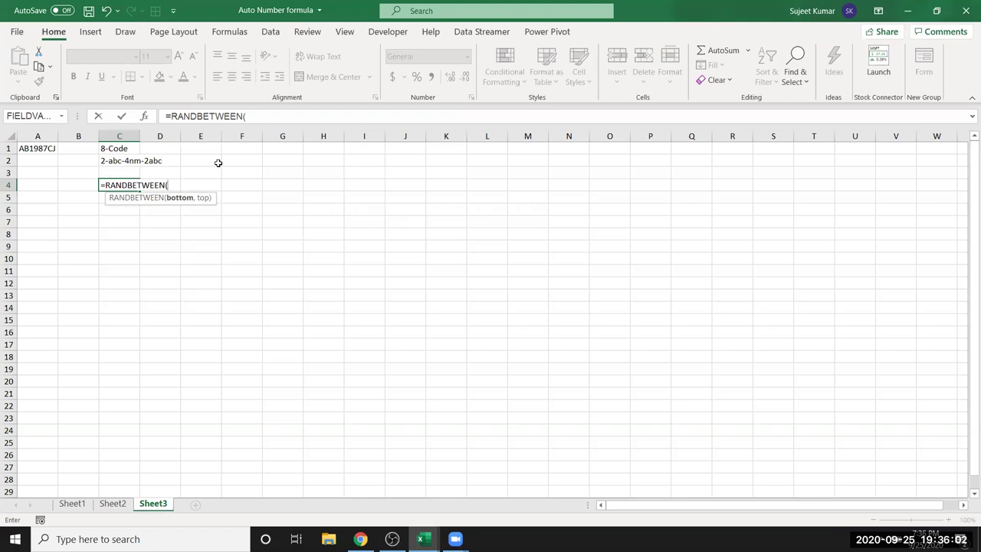
{"action": "key", "text": "Escape"}
Enter A in C4 with =CODE(C4) beside it in D4, returning 65.
{"action": "type", "text": "a"}
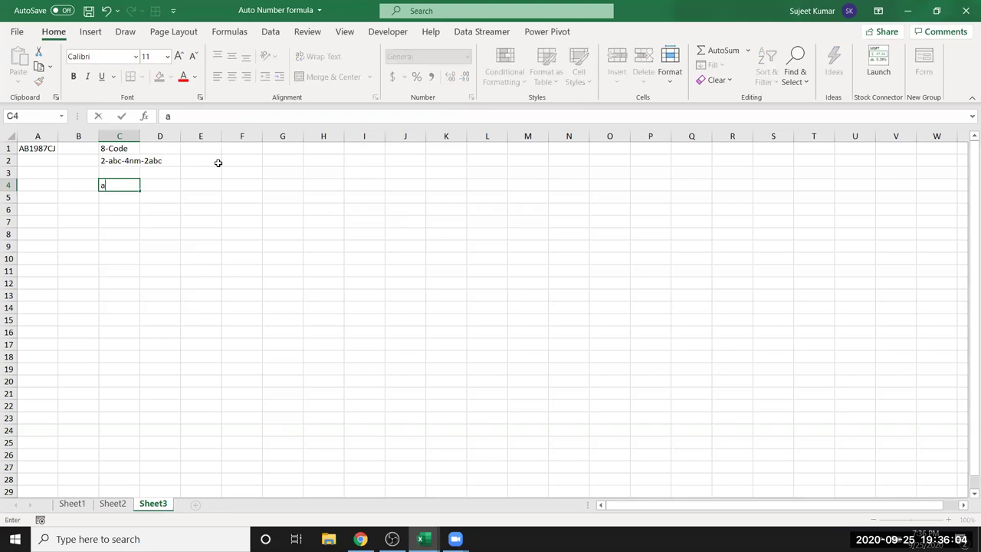
{"action": "key", "text": "BackSpace"}
{"action": "type", "text": "A"}
{"action": "key", "text": "Tab"}
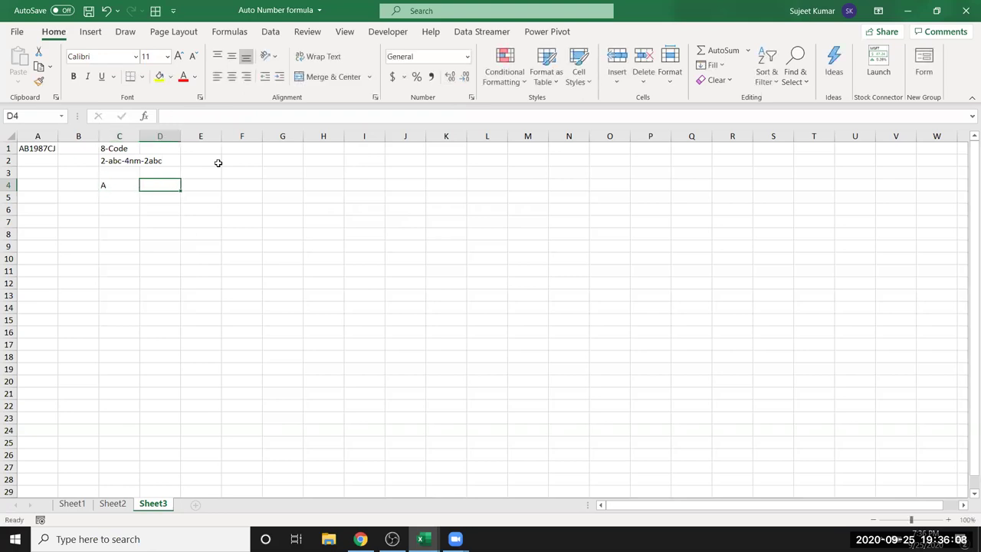
{"action": "type", "text": "=COD"}
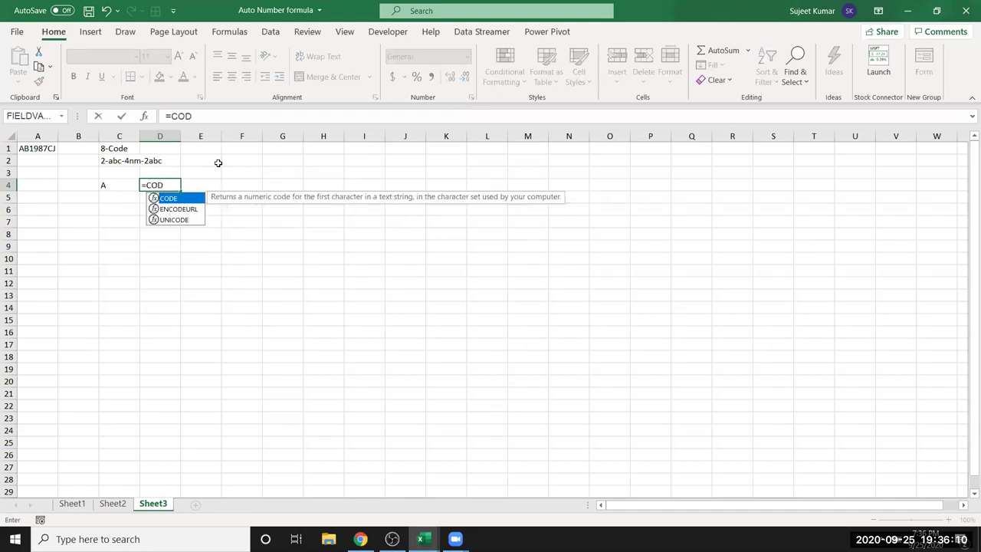
{"action": "key", "text": "Tab"}
{"action": "key", "text": "Left"}
{"action": "key", "text": "Return"}
{"action": "key", "text": "Up"}
Enter Z in C5 with =CODE(C5) in D5, returning 90.
{"action": "key", "text": "Down"}
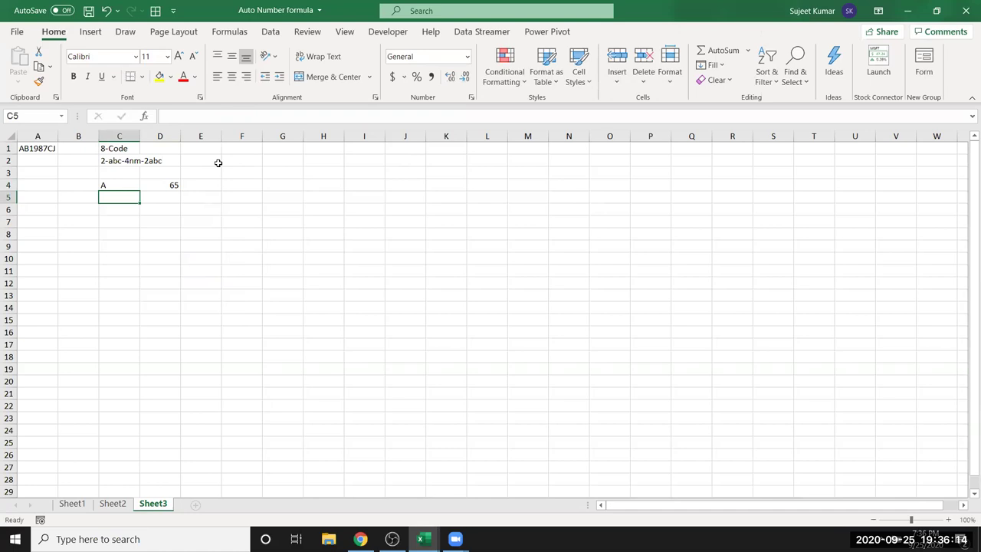
{"action": "type", "text": "Z"}
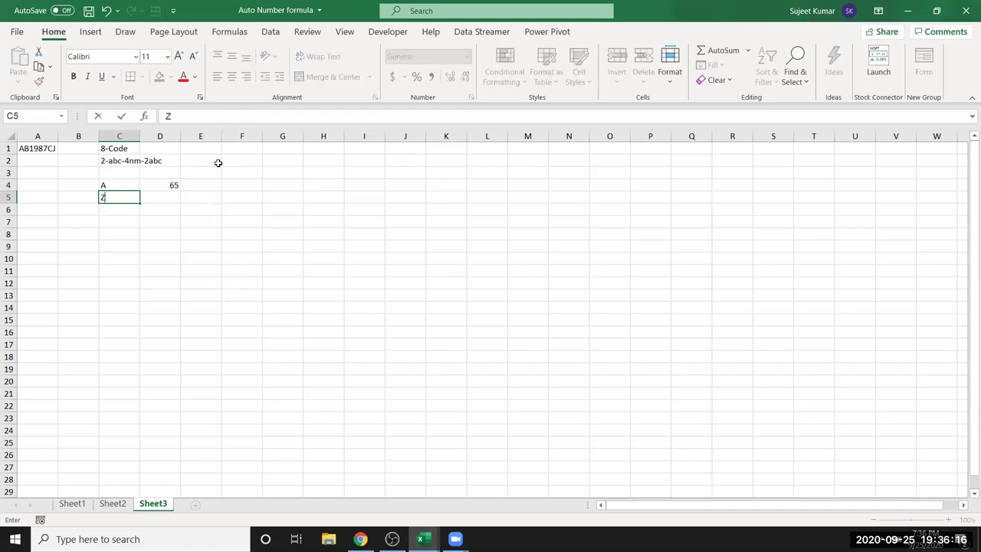
{"action": "key", "text": "Tab"}
{"action": "type", "text": "=CODE(C5"}
{"action": "key", "text": "Return"}
Review the CODE formulas in D4:D5, select A and Z, then move to E4.
{"action": "key", "text": "Up"}
{"action": "key", "text": "Up"}
{"action": "key", "text": "Right"}
{"action": "key", "text": "Down"}
{"action": "key", "text": "Right"}
{"action": "key", "text": "Left"}
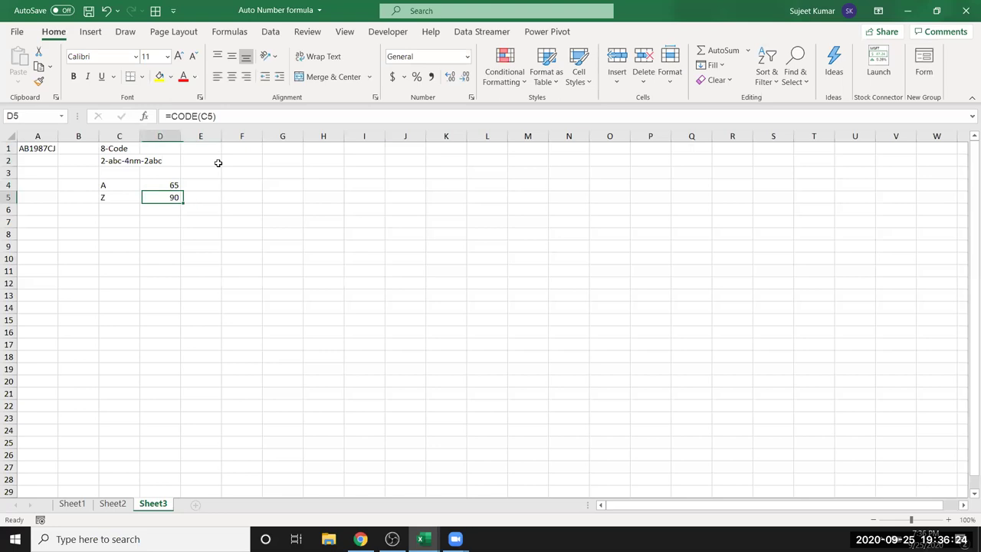
{"action": "key", "text": "Up"}
{"action": "key", "text": "Left"}
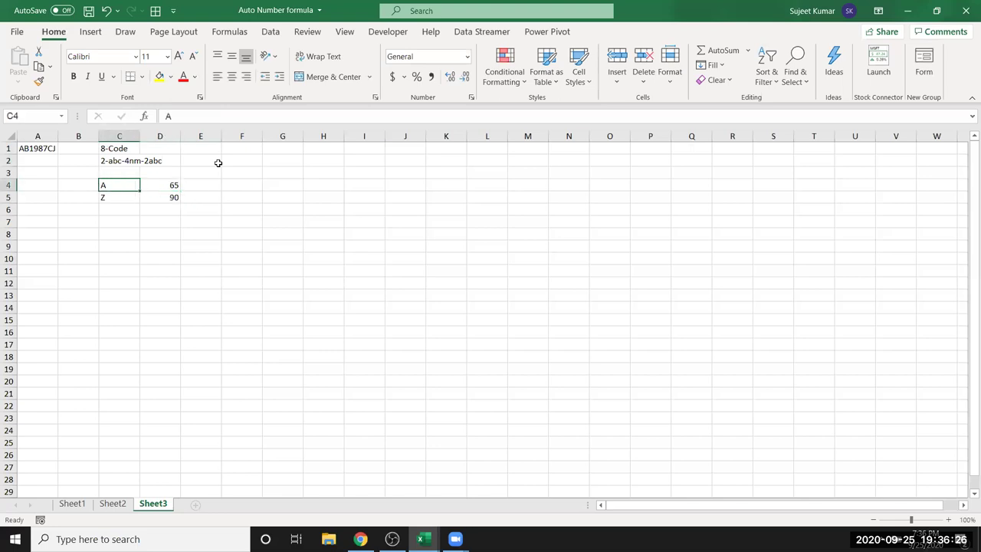
{"action": "key", "text": "shift+Down"}
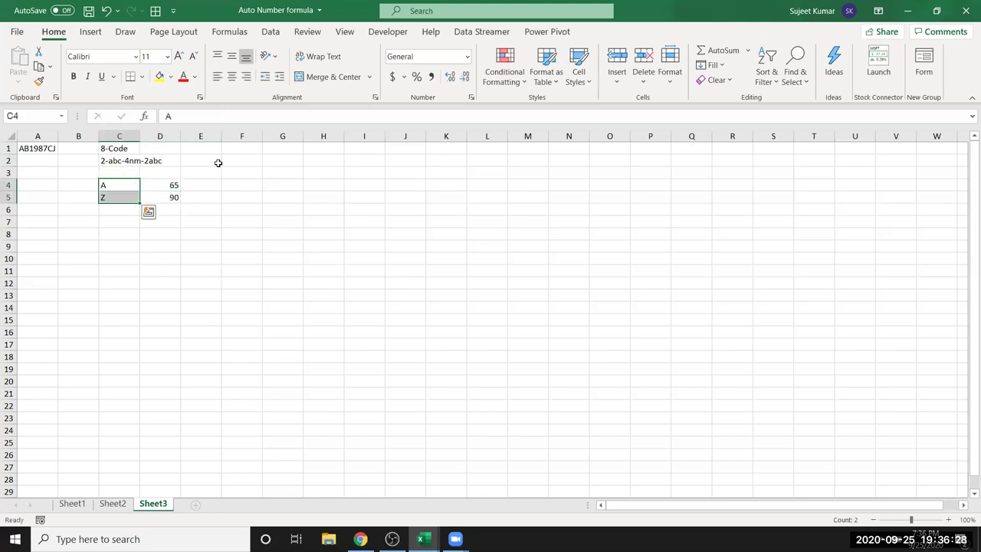
{"action": "key", "text": "Right"}
{"action": "key", "text": "Right"}
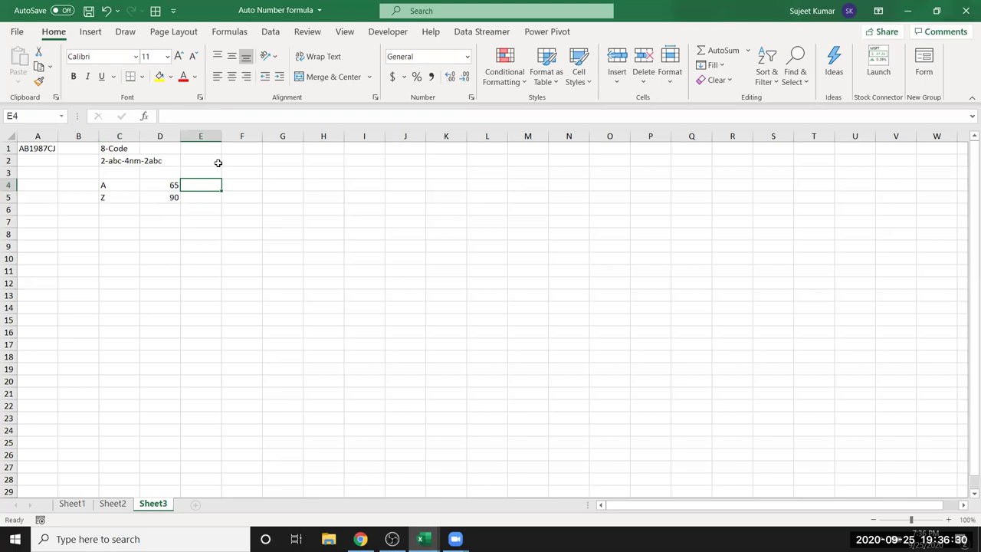
Enter =CHAR(D4) in E4 and fill it to E5, turning 65 and 90 into A and Z.
{"action": "type", "text": "=CHAR("}
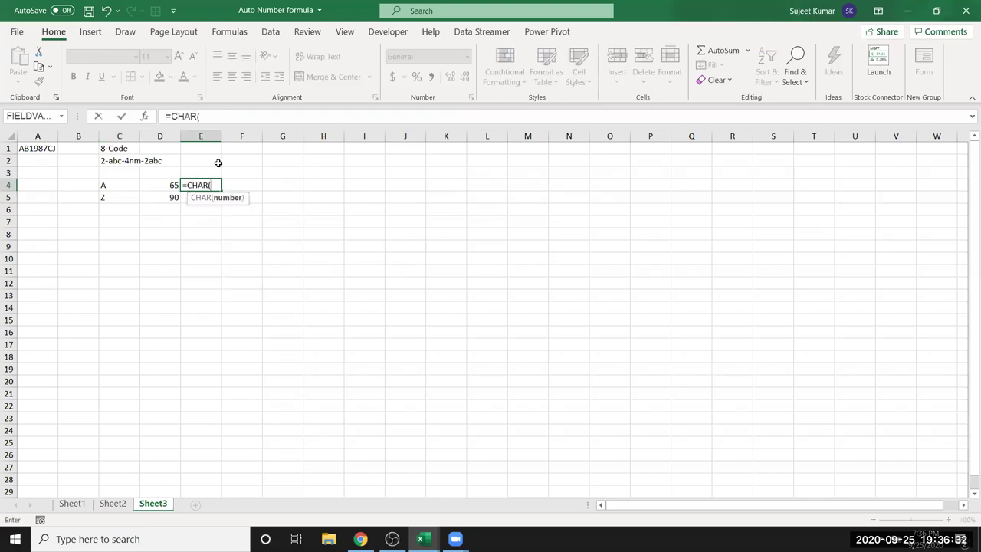
{"action": "key", "text": "Left"}
{"action": "key", "text": "Return"}
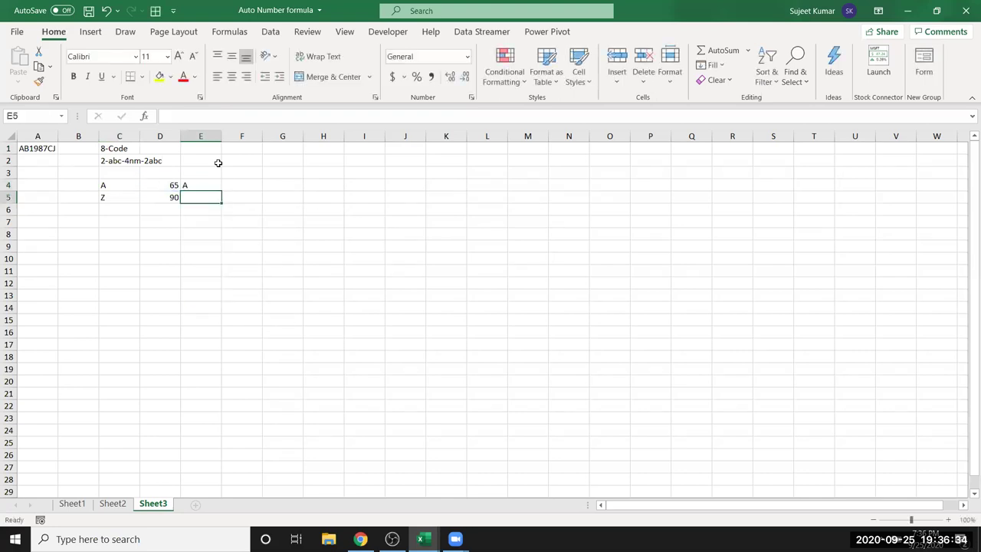
{"action": "key", "text": "ctrl+d"}
{"action": "key", "text": "Up"}
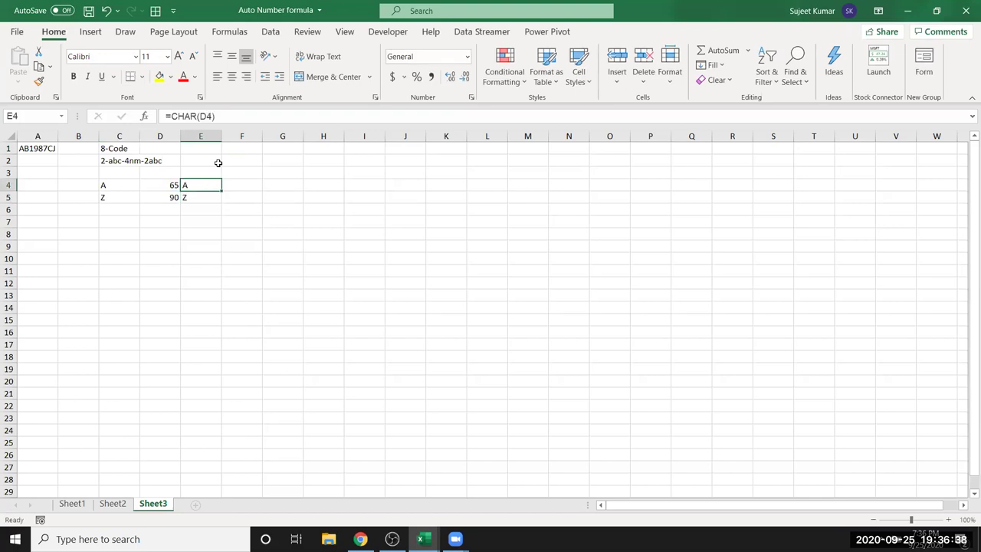
{"action": "left_click", "coordinate": [24, 163]}
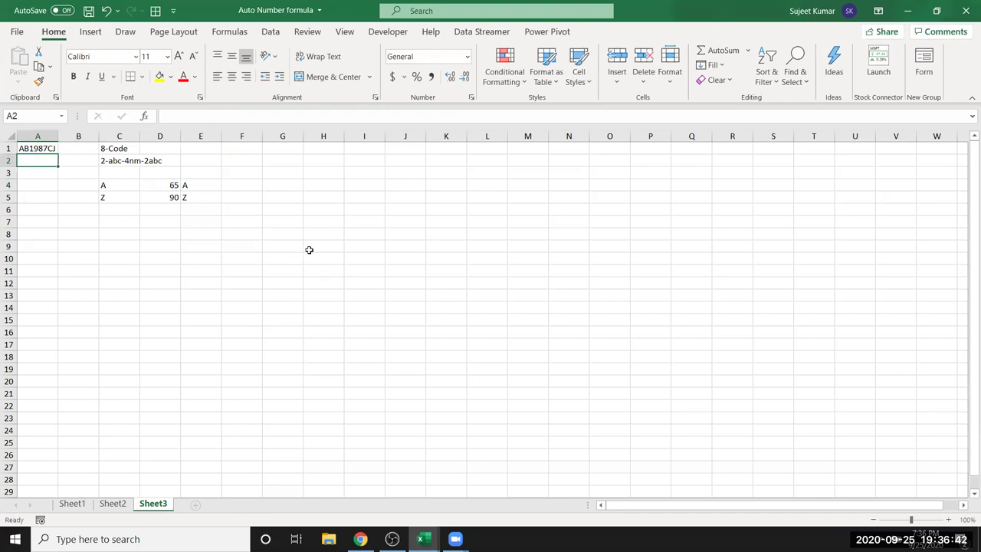
Start A2 with the random-letter part =CHAR(RANDBETWEEN(65,90)).
{"action": "type", "text": "C"}
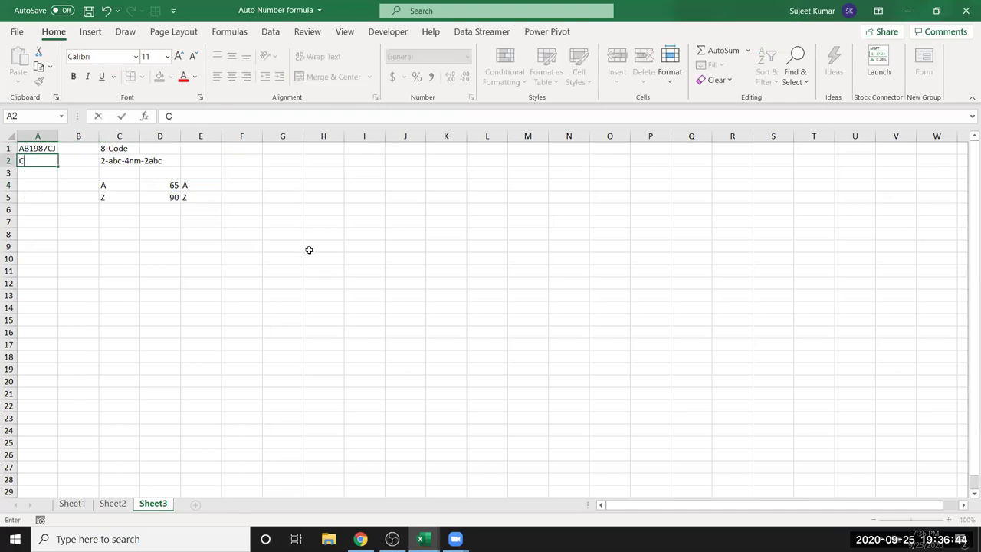
{"action": "key", "text": "BackSpace"}
{"action": "type", "text": "=CHAR("}
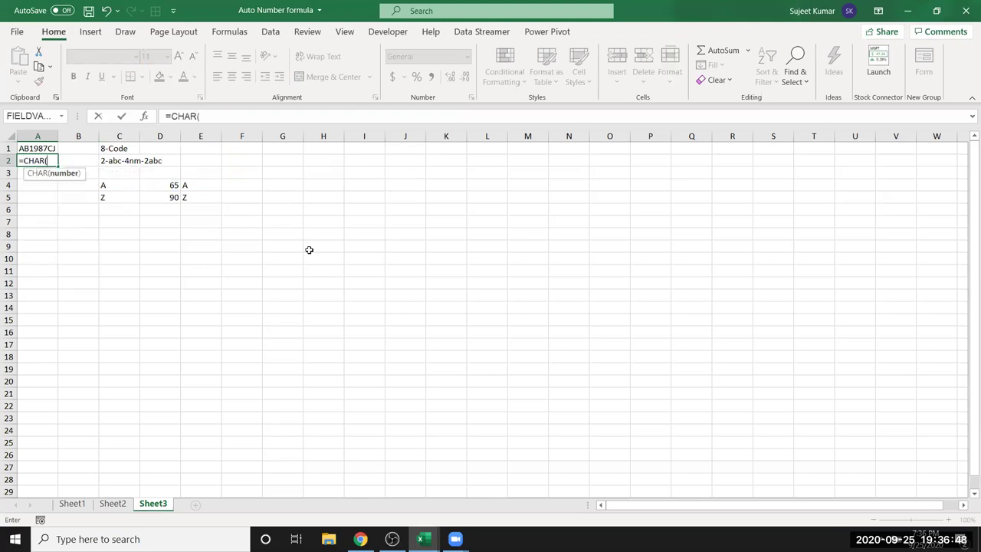
{"action": "type", "text": "RAN"}
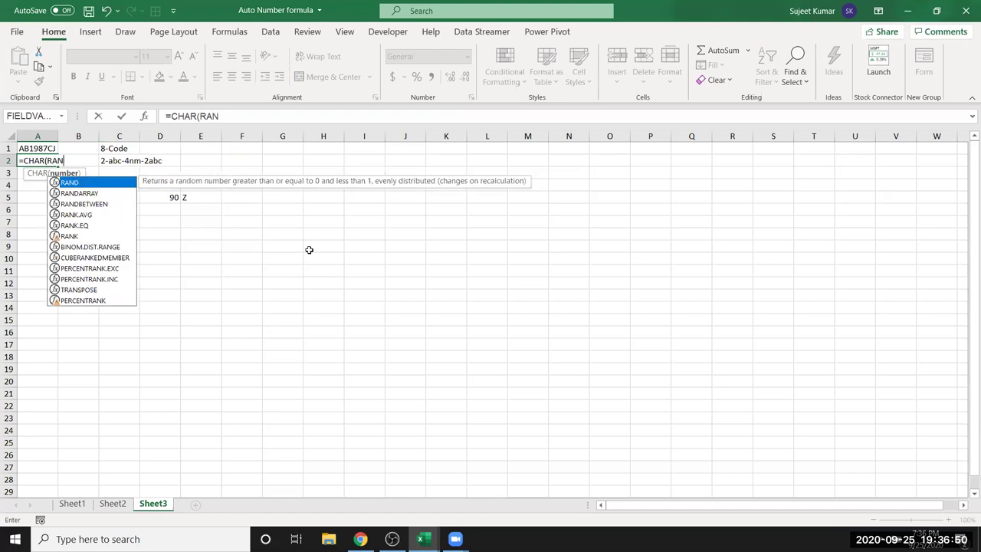
{"action": "type", "text": "D(65,90)"}
{"action": "key", "text": "BackSpace"}
{"action": "key", "text": "BackSpace"}
{"action": "key", "text": "BackSpace"}
{"action": "key", "text": "BackSpace"}
{"action": "key", "text": "BackSpace"}
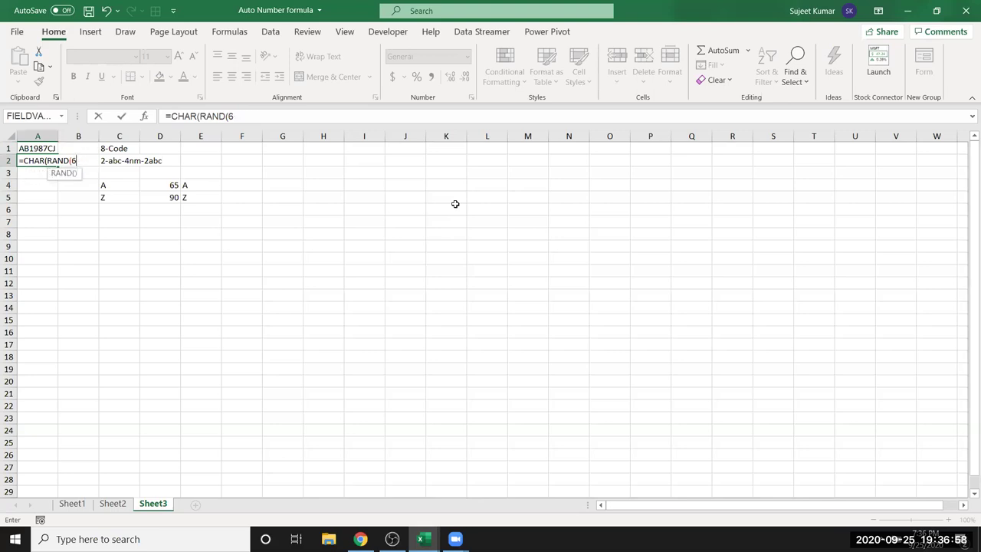
{"action": "key", "text": "BackSpace"}
{"action": "key", "text": "BackSpace"}
{"action": "key", "text": "Down"}
{"action": "key", "text": "Down"}
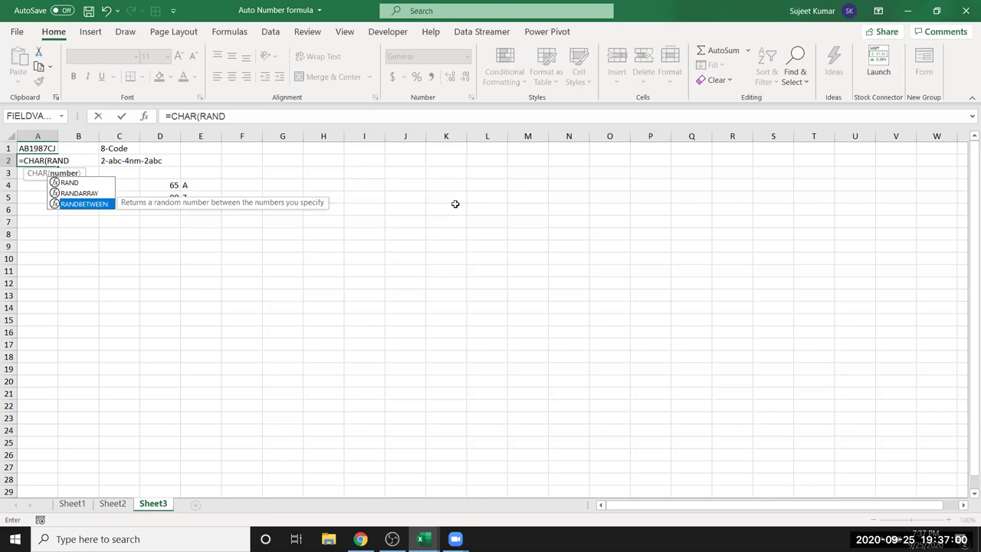
{"action": "key", "text": "Tab"}
{"action": "type", "text": "65,90"}
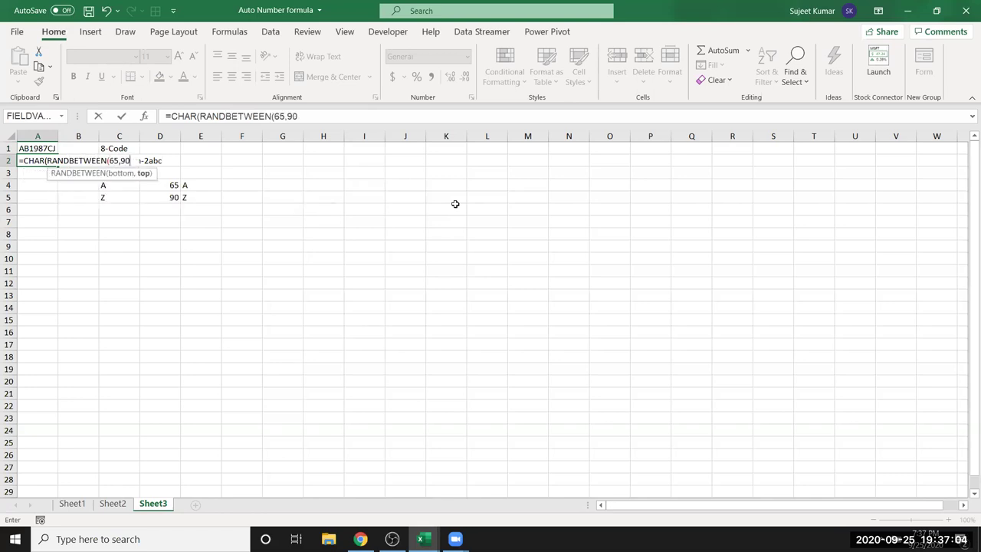
{"action": "type", "text": ")"}
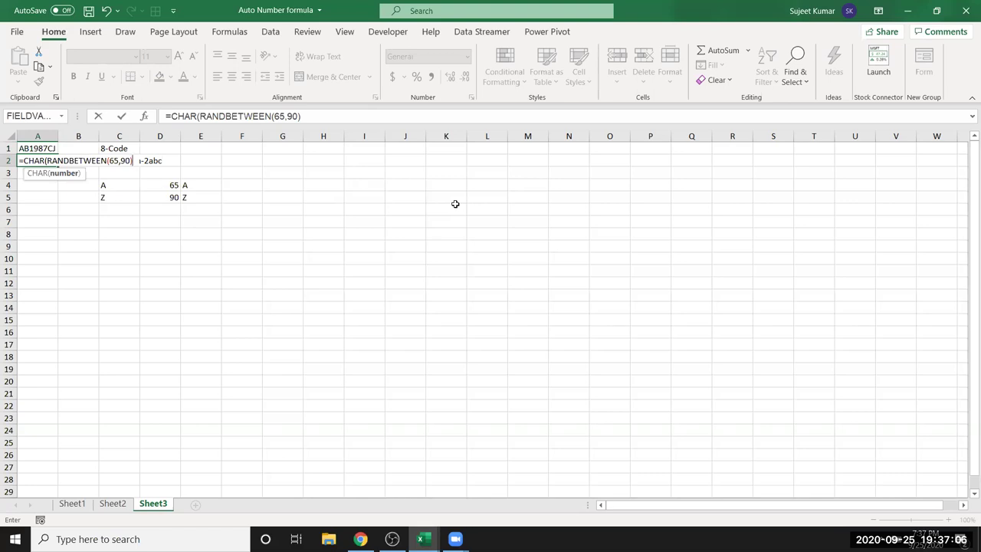
{"action": "type", "text": ")"}
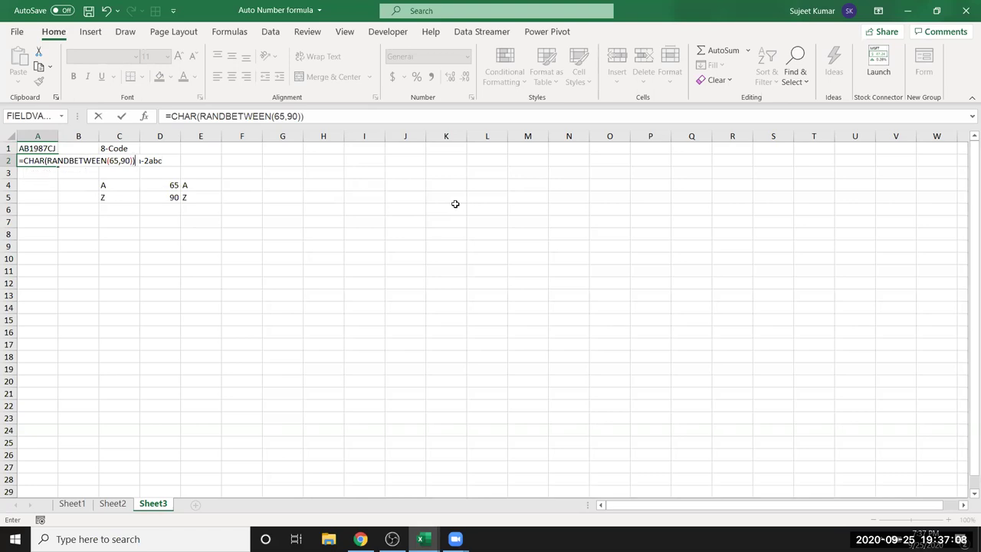
Append a second random letter, then &RANDBETWEEN(1111,9999)& for the four digits.
{"action": "left_click_drag", "start_coordinate": [305, 117], "coordinate": [170, 116]}
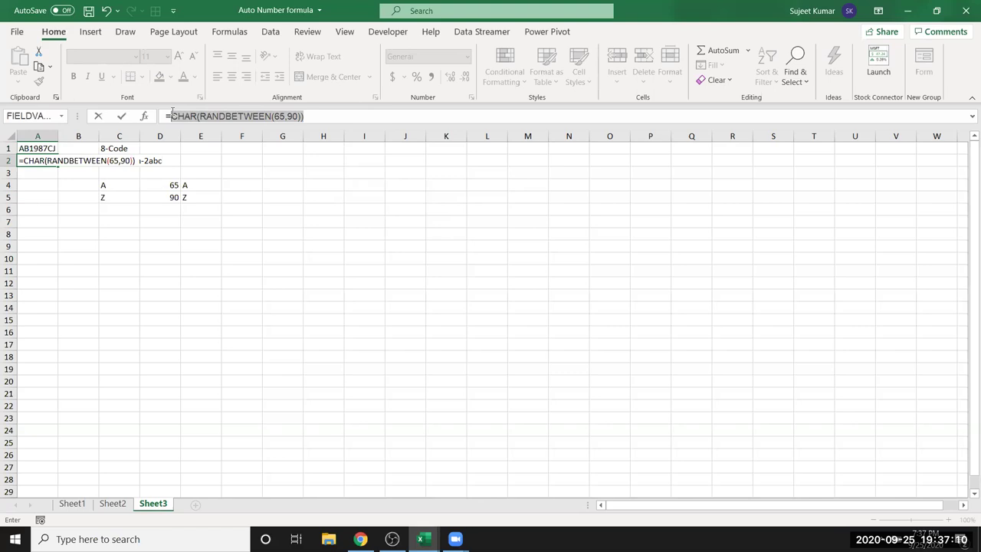
{"action": "key", "text": "ctrl+c"}
{"action": "left_click", "coordinate": [308, 116]}
{"action": "type", "text": "&"}
{"action": "key", "text": "ctrl+v"}
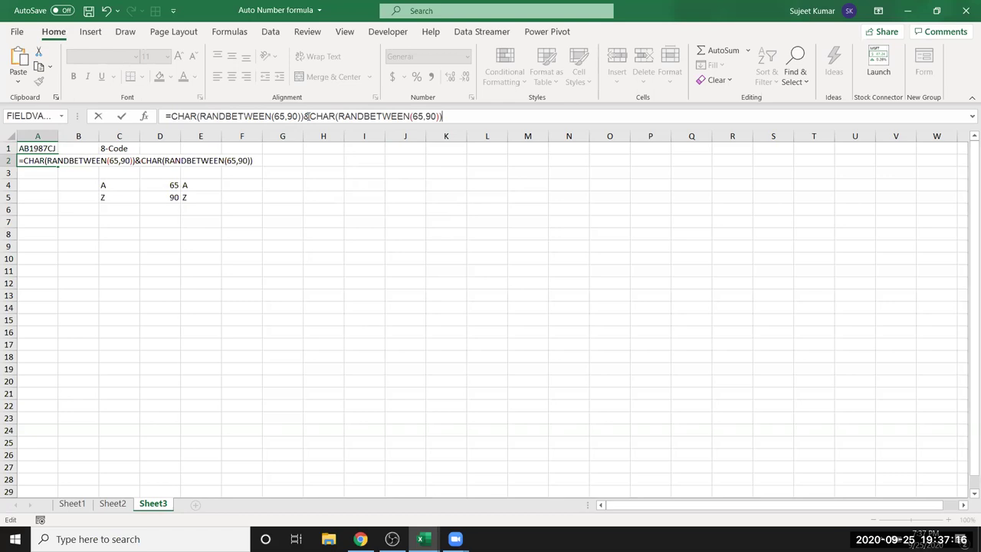
{"action": "type", "text": "&"}
{"action": "type", "text": "RAN"}
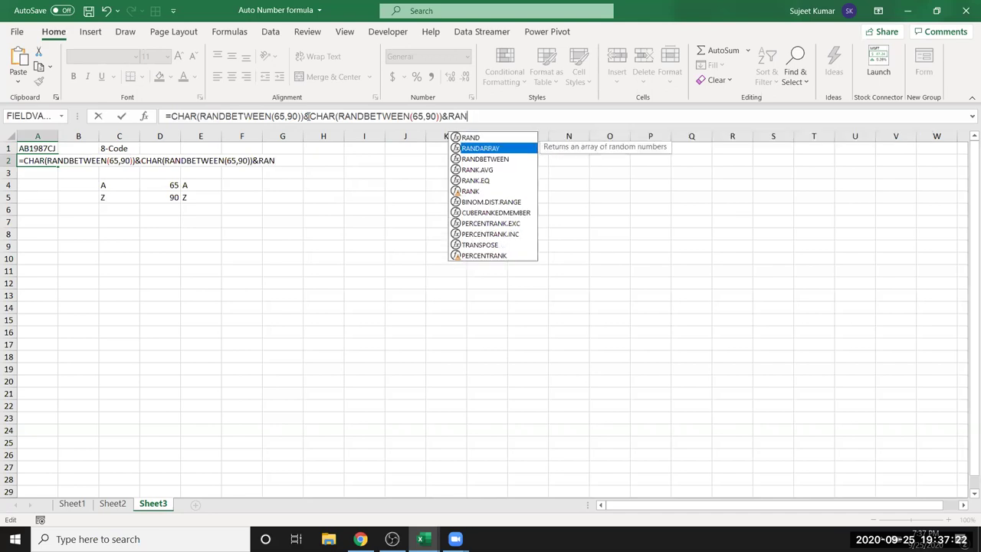
{"action": "key", "text": "Down"}
{"action": "key", "text": "Tab"}
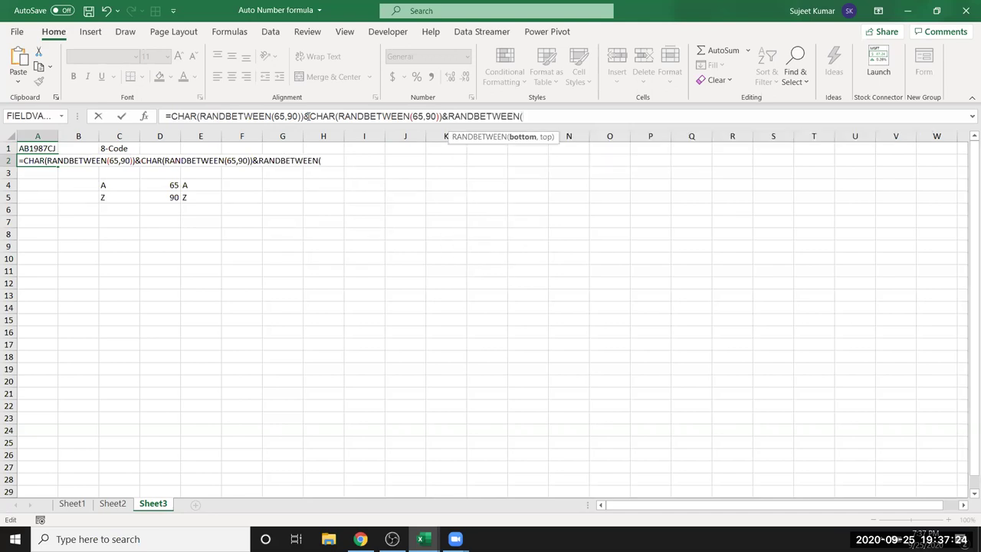
{"action": "type", "text": "1111"}
{"action": "type", "text": ",9999"}
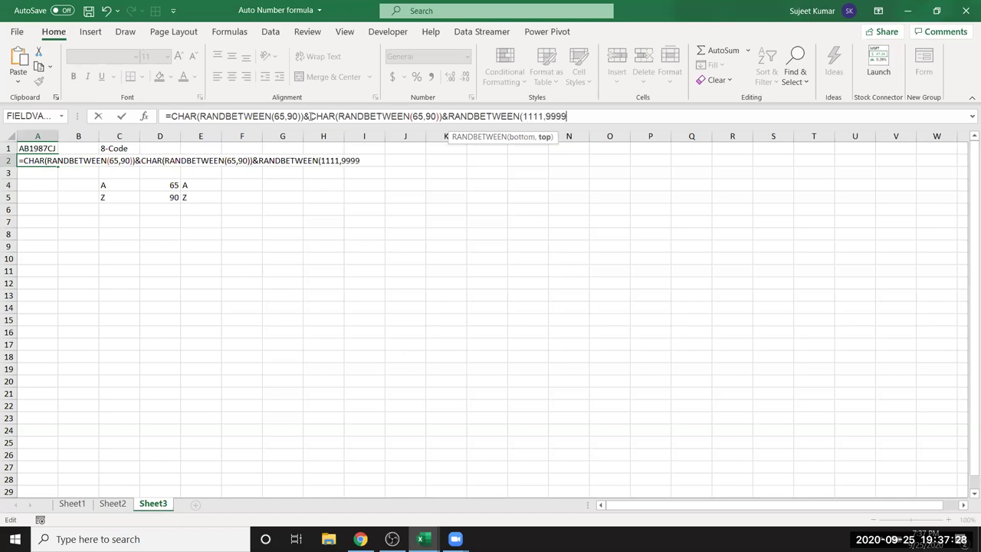
{"action": "type", "text": ")"}
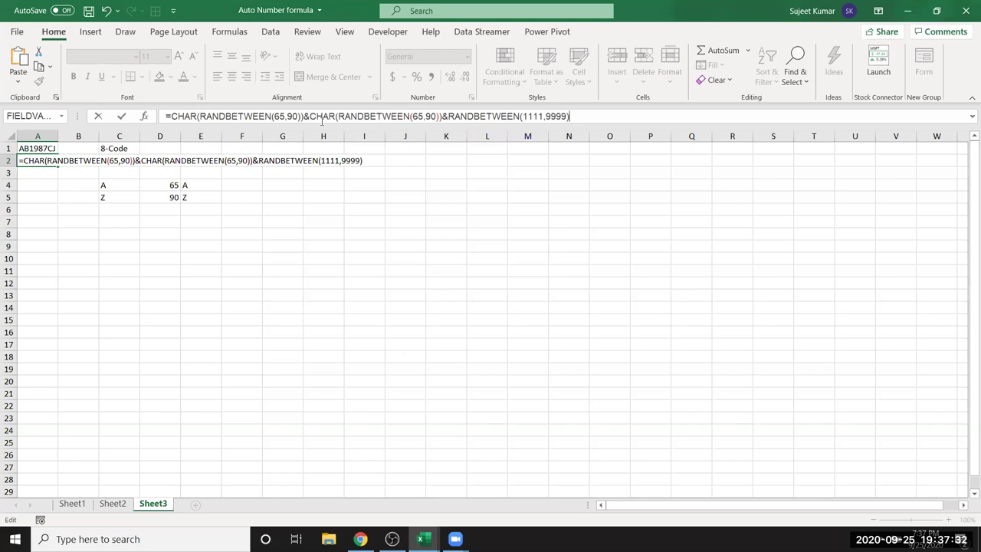
{"action": "type", "text": "&"}
Append two more random-letter parts and commit the finished A2 code formula.
{"action": "left_click_drag", "start_coordinate": [442, 115], "coordinate": [173, 105]}
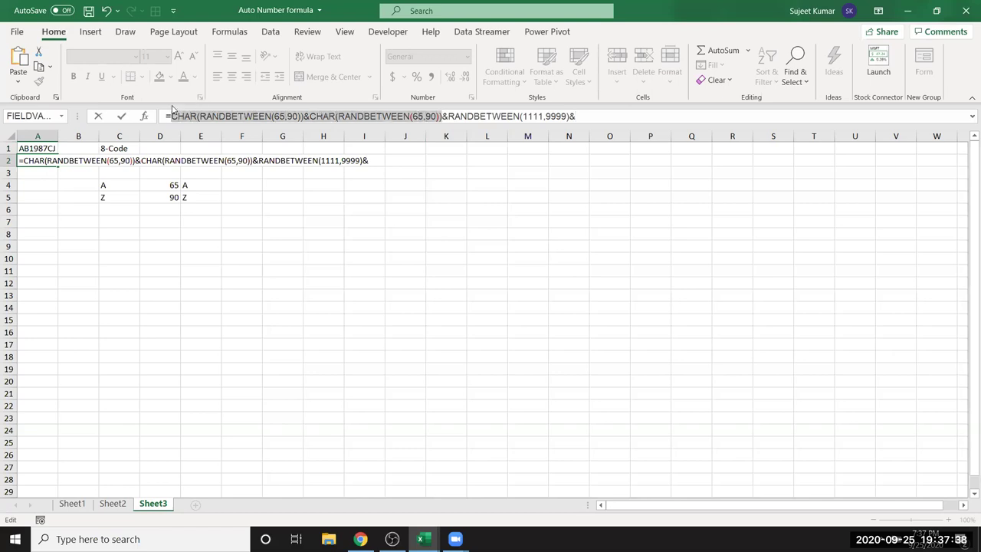
{"action": "left_click", "coordinate": [594, 120]}
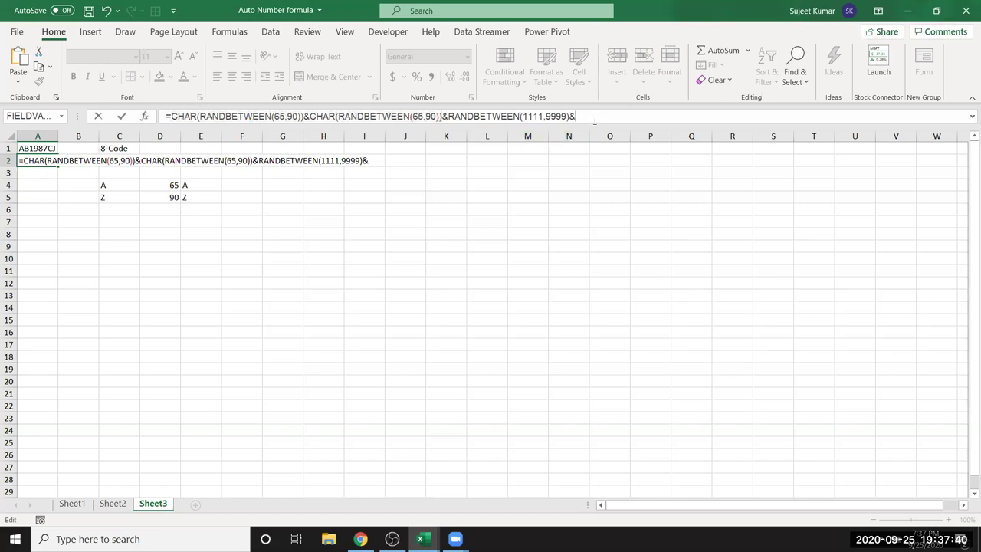
{"action": "key", "text": "ctrl+v"}
{"action": "key", "text": "Return"}
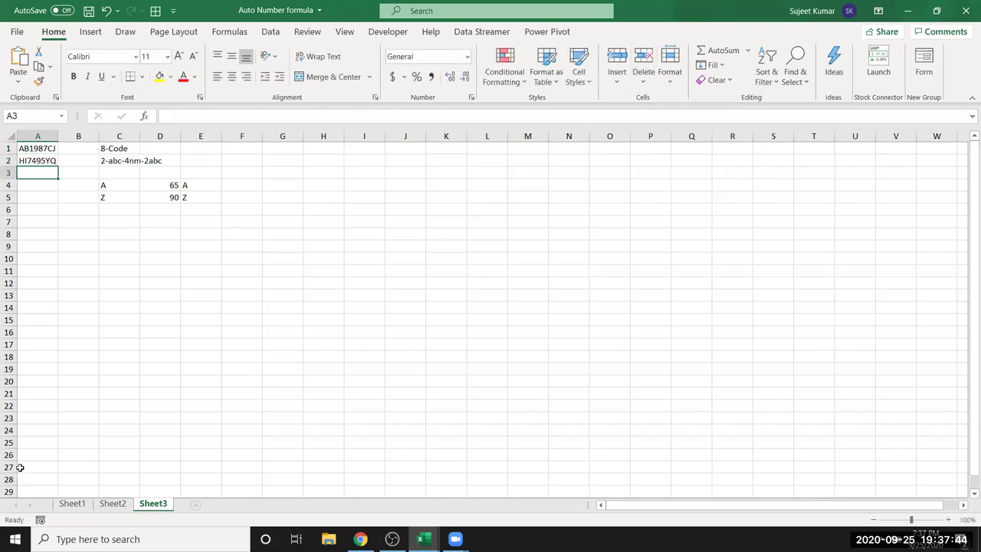
Copy A2's random-code formula down to A16 and widen column A to show codes like NV6582TA.
{"action": "left_click", "coordinate": [38, 161]}
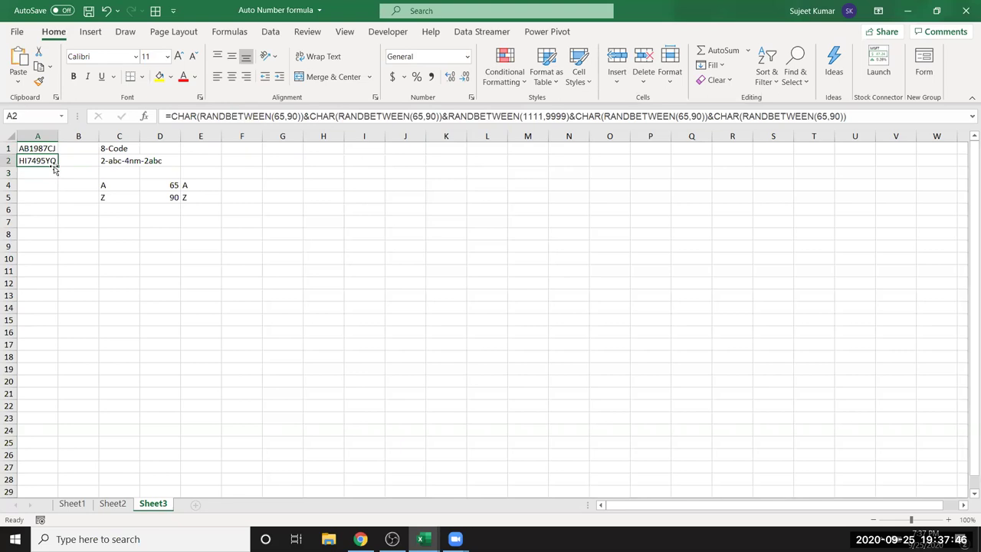
{"action": "left_click_drag", "start_coordinate": [59, 167], "coordinate": [53, 332]}
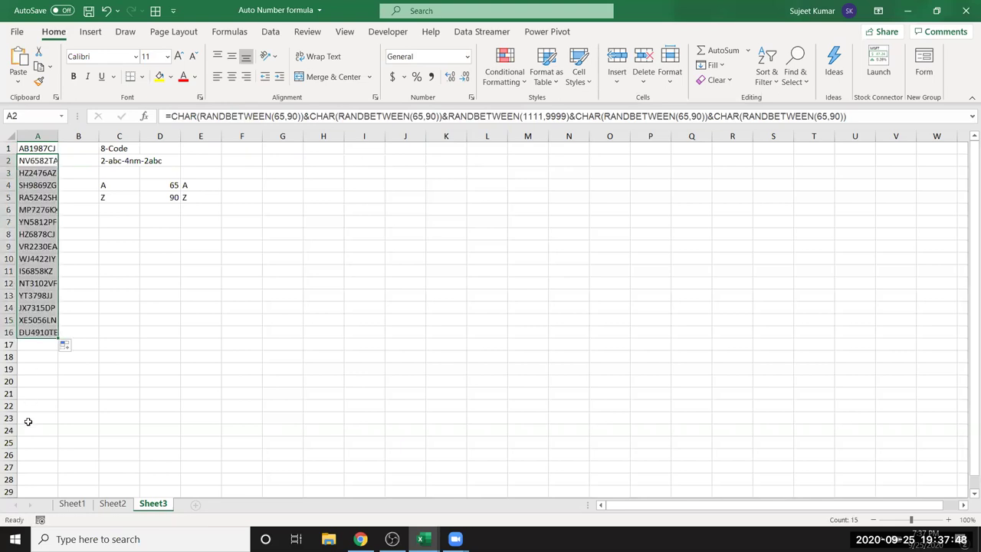
{"action": "left_click_drag", "start_coordinate": [58, 135], "coordinate": [73, 136]}
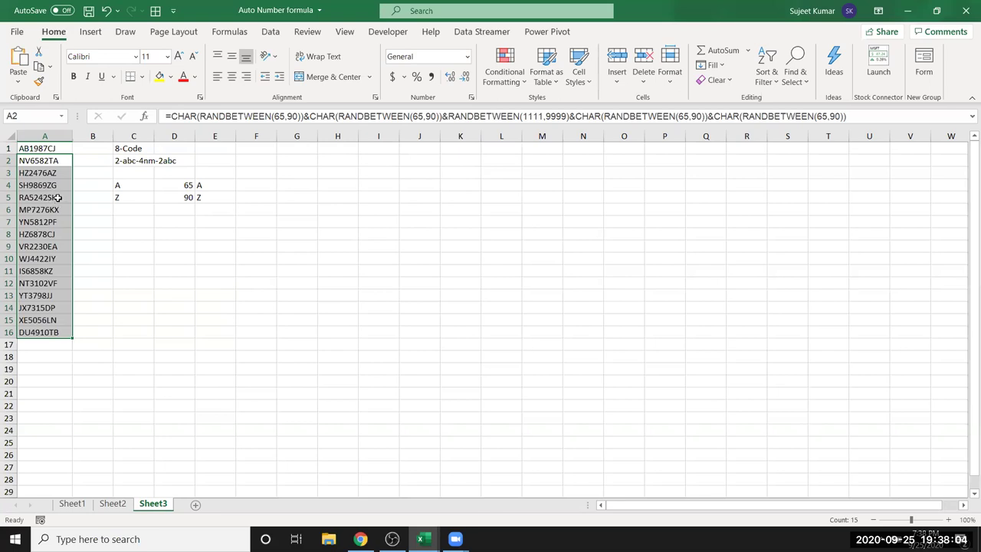
Enter lowercase a in C6 with =CODE(C6) beside it, returning 97.
{"action": "left_click", "coordinate": [120, 210]}
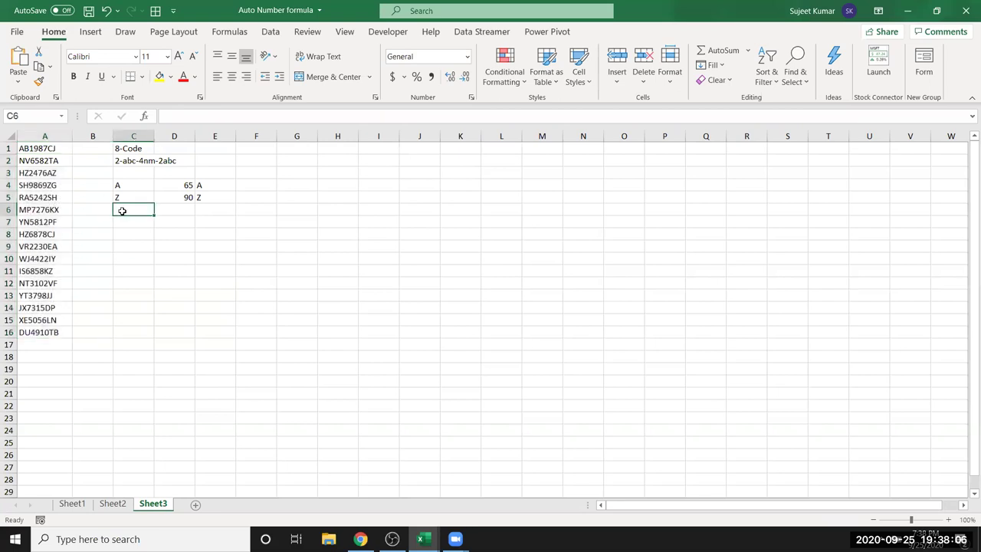
{"action": "type", "text": "A"}
{"action": "key", "text": "BackSpace"}
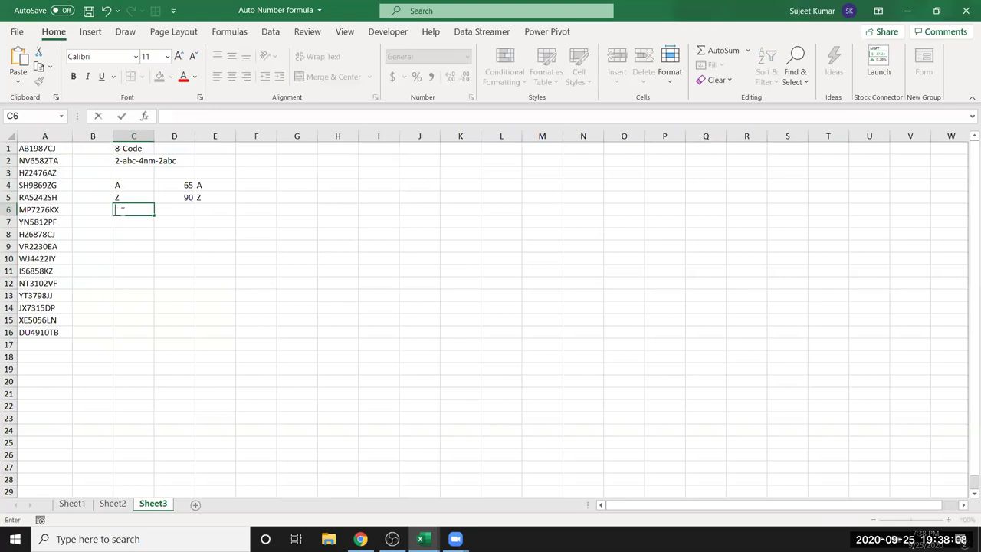
{"action": "type", "text": "a"}
{"action": "key", "text": "Tab"}
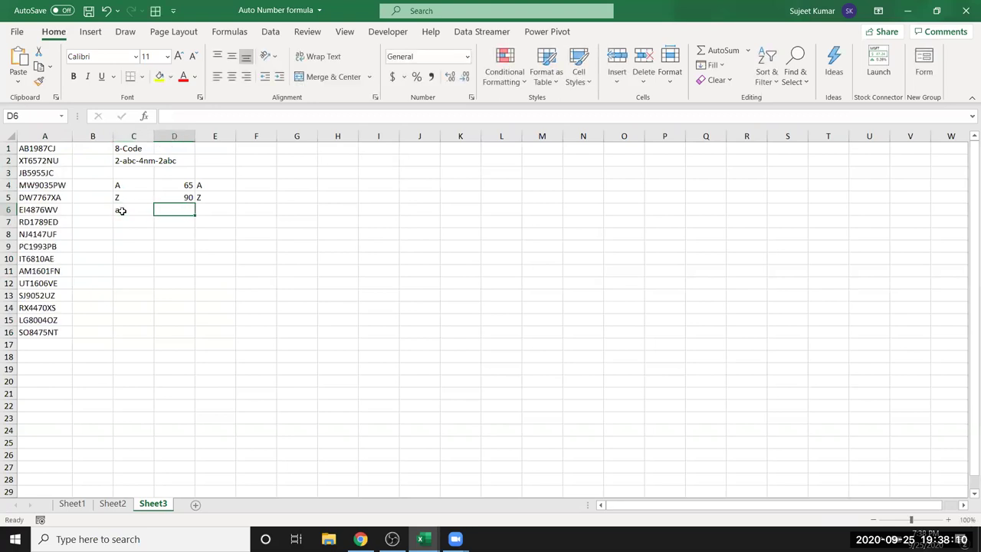
{"action": "type", "text": "=code"}
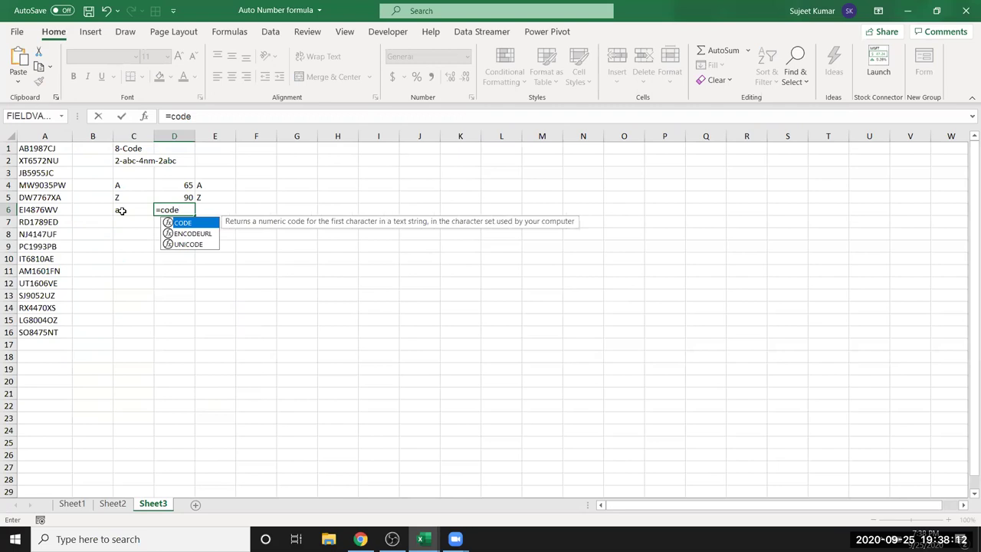
{"action": "key", "text": "Tab"}
{"action": "key", "text": "Return"}
{"action": "key", "text": "Return"}
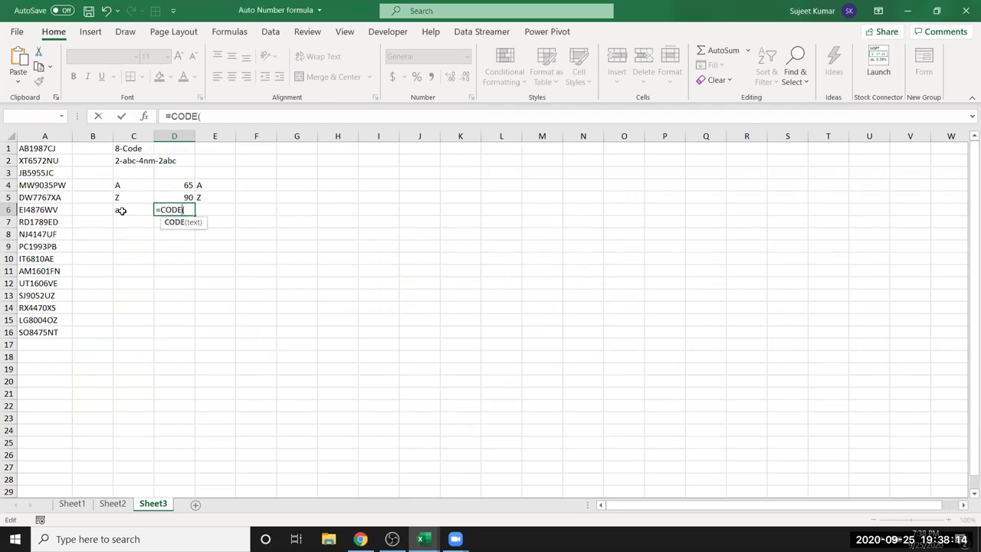
{"action": "left_click", "coordinate": [125, 215]}
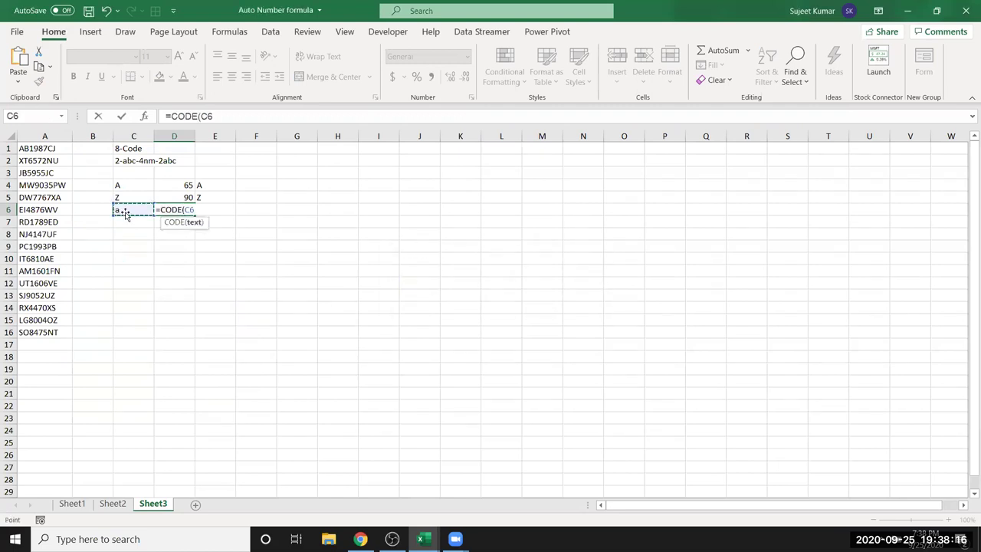
{"action": "key", "text": "Return"}
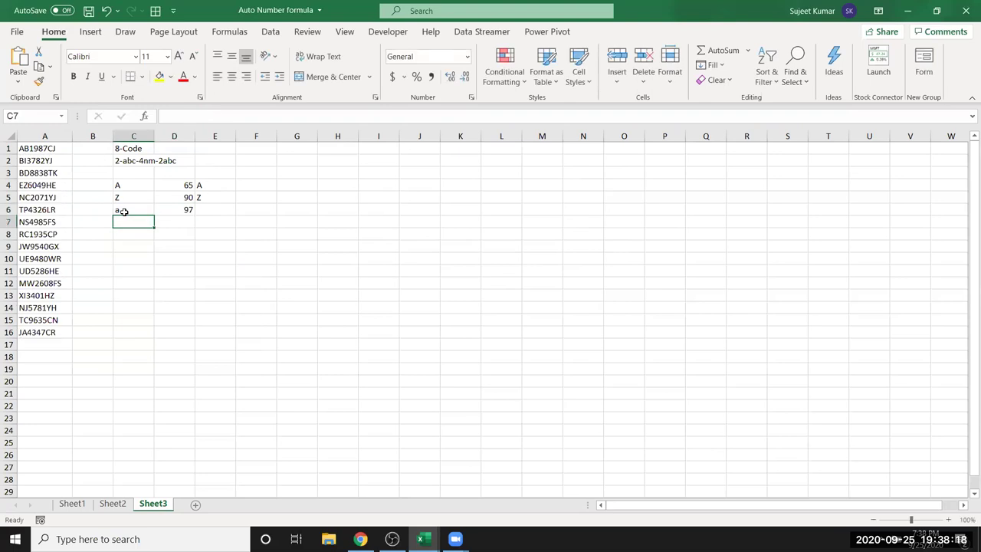
Enter z in C7 and fill the CODE formula down to D7, returning 122.
{"action": "type", "text": "z"}
{"action": "key", "text": "Tab"}
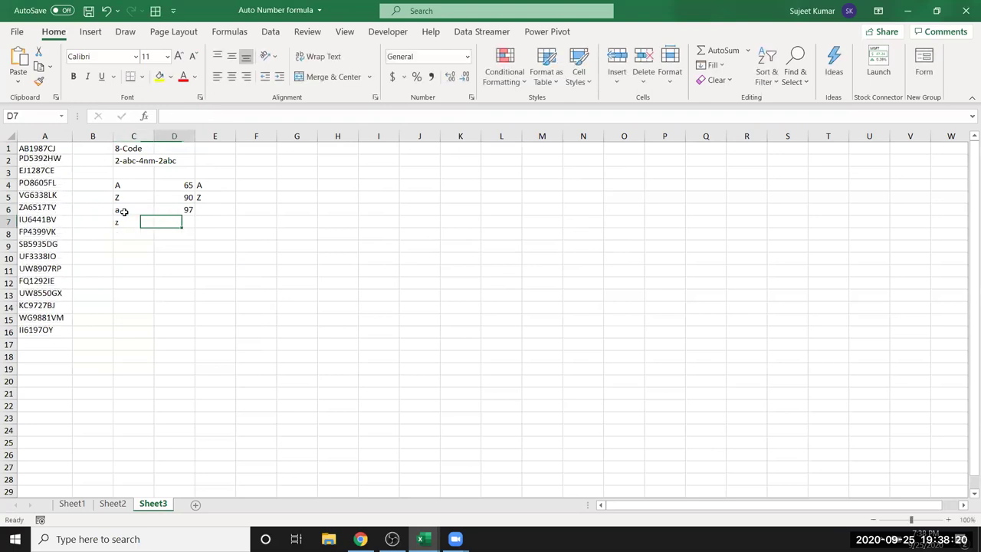
{"action": "key", "text": "ctrl+d"}
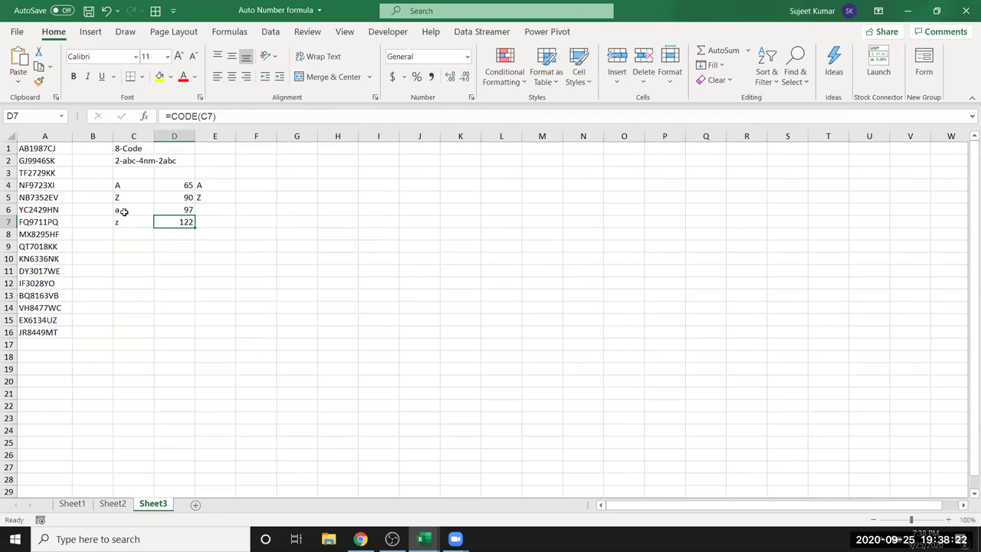
{"action": "left_click", "coordinate": [67, 164]}
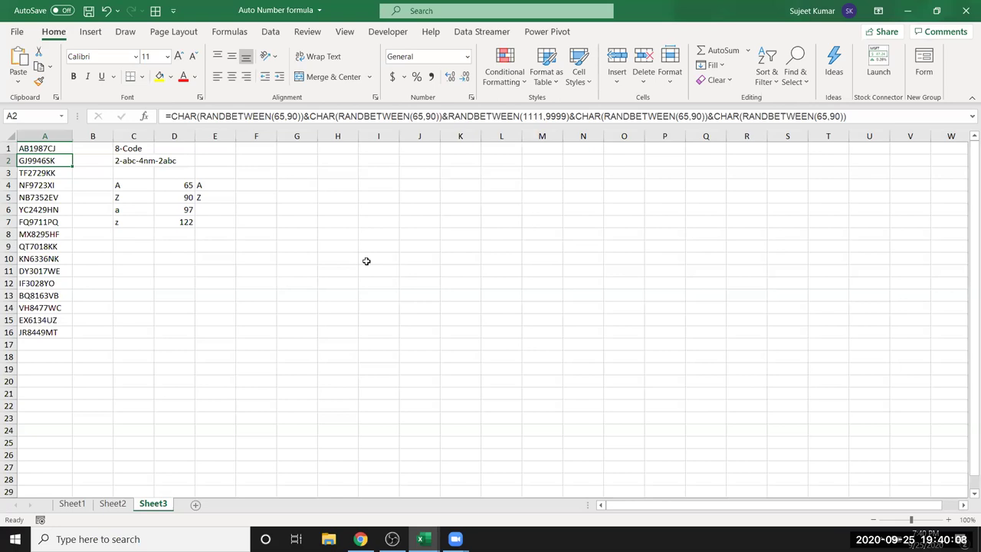
Type opr, mail-pass and mail - rec into H6, H7 and H8.
{"action": "left_click", "coordinate": [335, 214]}
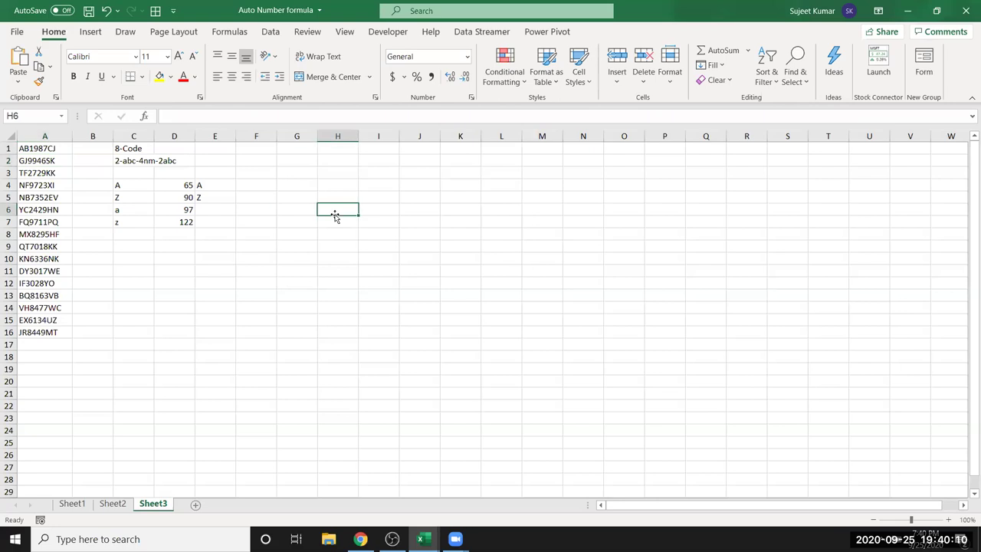
{"action": "type", "text": "op"}
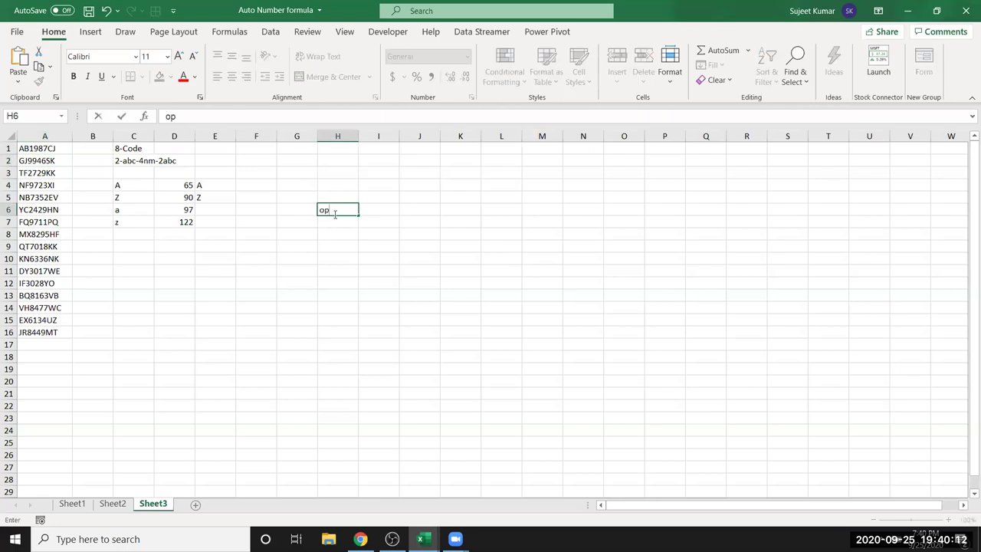
{"action": "type", "text": "r"}
{"action": "key", "text": "Return"}
{"action": "type", "text": "mail"}
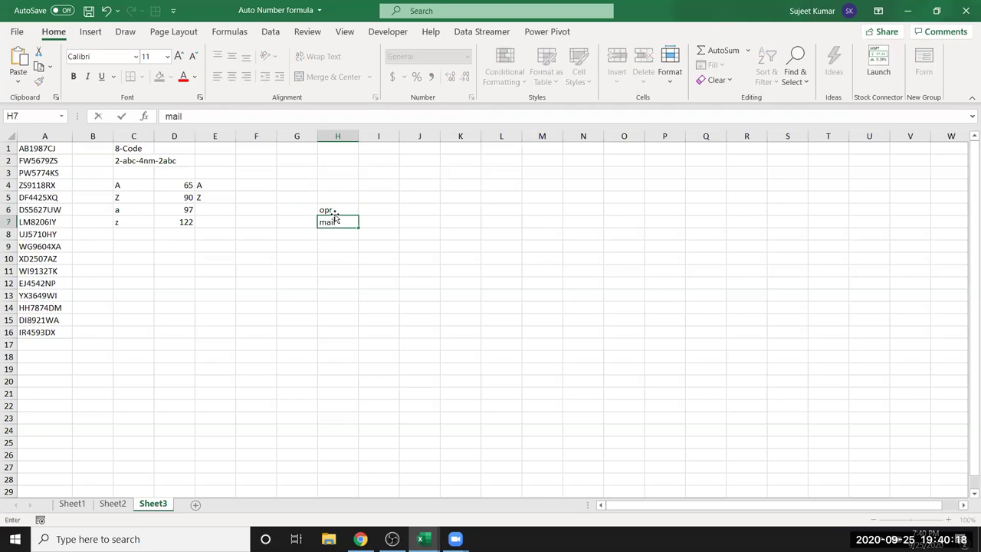
{"action": "type", "text": "-pass"}
{"action": "key", "text": "Return"}
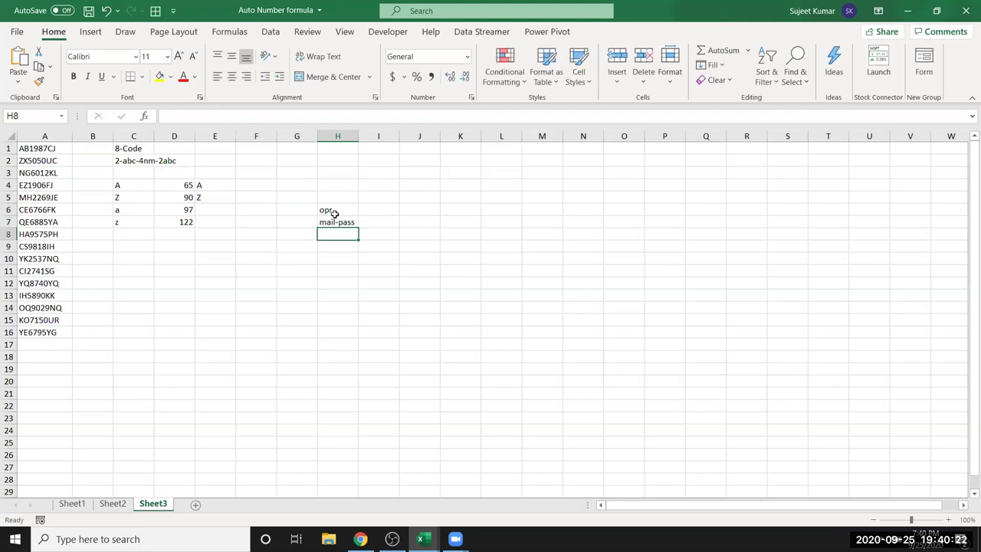
{"action": "type", "text": "mail "}
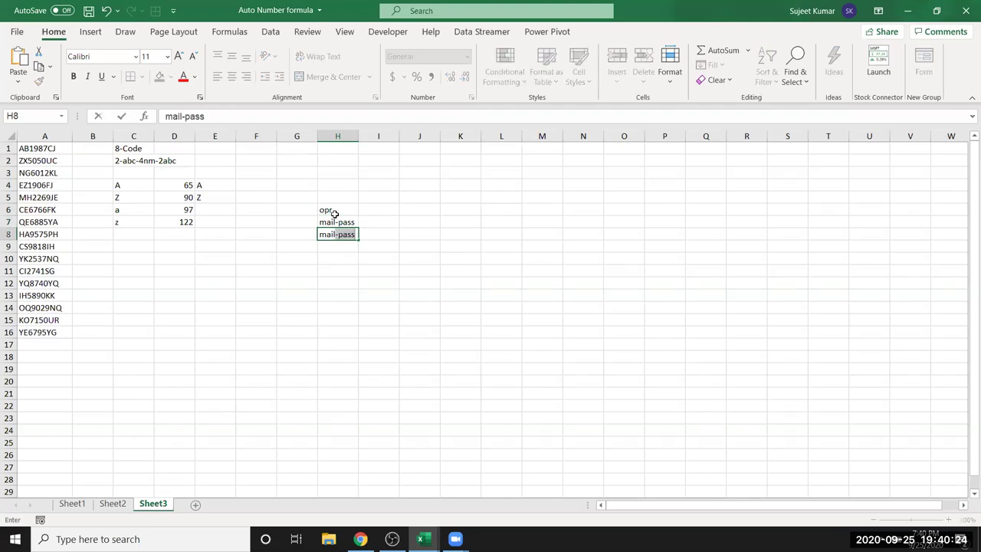
{"action": "type", "text": "- rec"}
{"action": "key", "text": "Return"}
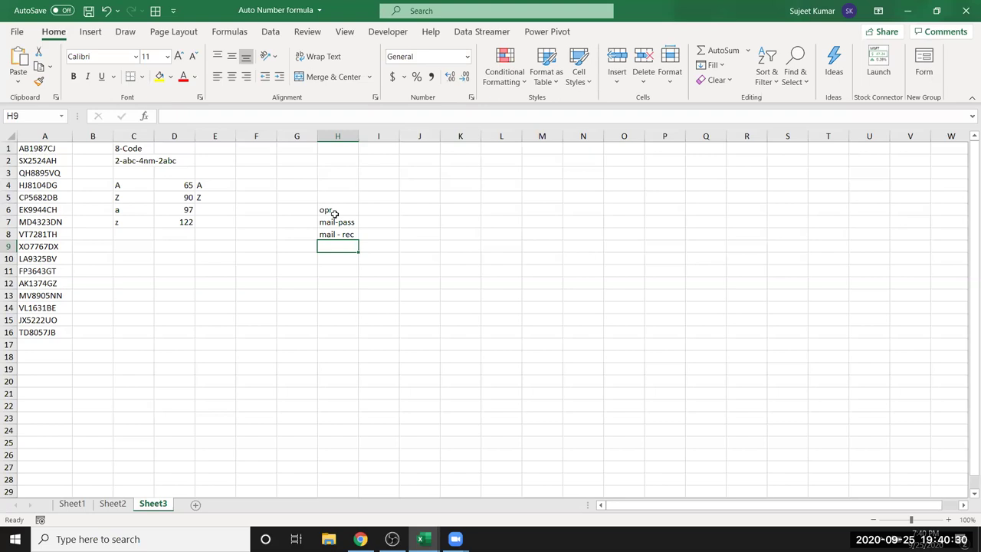
Select the mail notes in H7:H8, then return to the random-code formula in A2.
{"action": "left_click", "coordinate": [342, 210]}
{"action": "left_click", "coordinate": [348, 223]}
{"action": "left_click_drag", "start_coordinate": [349, 223], "coordinate": [350, 236]}
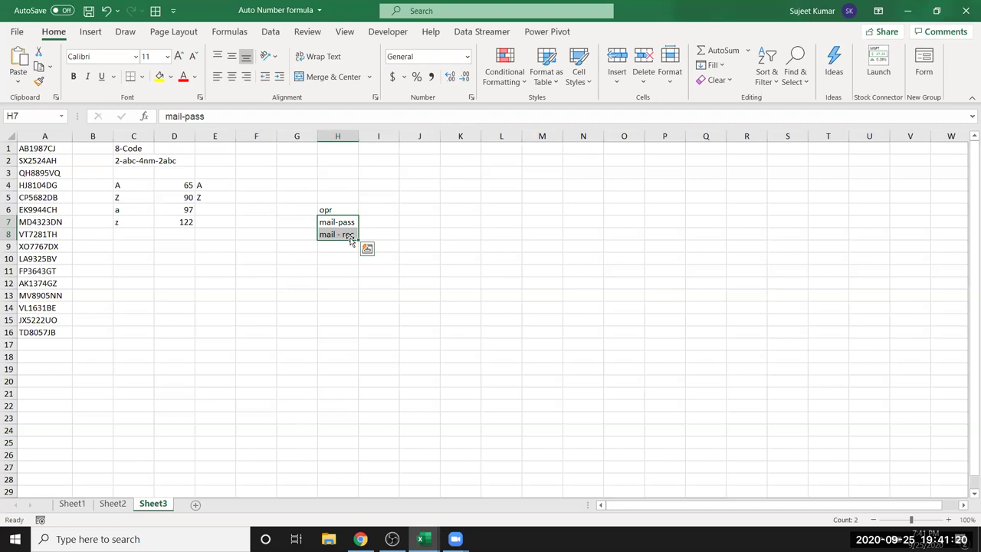
{"action": "left_click", "coordinate": [27, 162]}
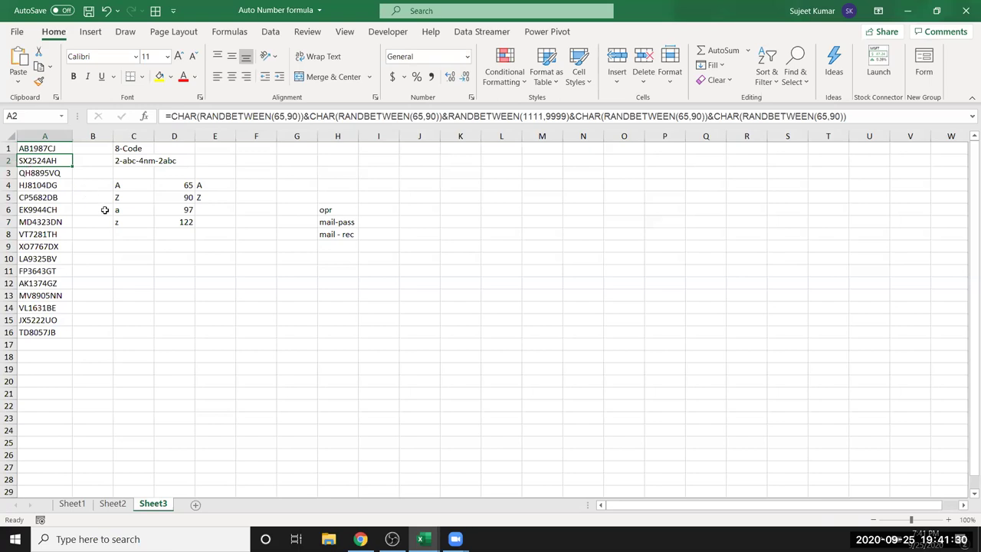
Check the random-code formula in A16 and select all sixteen codes in A1:A16.
{"action": "left_click", "coordinate": [443, 183]}
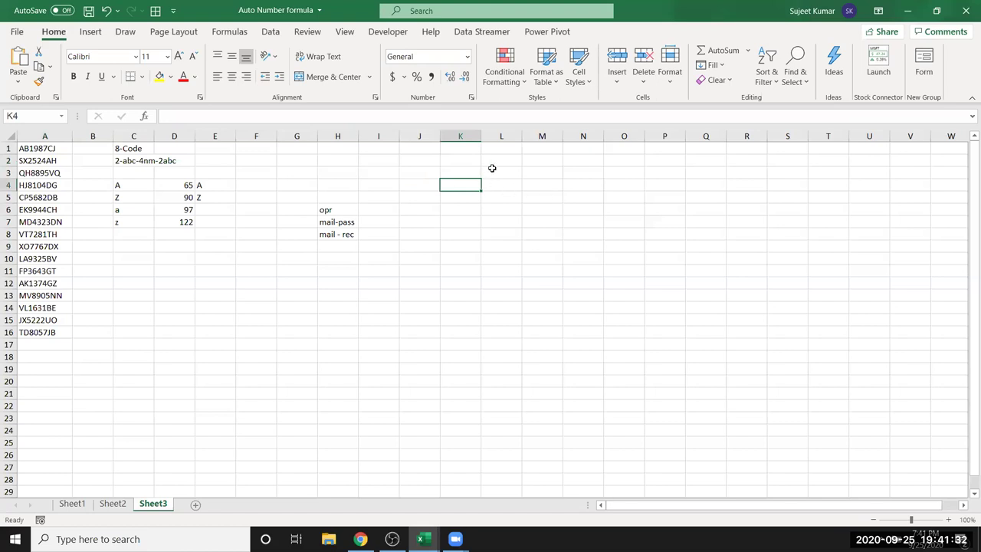
{"action": "left_click", "coordinate": [410, 178]}
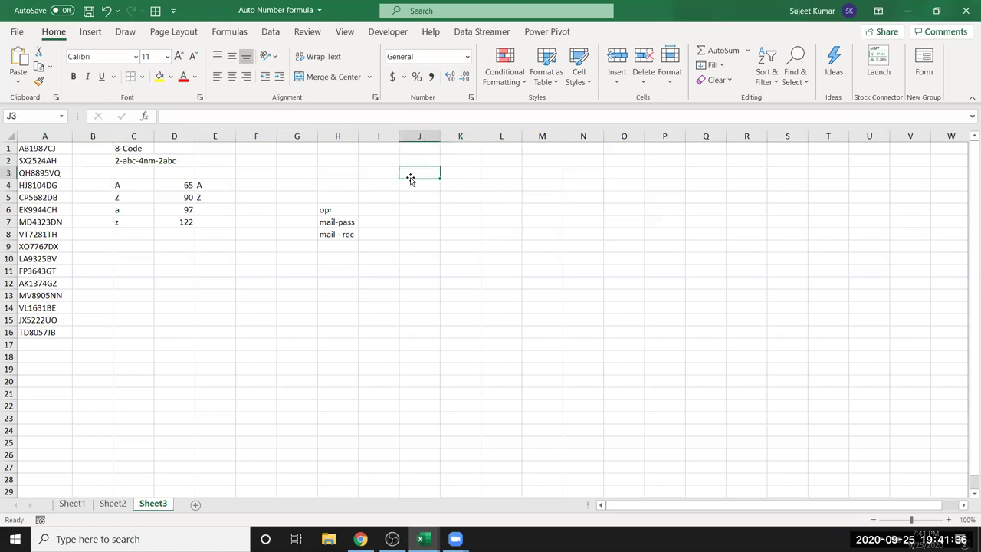
{"action": "left_click", "coordinate": [24, 334]}
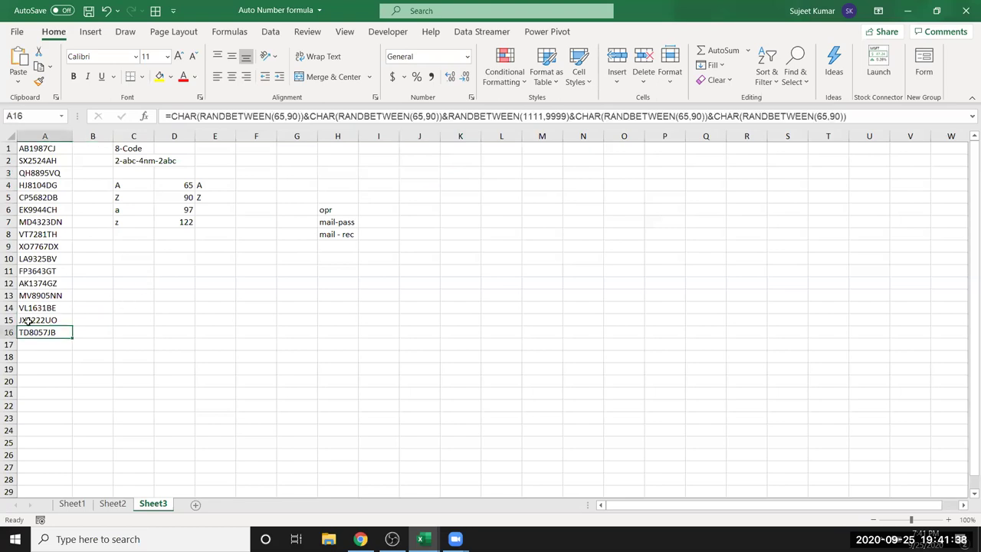
{"action": "left_click_drag", "start_coordinate": [27, 320], "coordinate": [23, 149]}
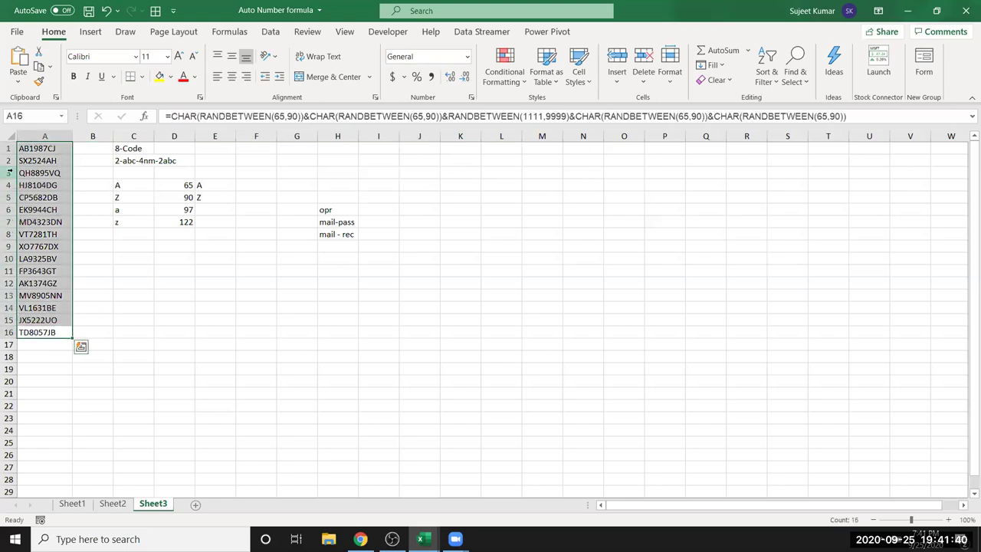
Compare Sheet2 and Sheet1, check Sheet2's serial-increment formula in I14, then show the desktop.
{"action": "left_click", "coordinate": [119, 506]}
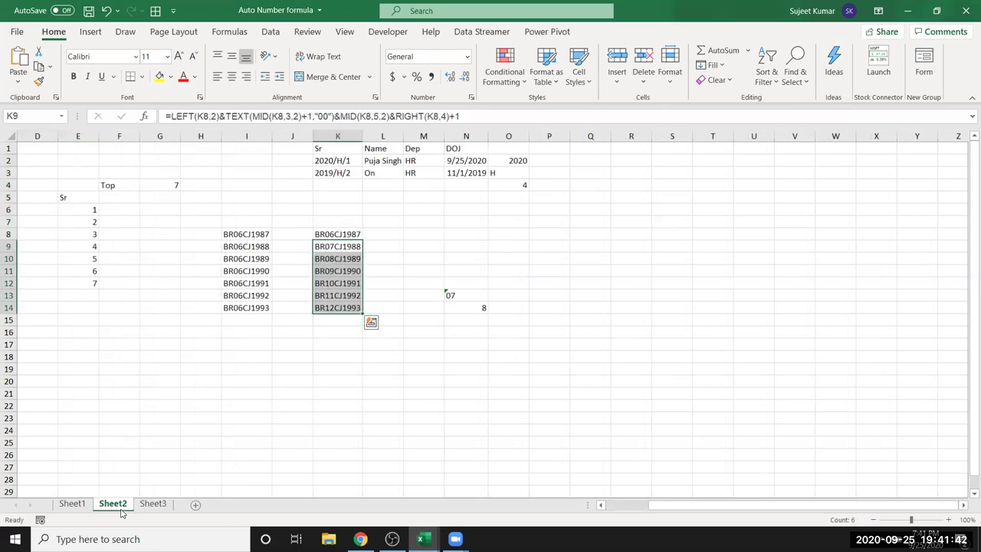
{"action": "left_click", "coordinate": [72, 505]}
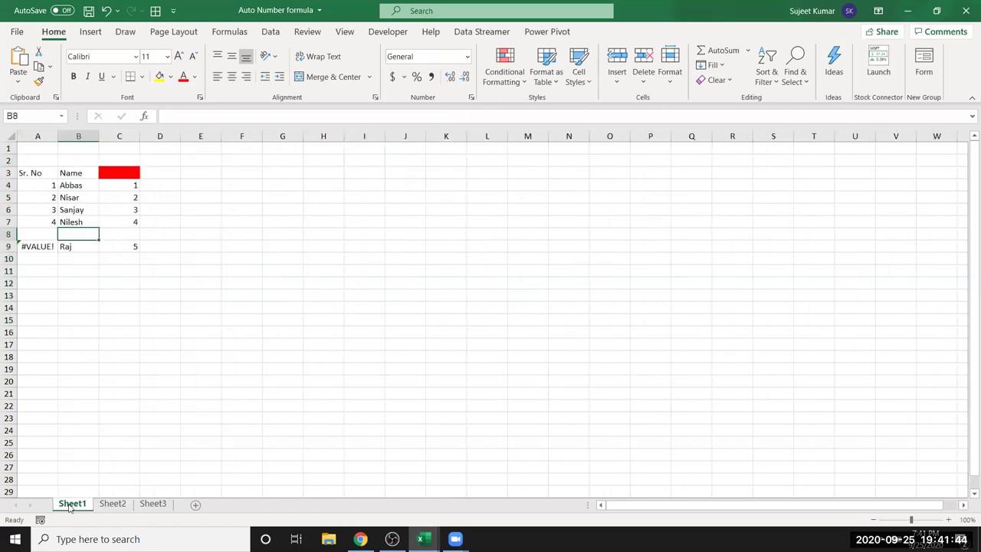
{"action": "left_click", "coordinate": [104, 506]}
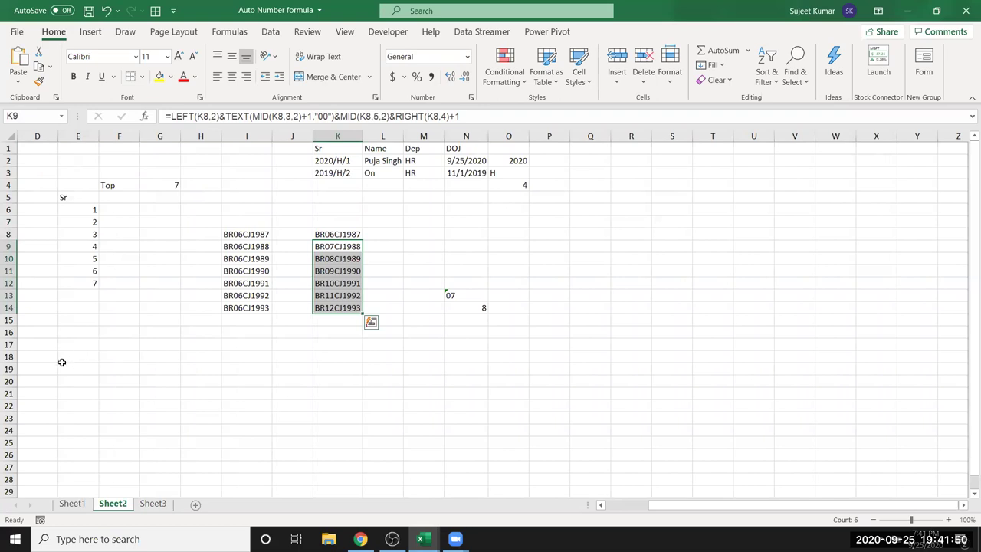
{"action": "left_click", "coordinate": [246, 311]}
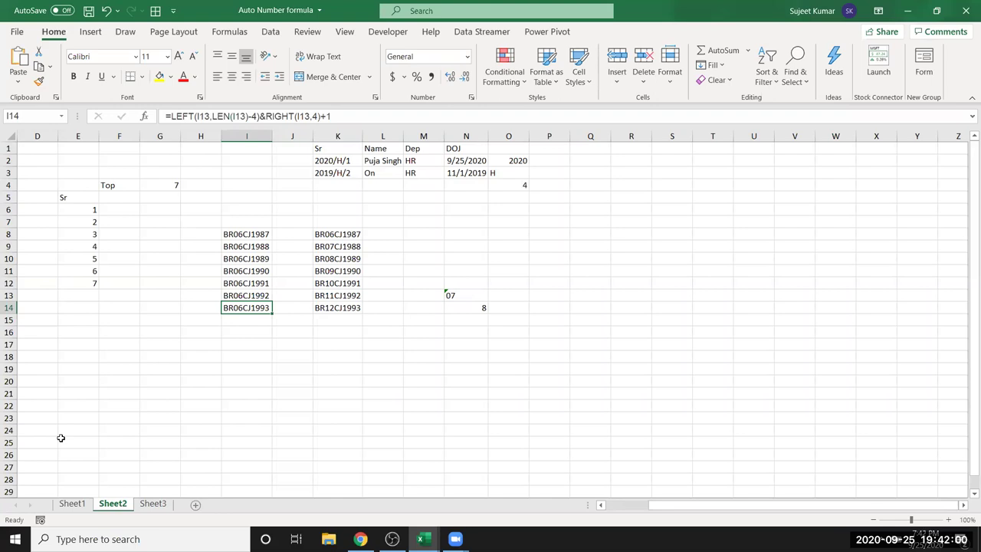
{"action": "key", "text": "super+d"}
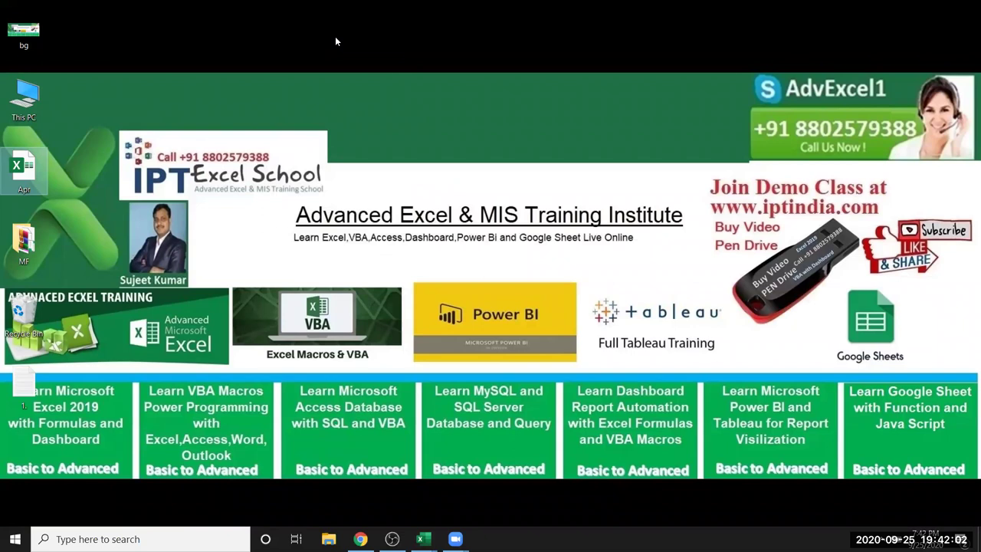